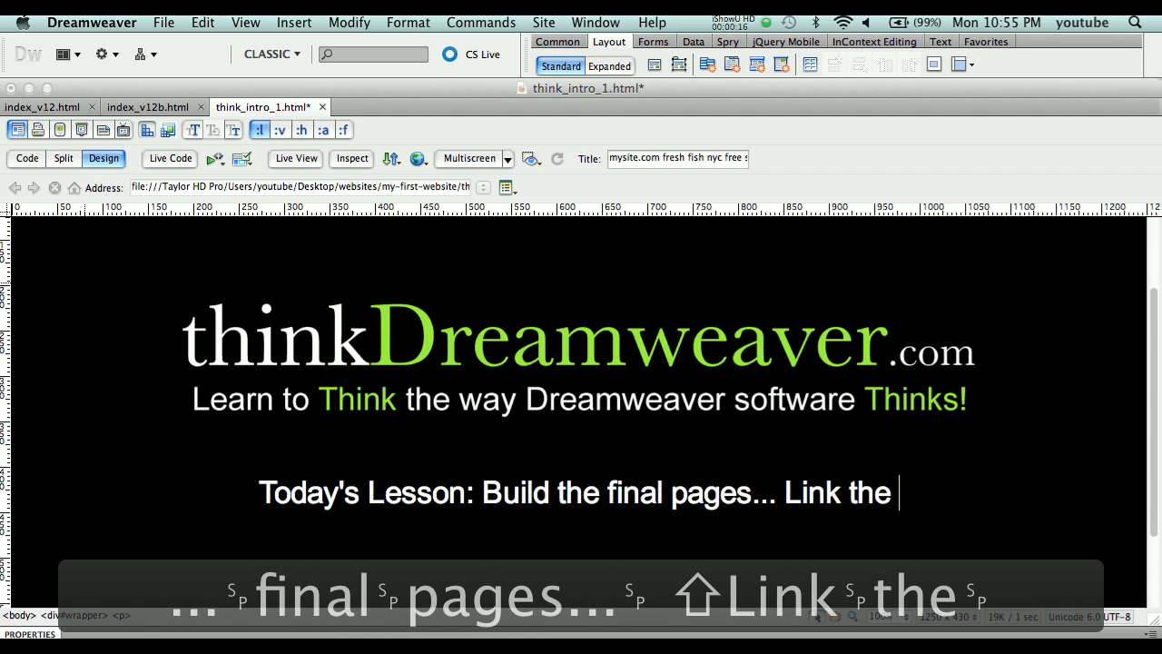
Complete the lesson's first line with "nav buttons" and add the line "save the V for version page as the final index.html page"
text(nav )
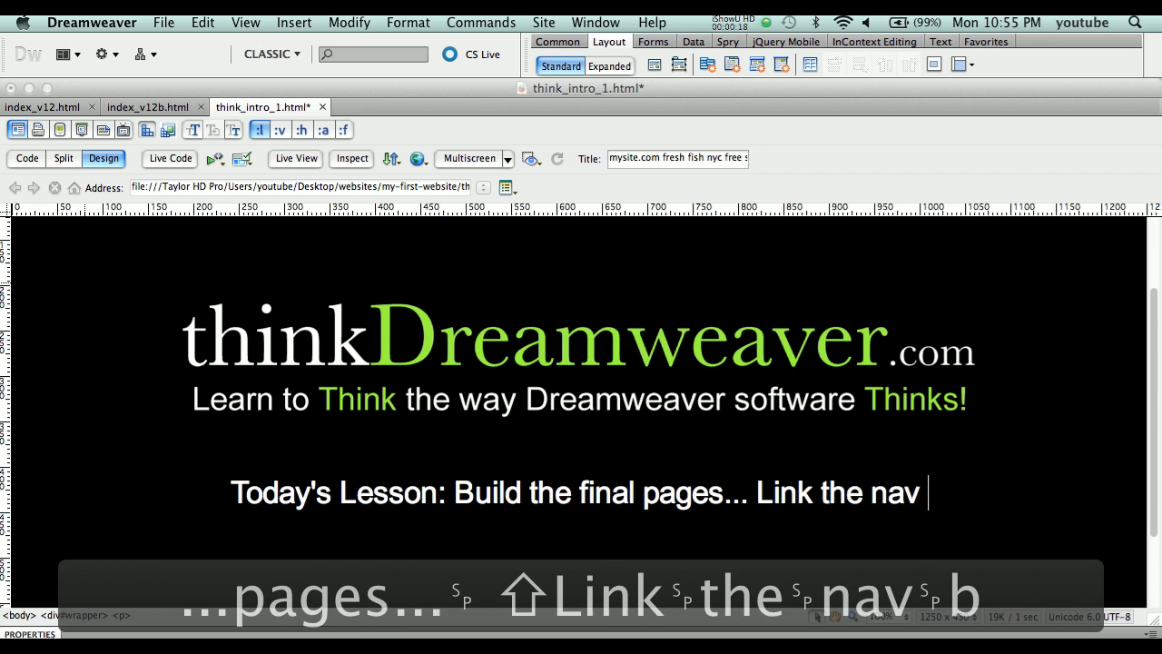
text(buttons)
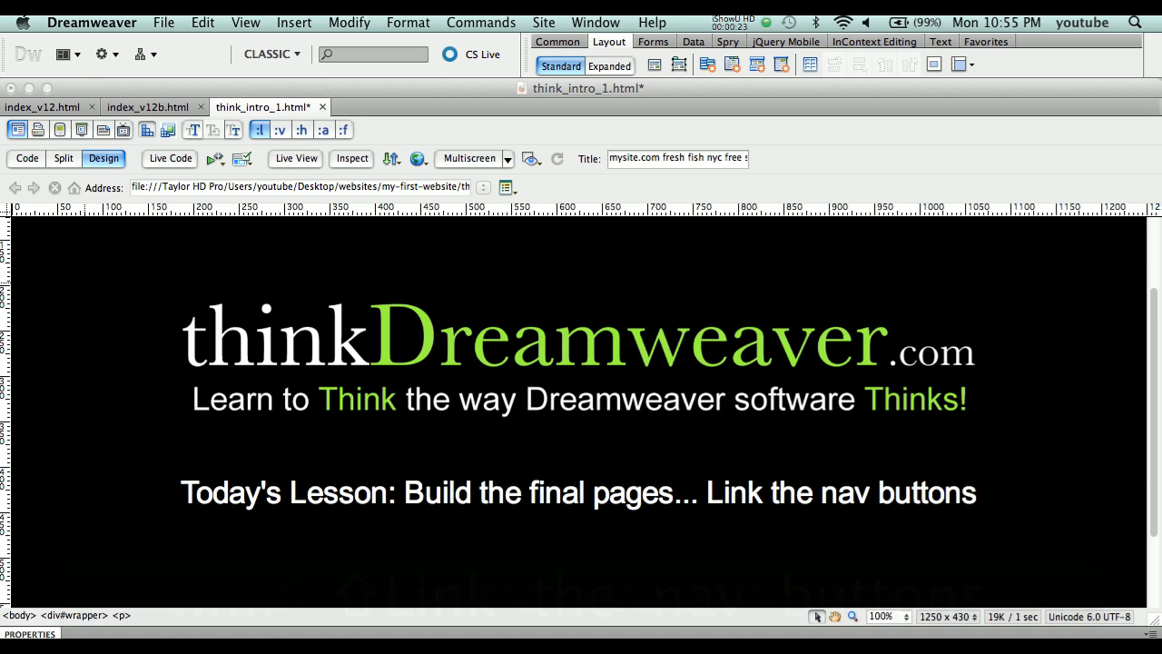
key(shift+Return)
text(save the V)
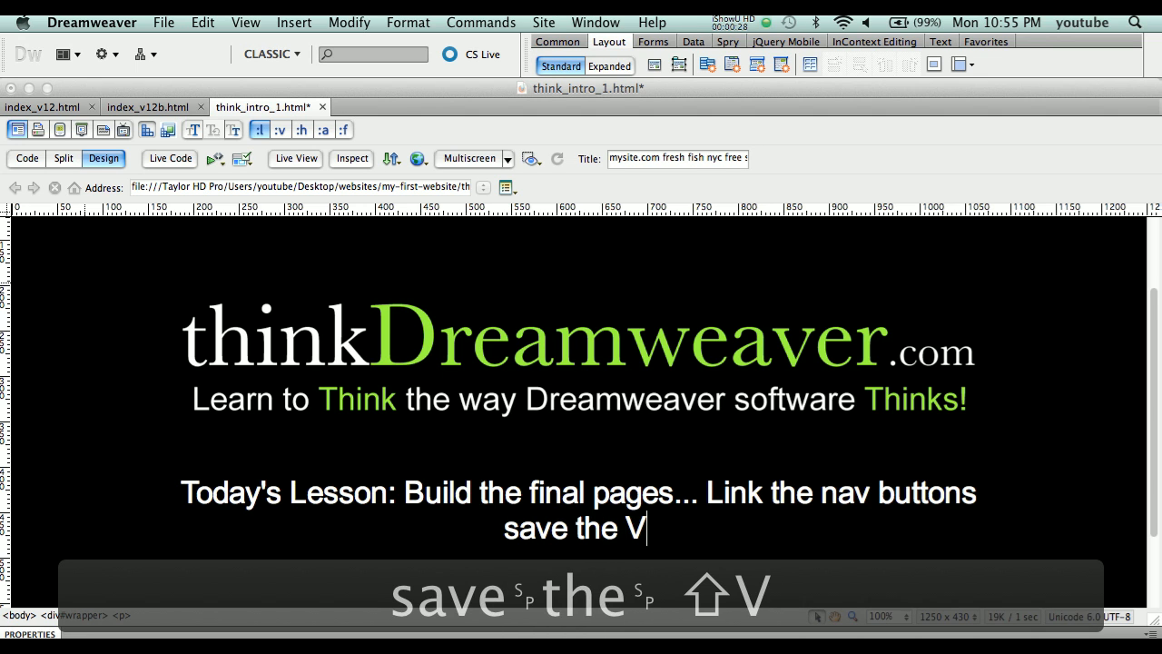
text( for ver)
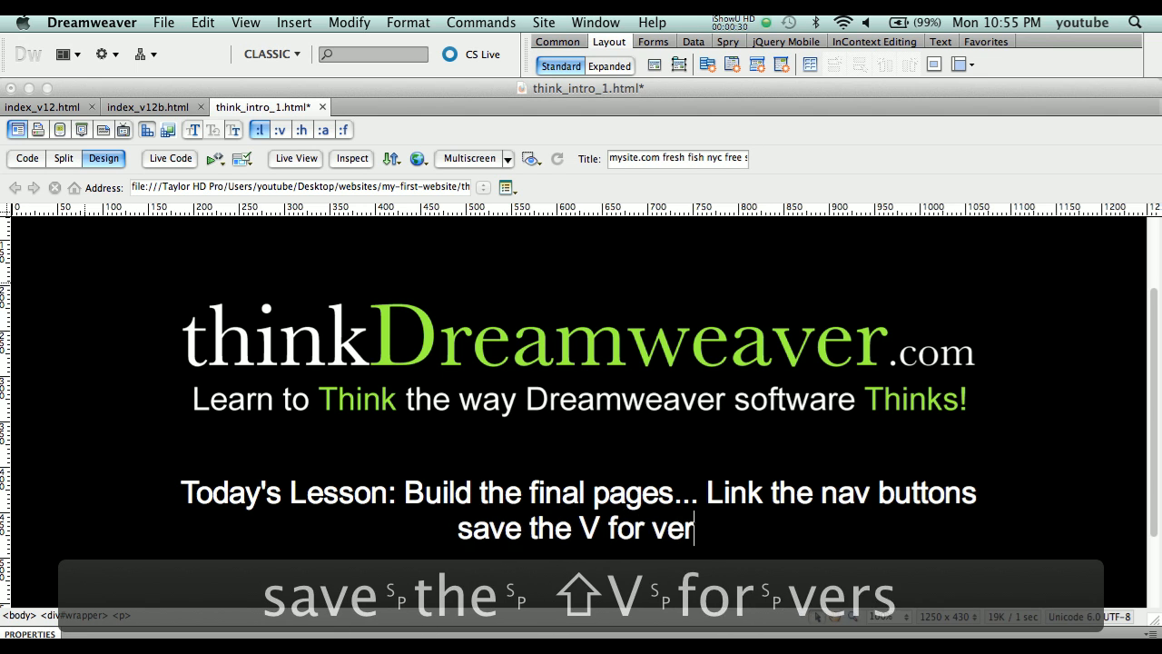
text(sion pa)
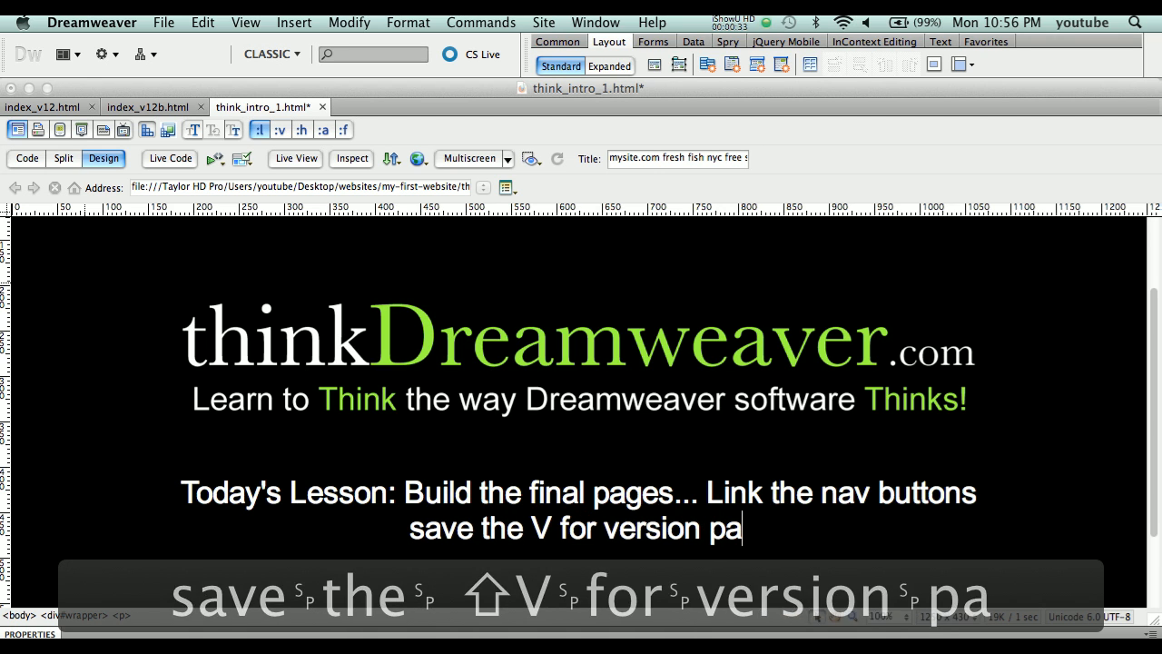
text(ge as the )
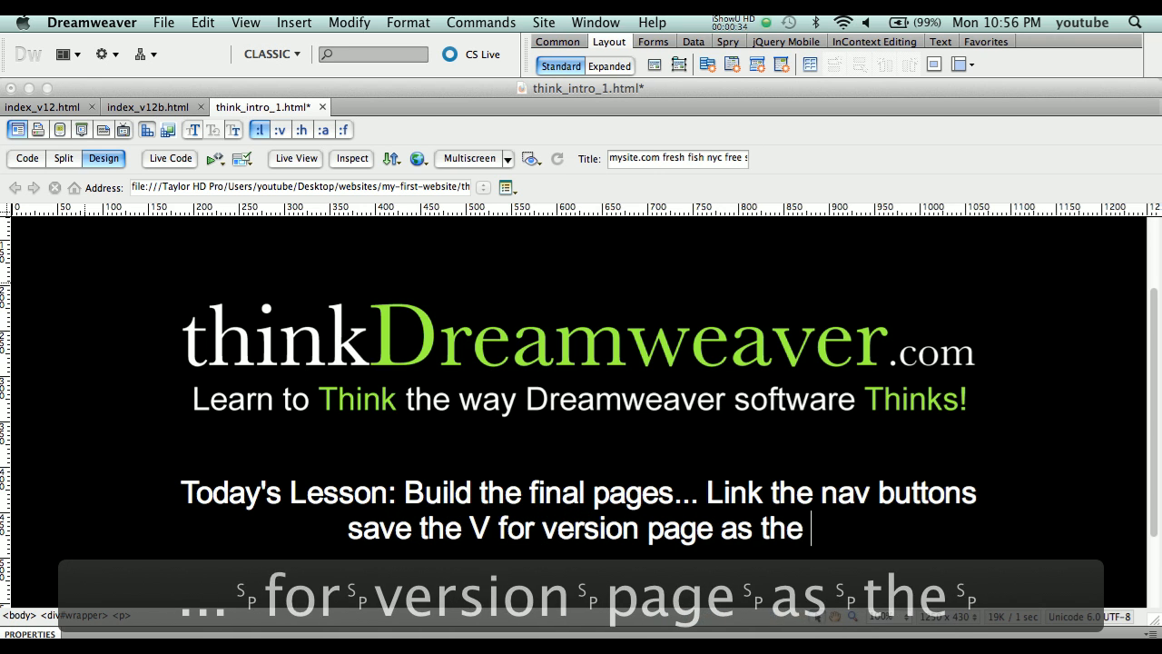
text(final index.)
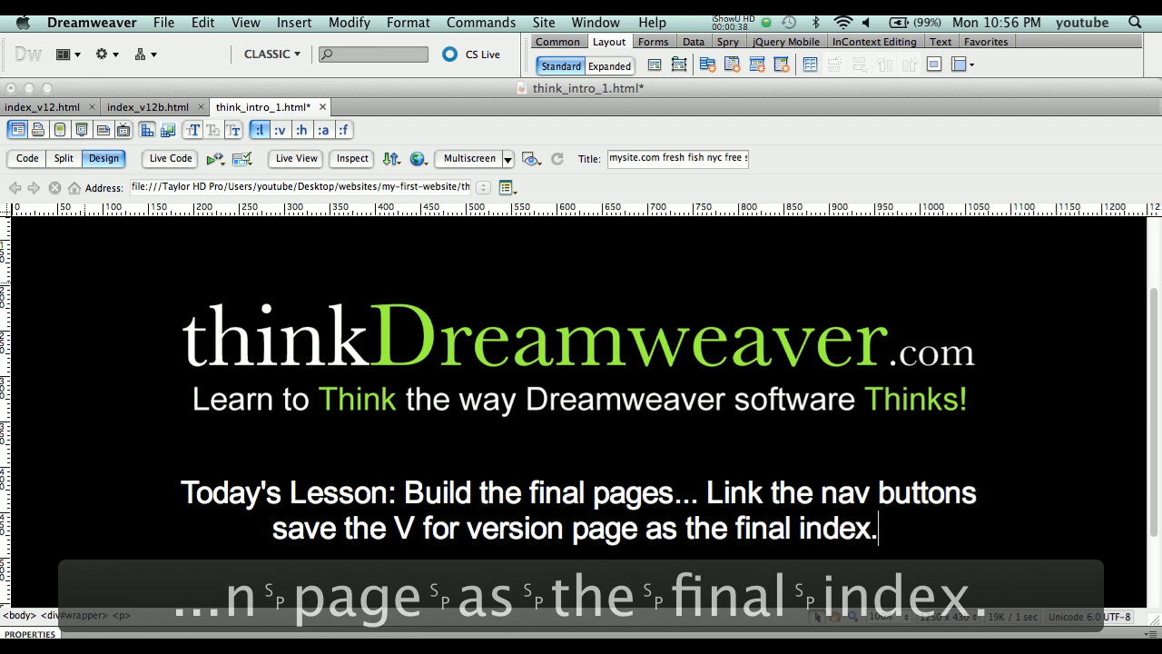
text(html page)
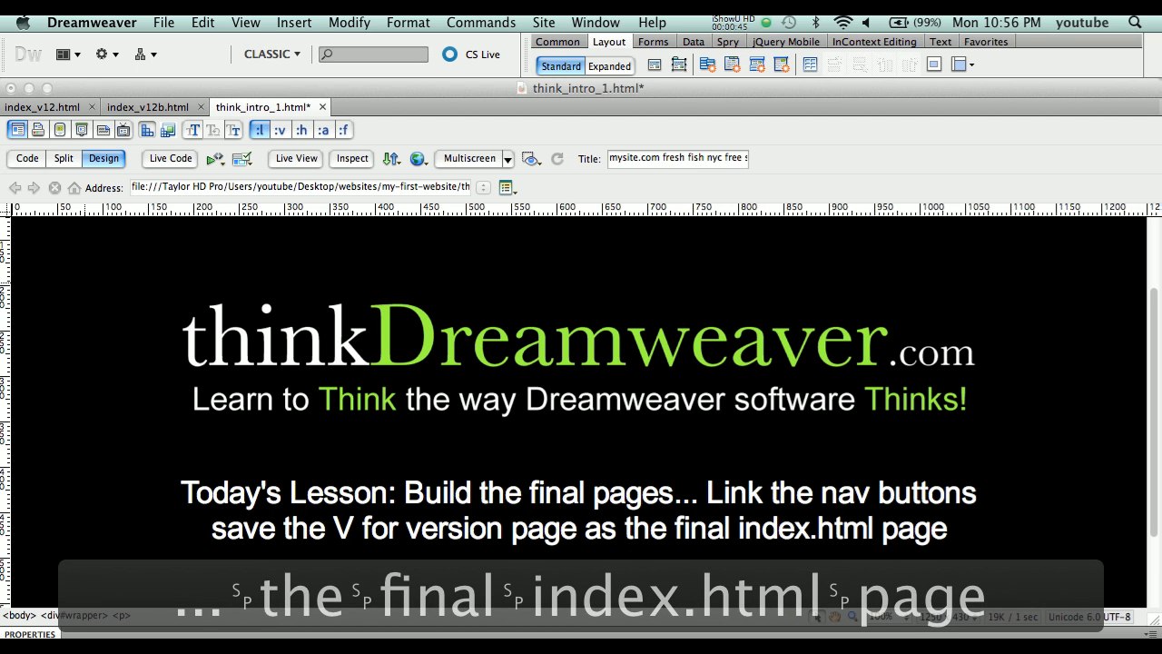
Add a third lesson line reading "move the internal CSS rules to an EXTERNAL CSS document..."
key(Return)
text(move)
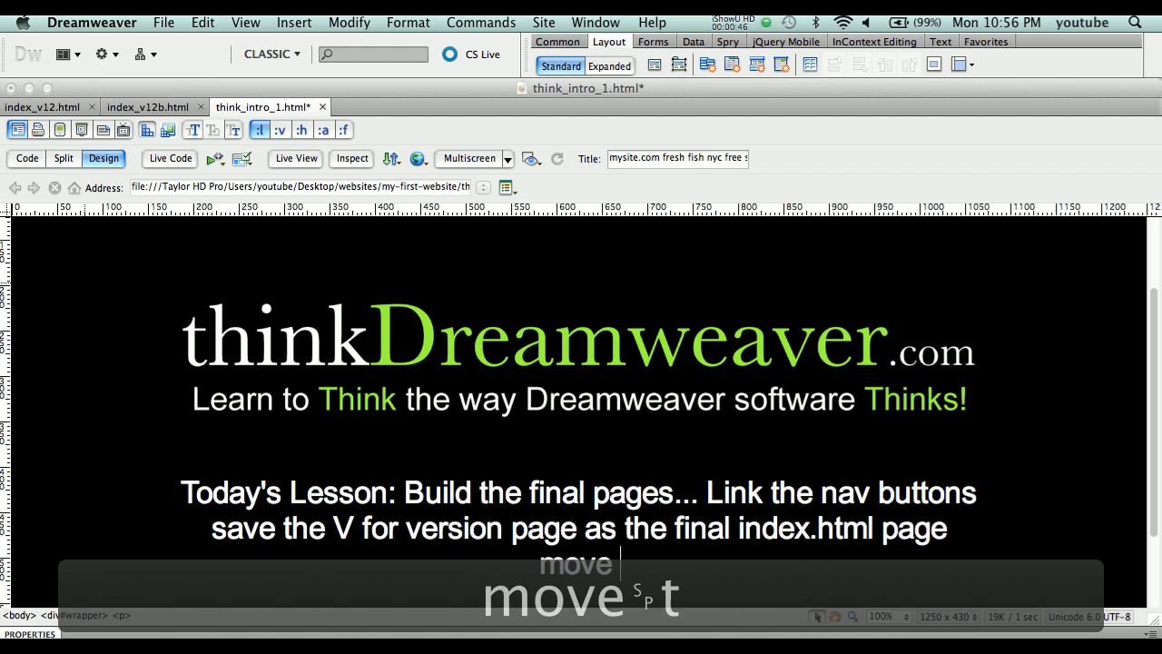
text( the inte)
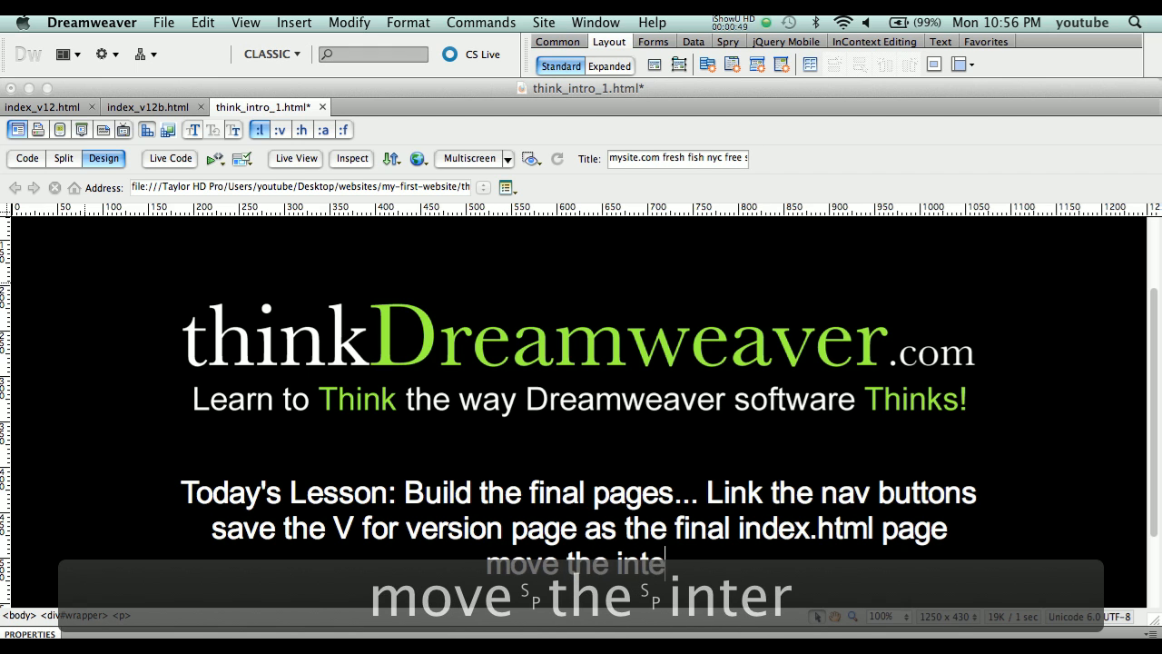
text(rnal C)
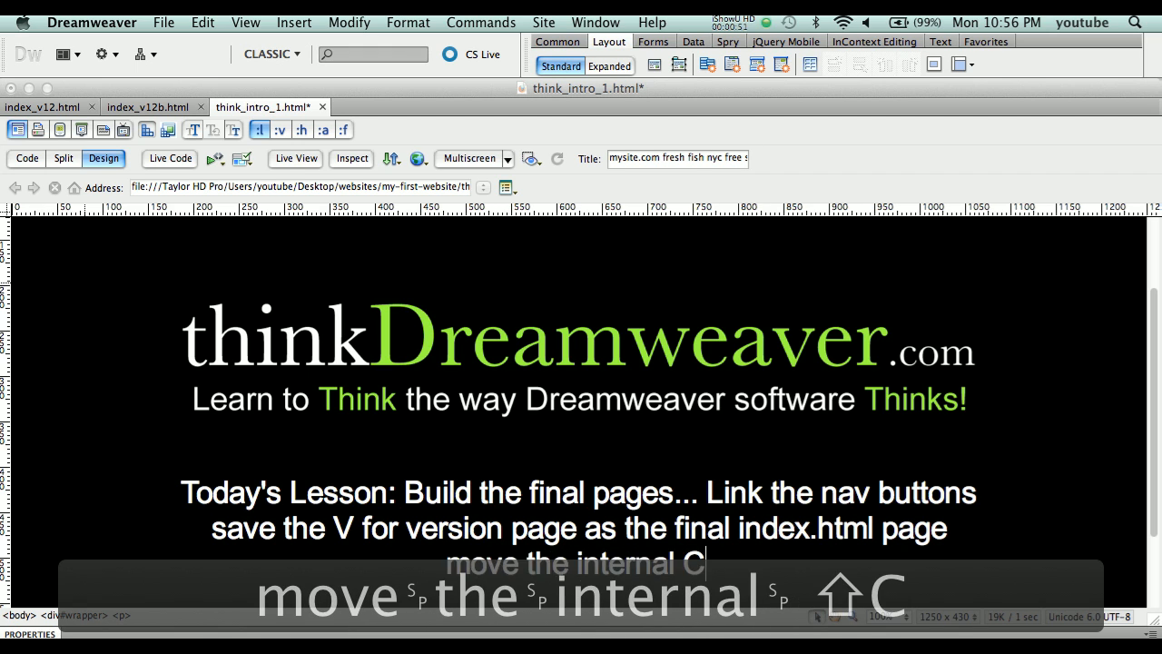
text(SS rule)
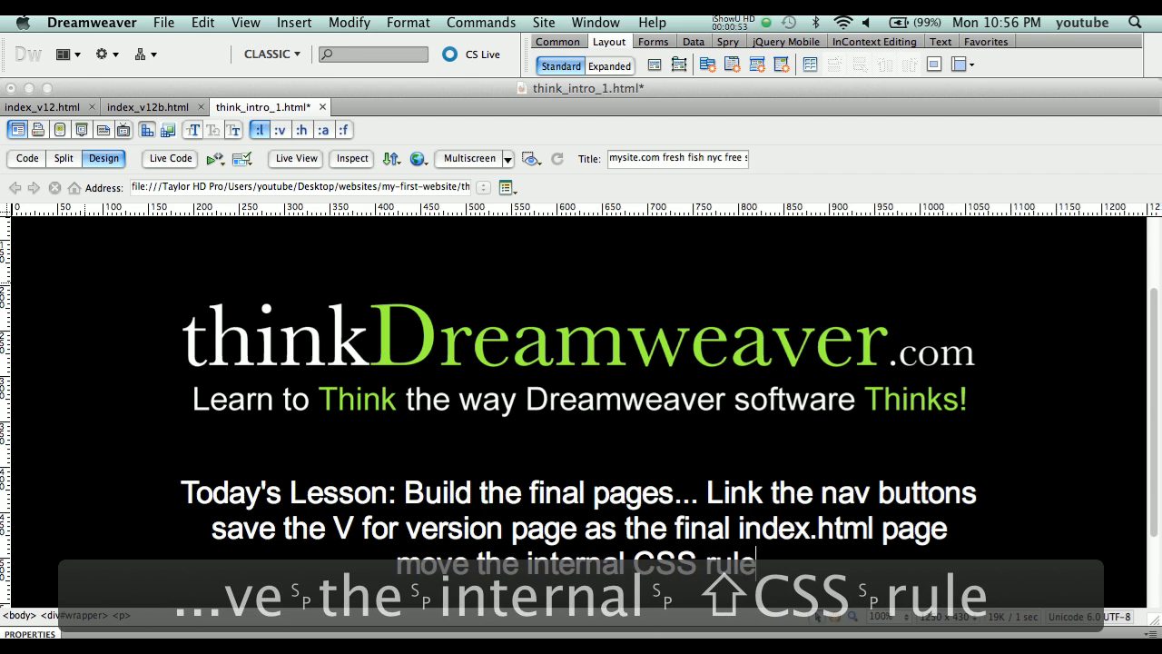
text(s to an )
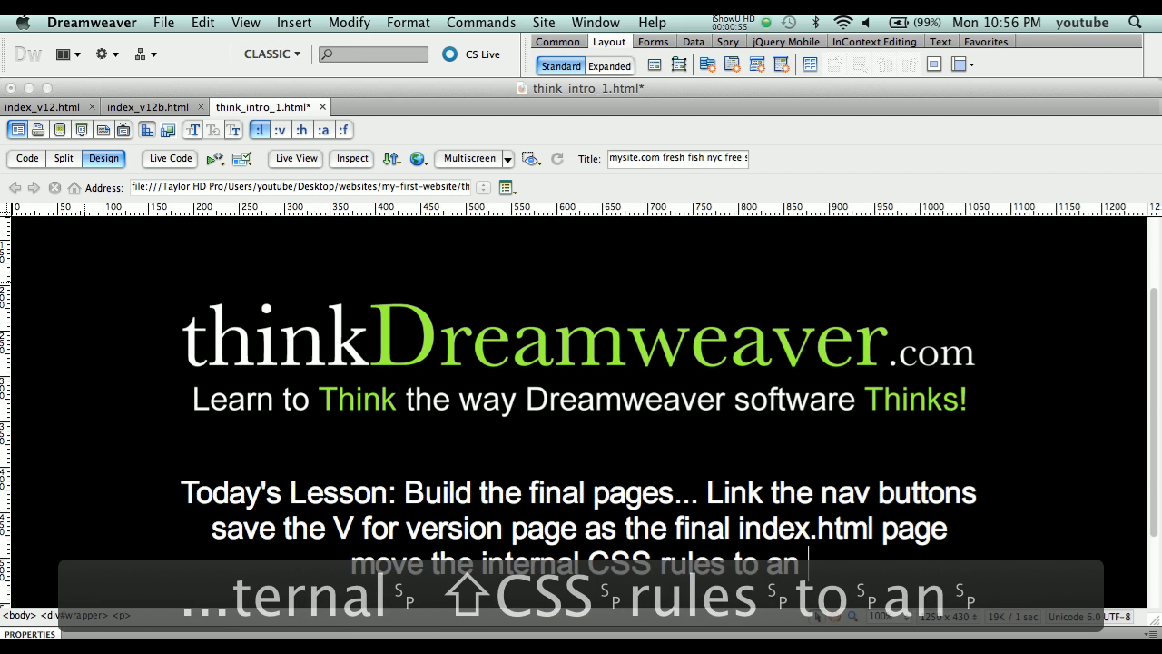
text(EXTER)
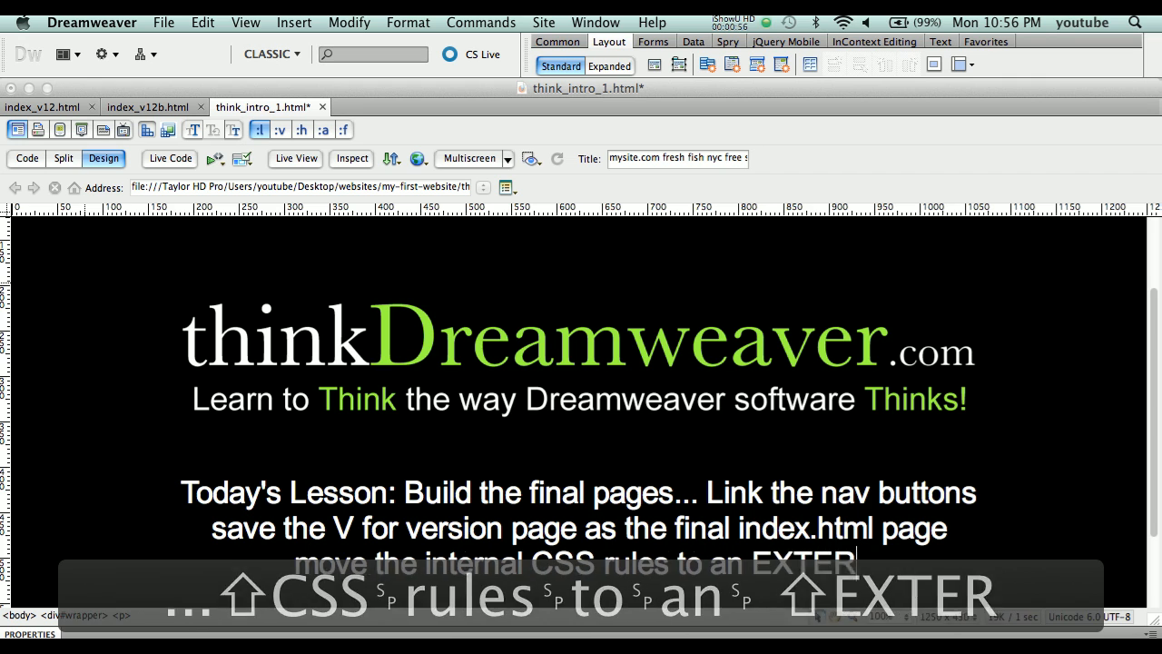
text(NAL CSS)
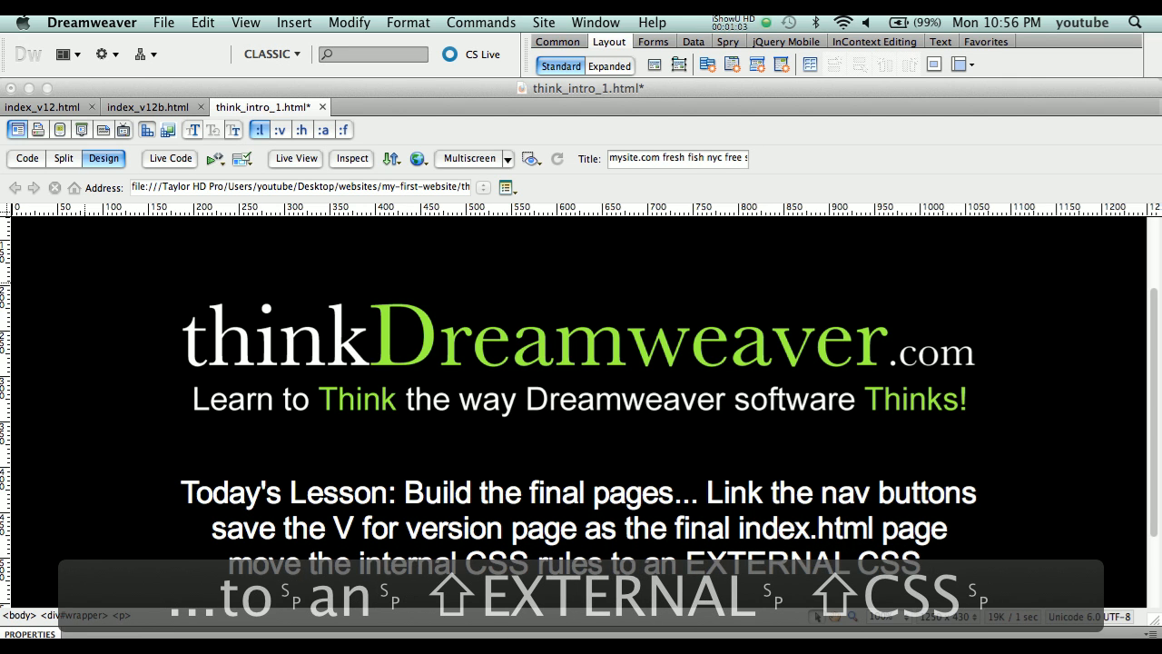
text( doc)
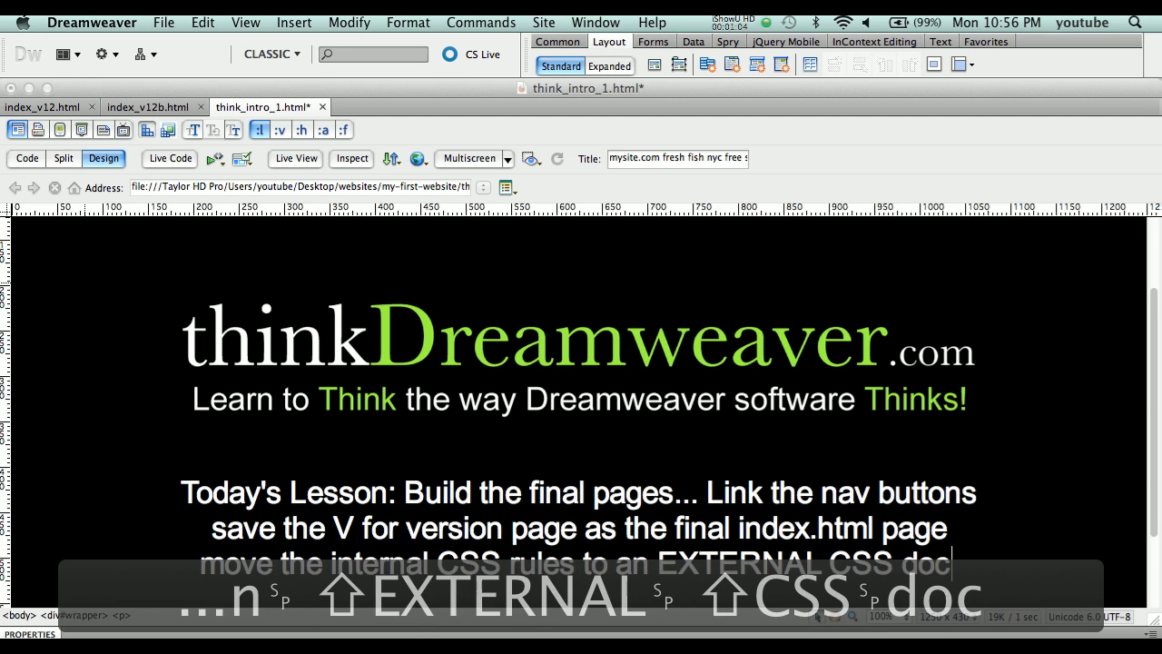
text(ument)
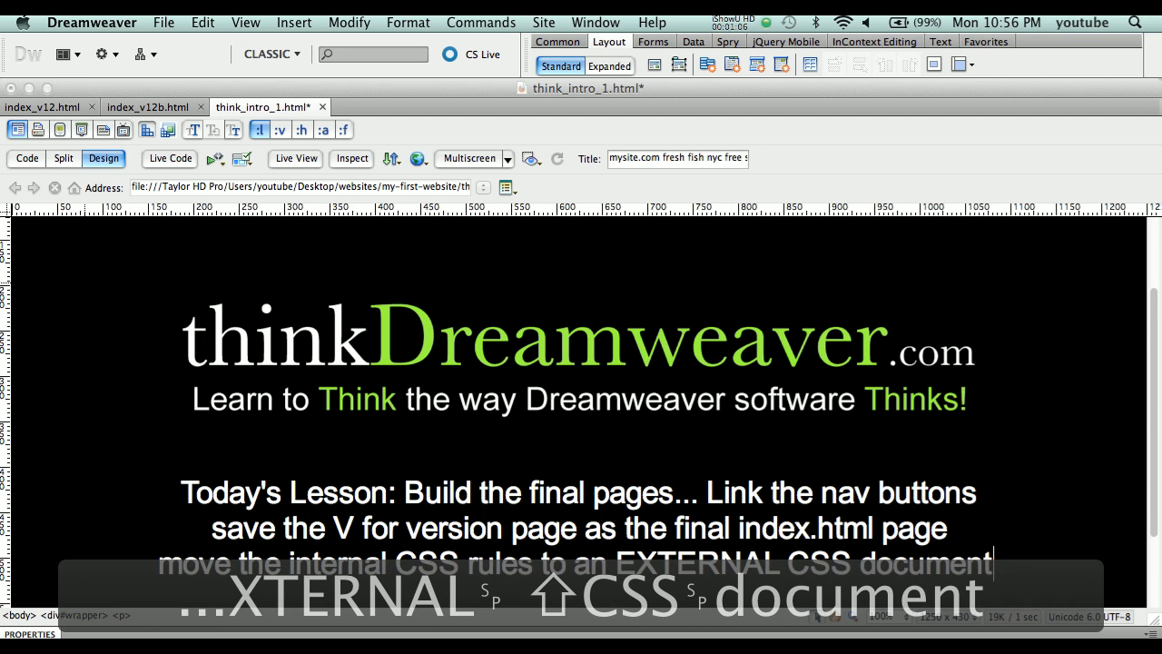
text(...)
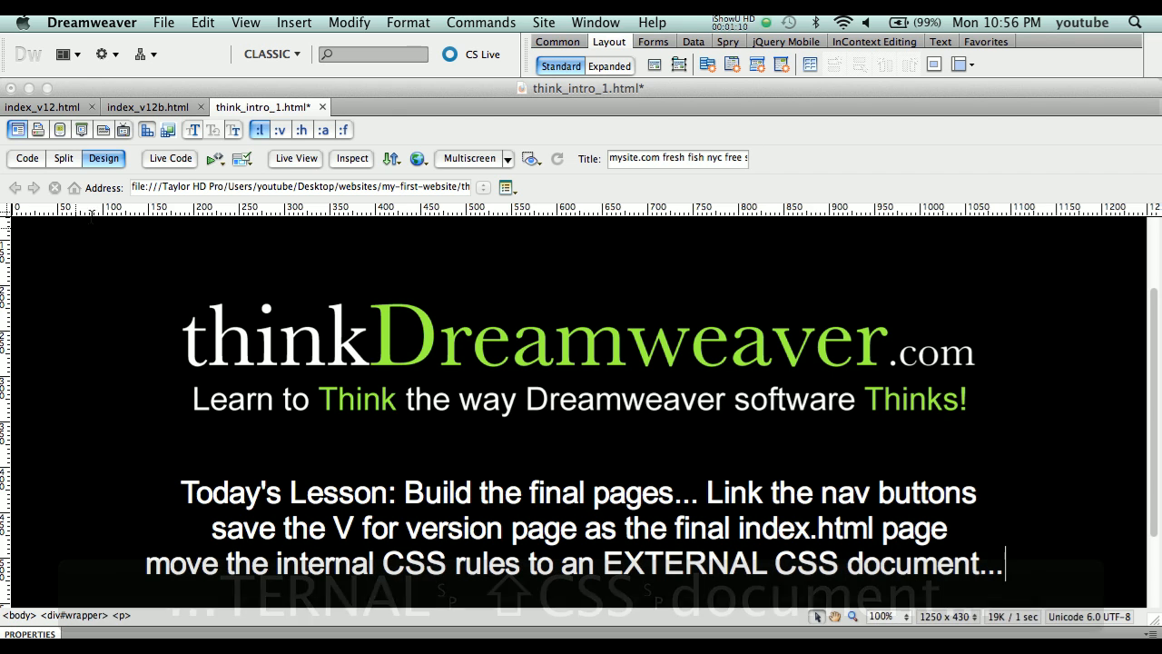
Save index_v12b.html as index.html in the my-first-website folder, replacing the existing file
click(160, 107)
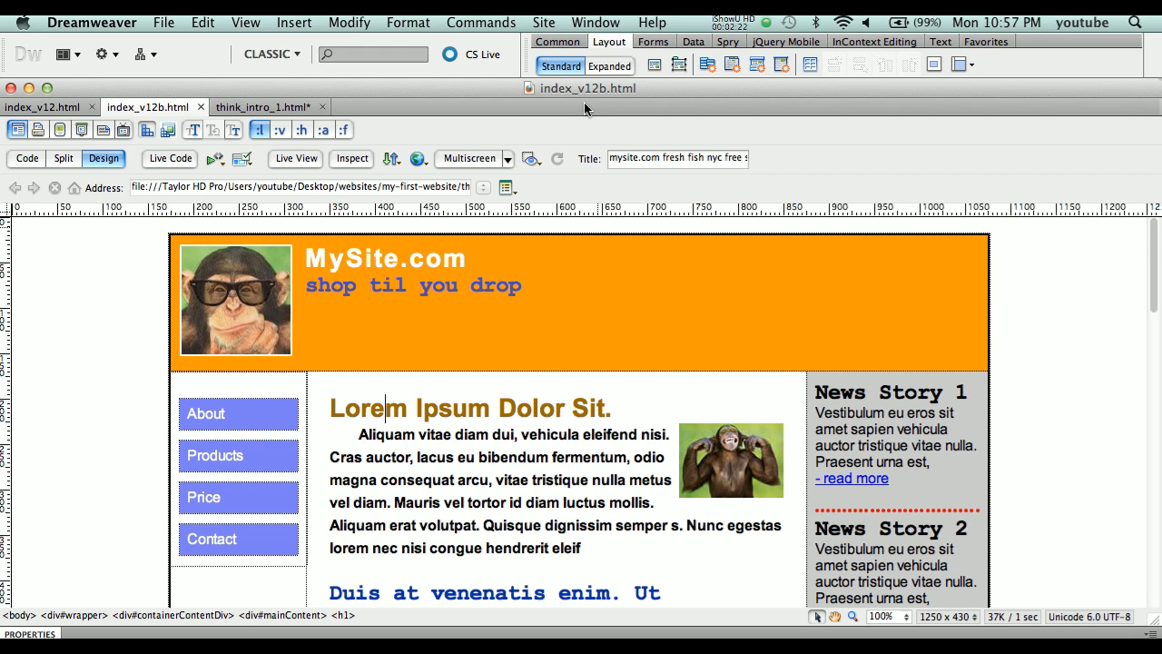
click(164, 23)
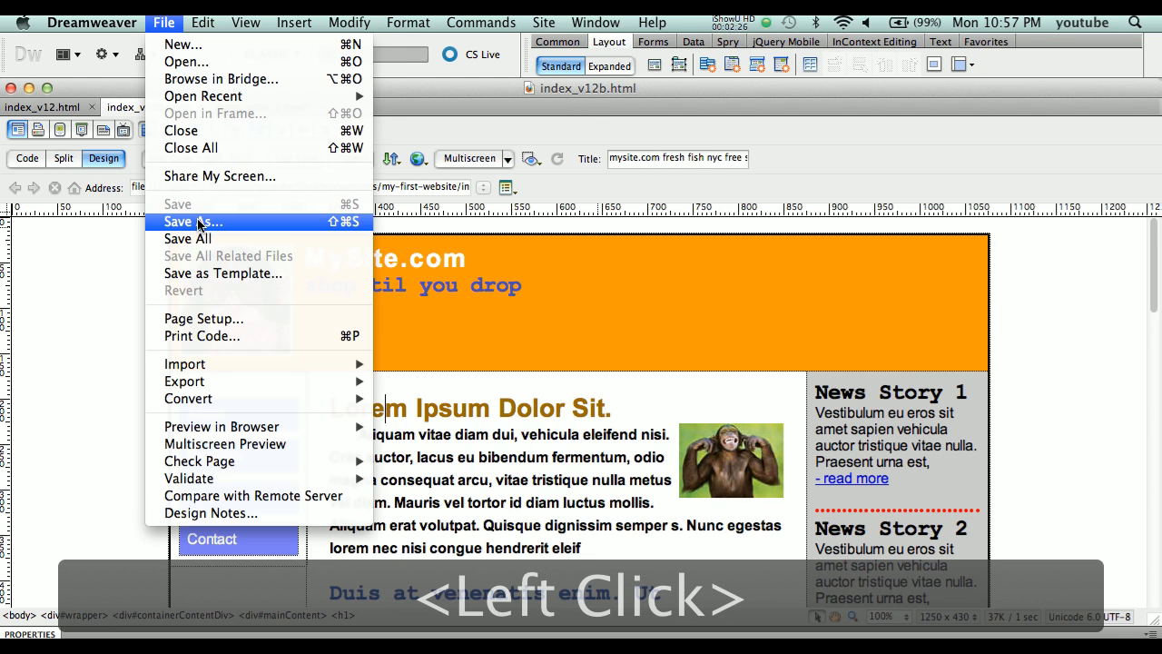
click(198, 223)
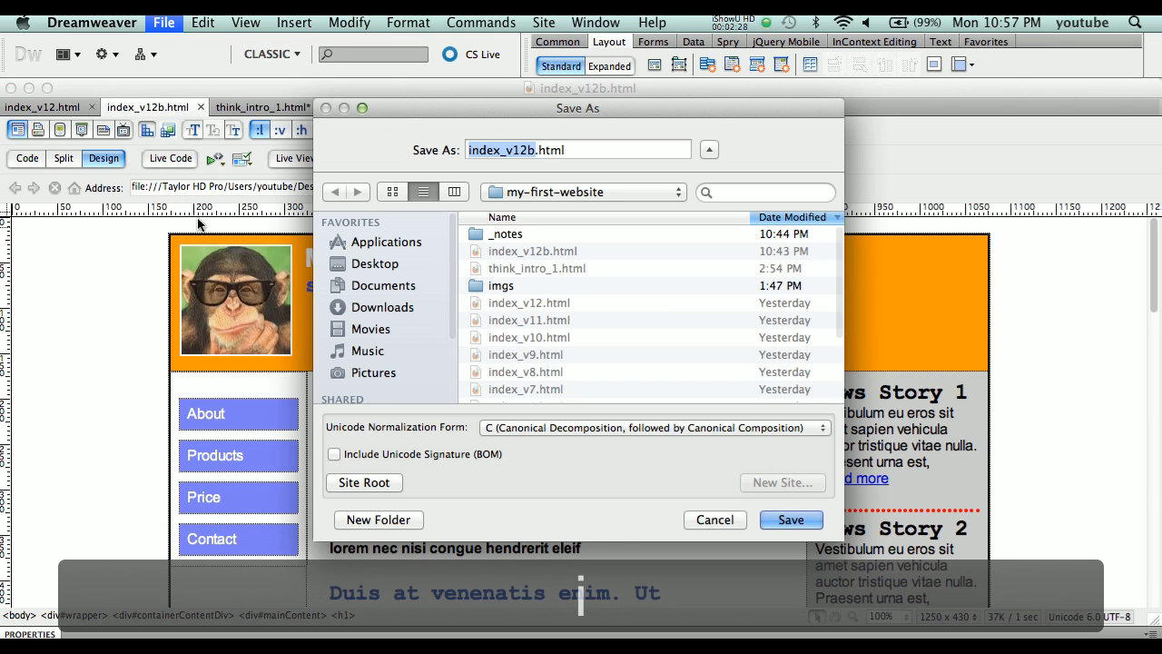
text(index)
key(Return)
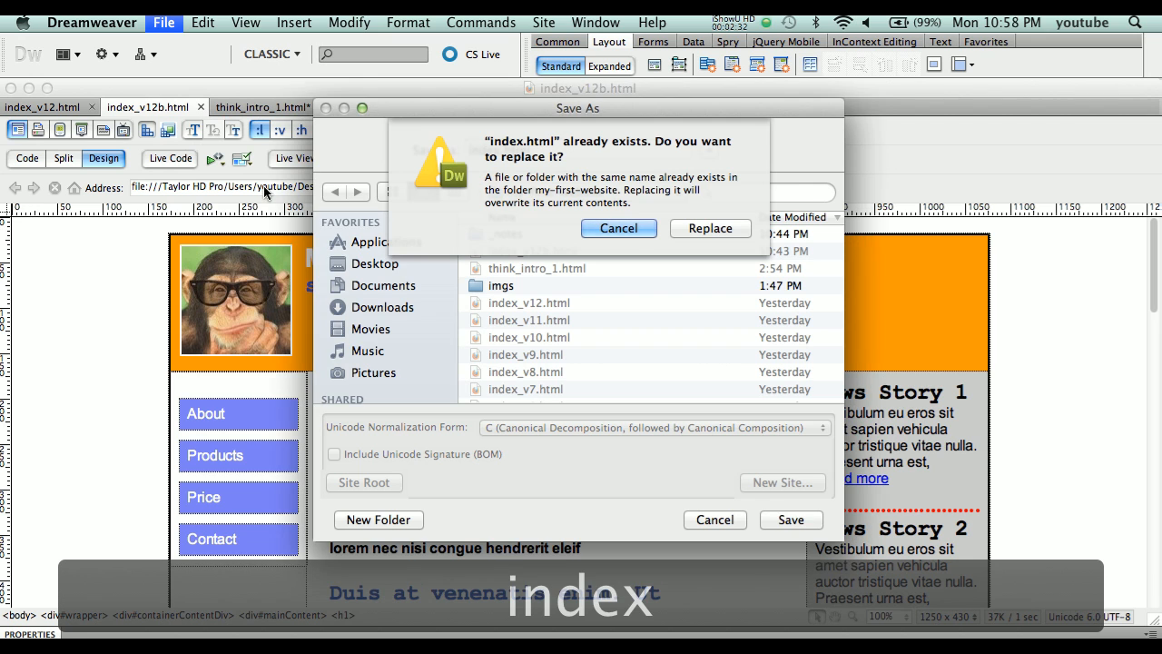
click(705, 229)
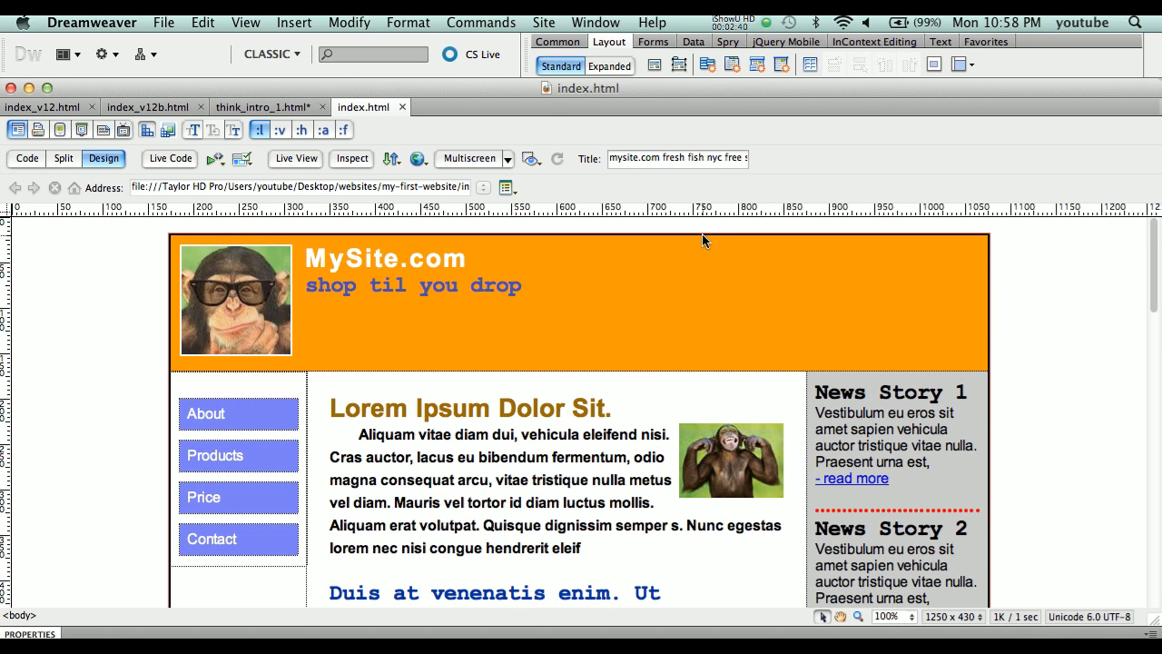
Examine the text and link targets of the About, Products, Price and Contact navigation items, temporarily turning off the CSS styles display
double_click(219, 414)
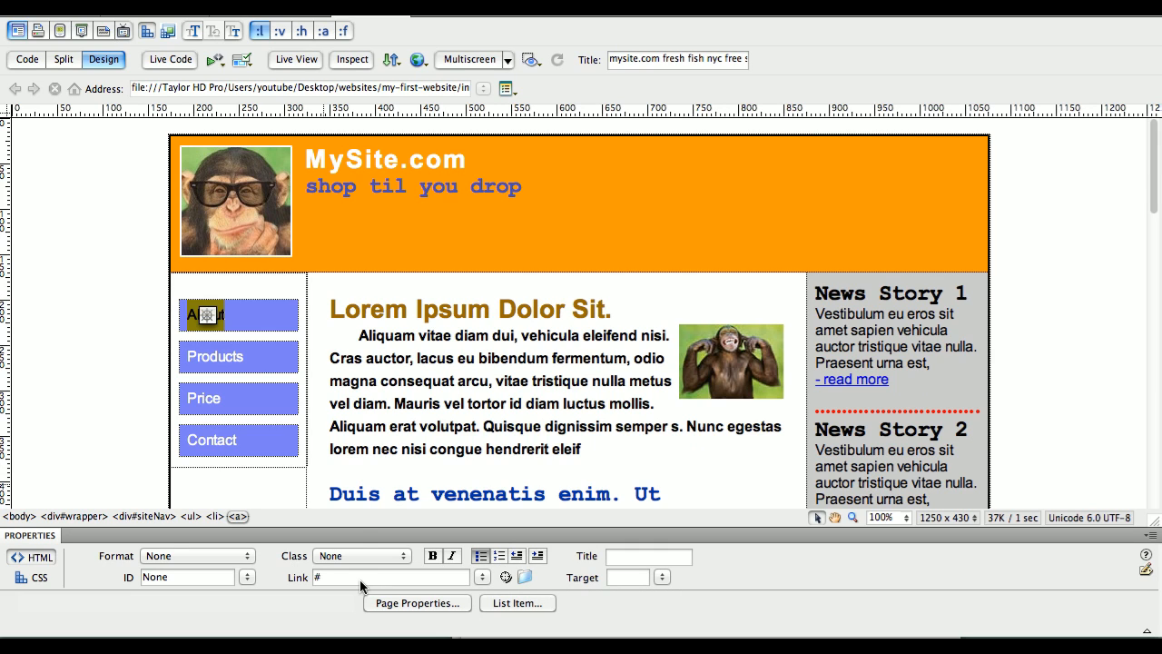
click(373, 444)
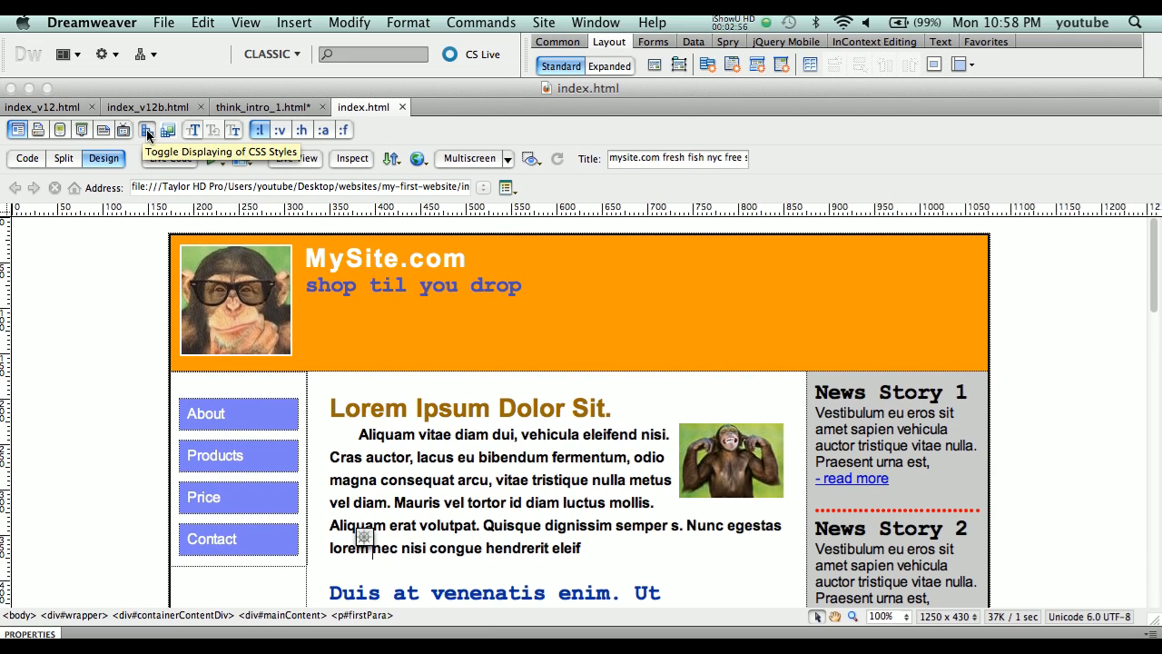
click(147, 32)
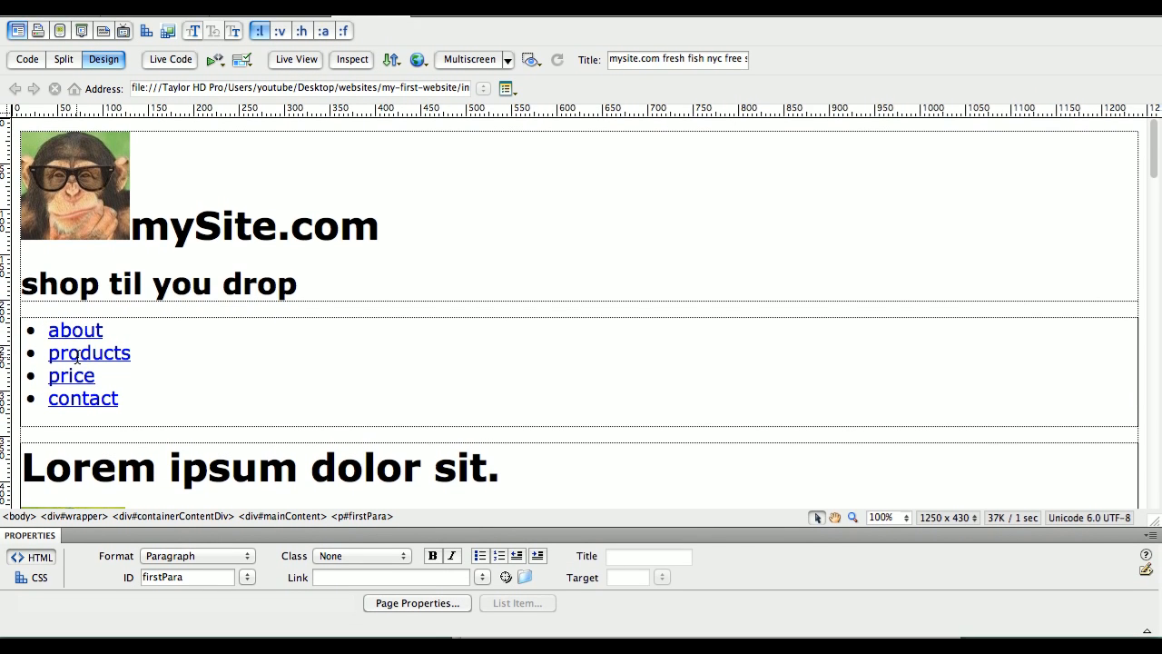
double_click(77, 345)
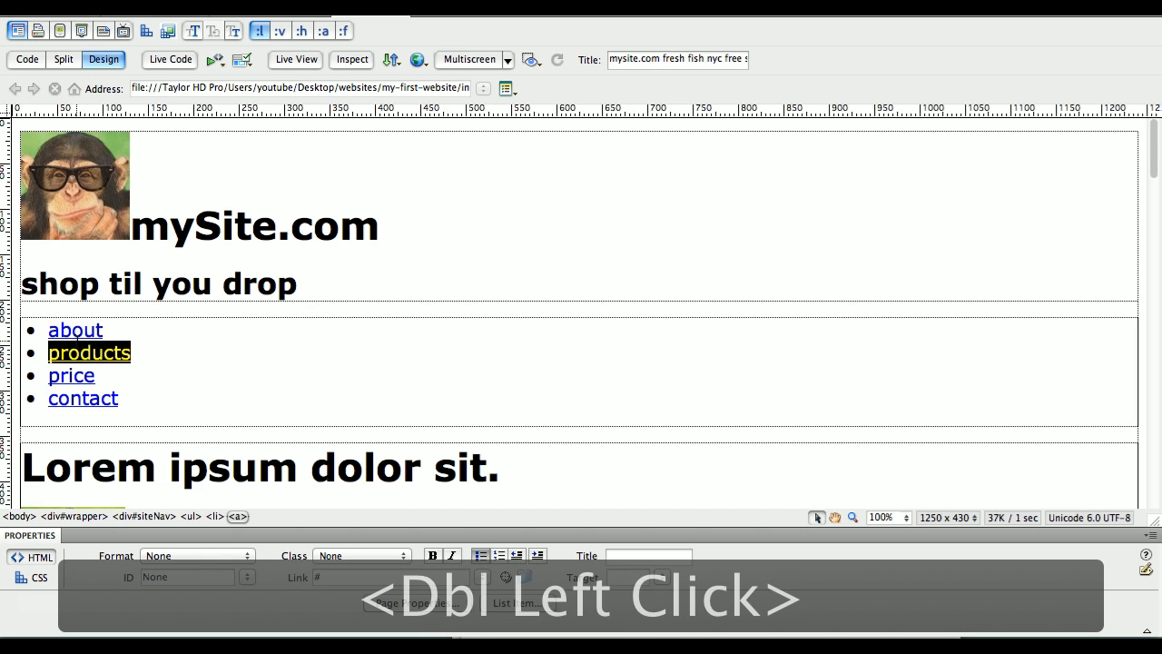
double_click(76, 332)
double_click(87, 356)
double_click(81, 378)
double_click(98, 397)
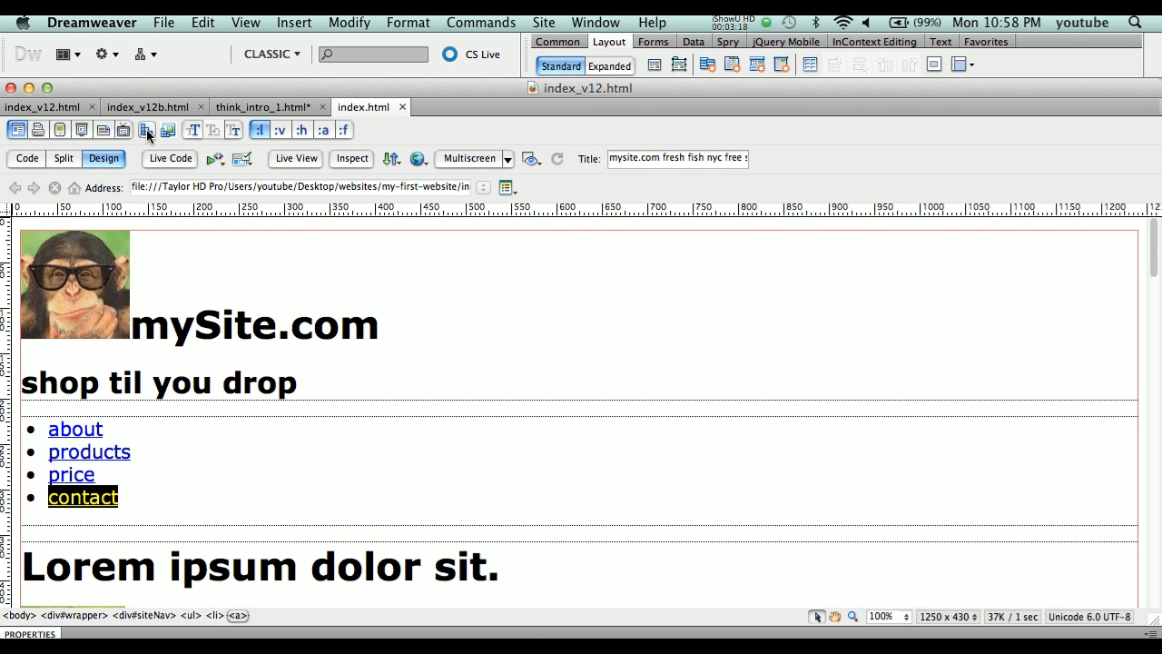
click(146, 129)
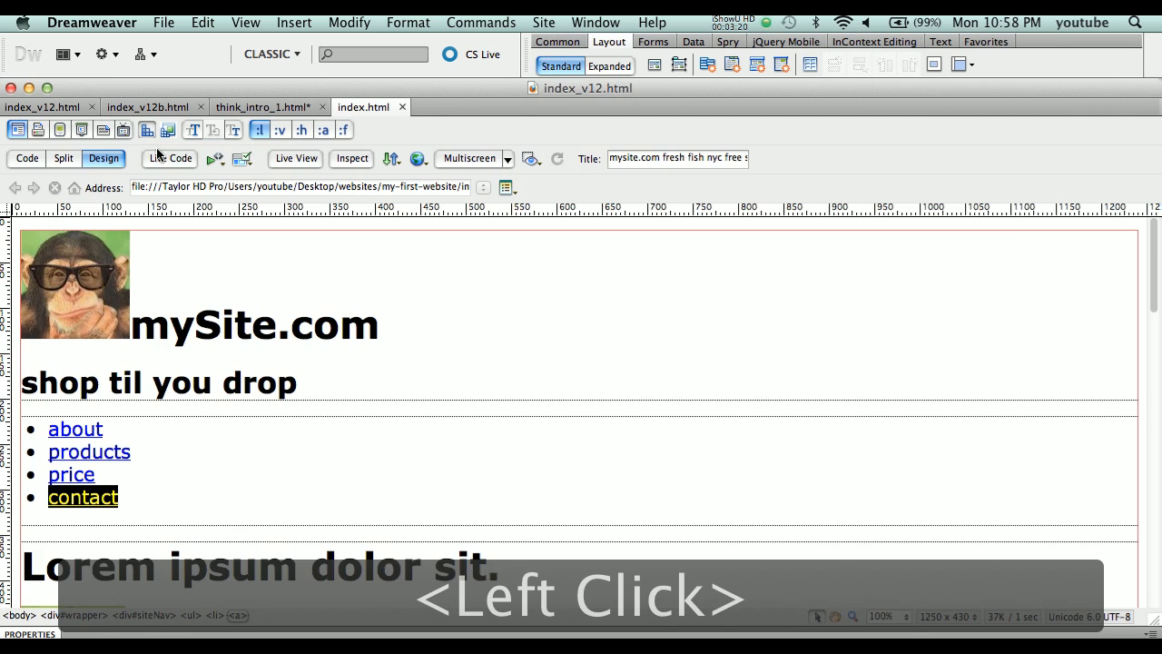
click(308, 409)
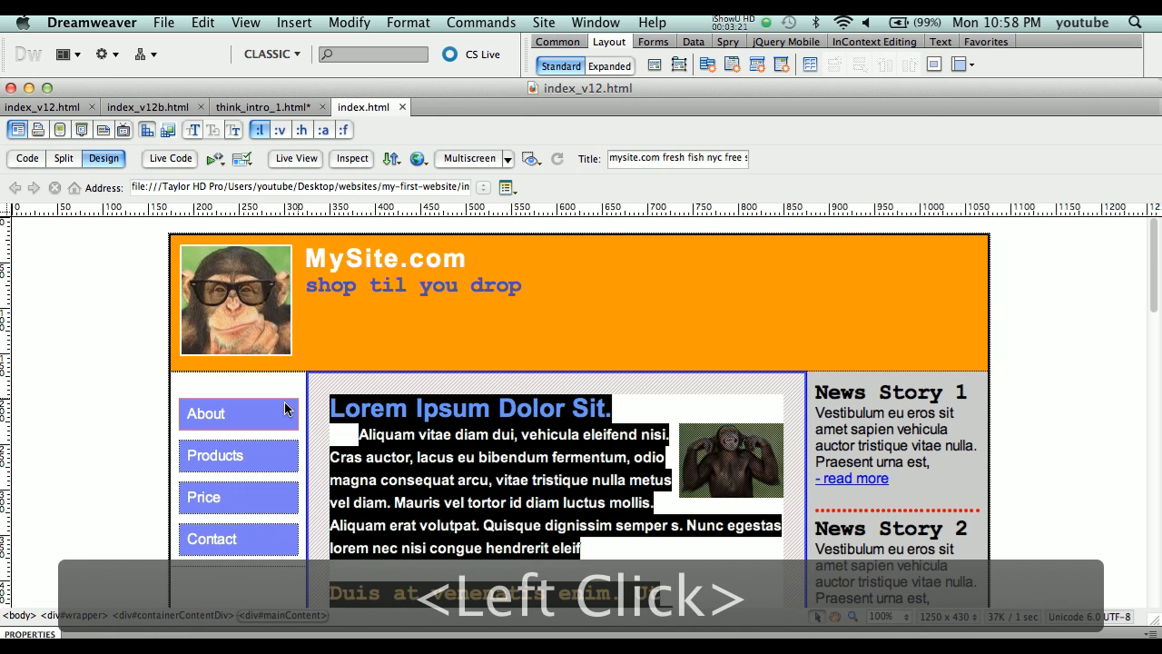
Link the About navigation button to about.html, reusing its own text for the file name
double_click(226, 415)
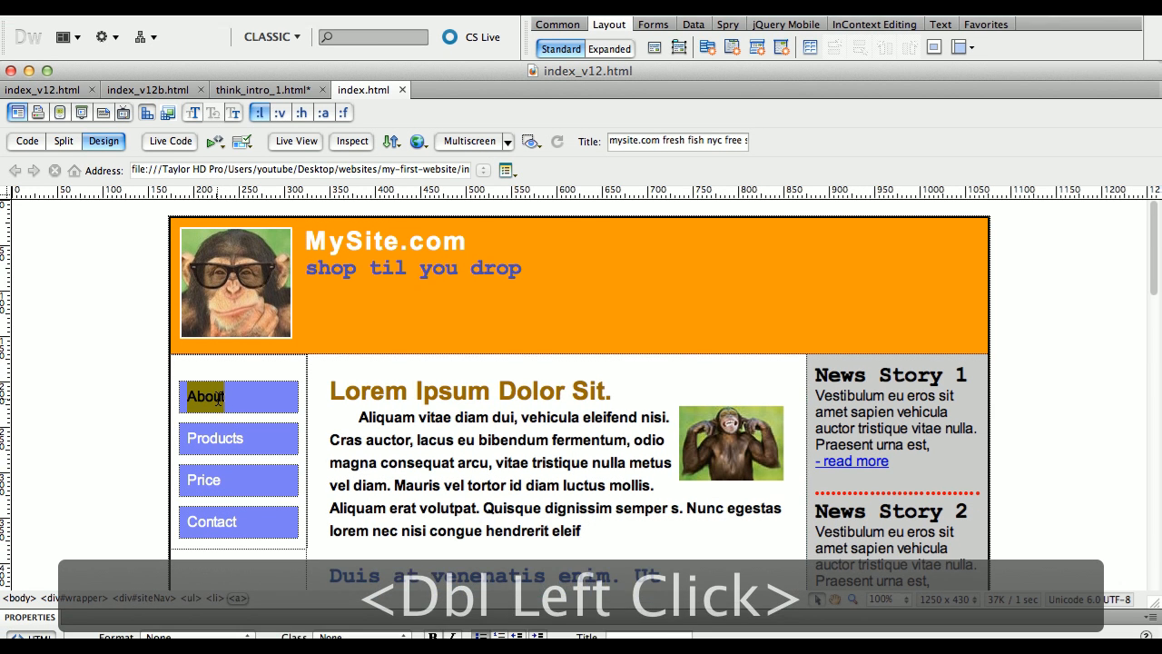
key(super+c)
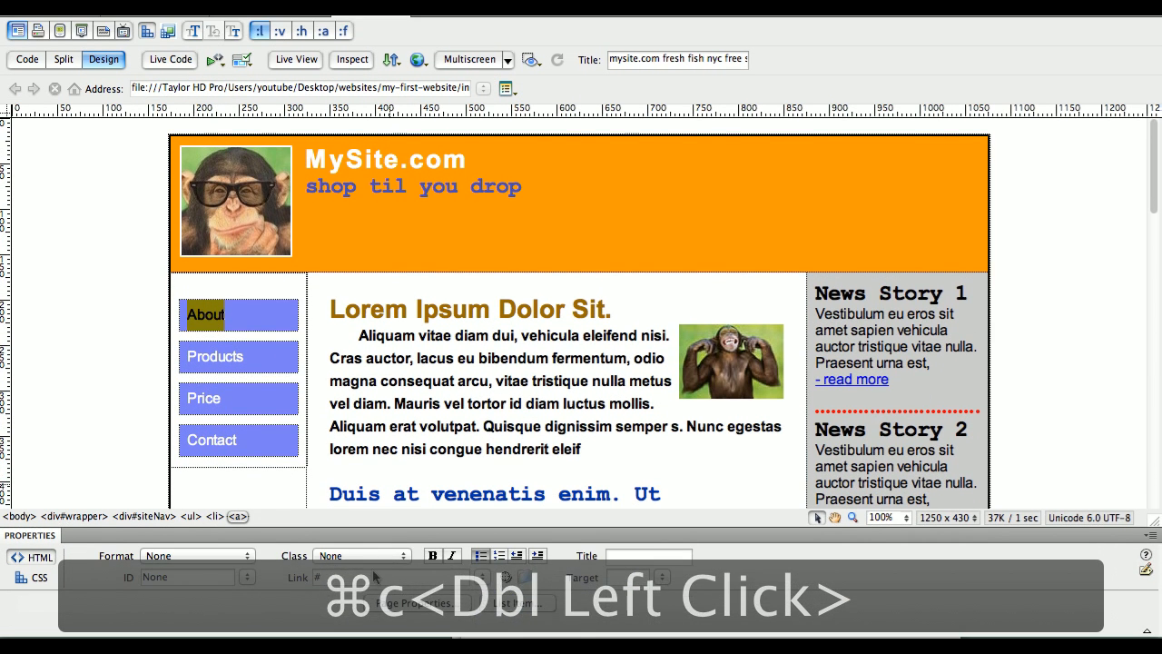
click(372, 643)
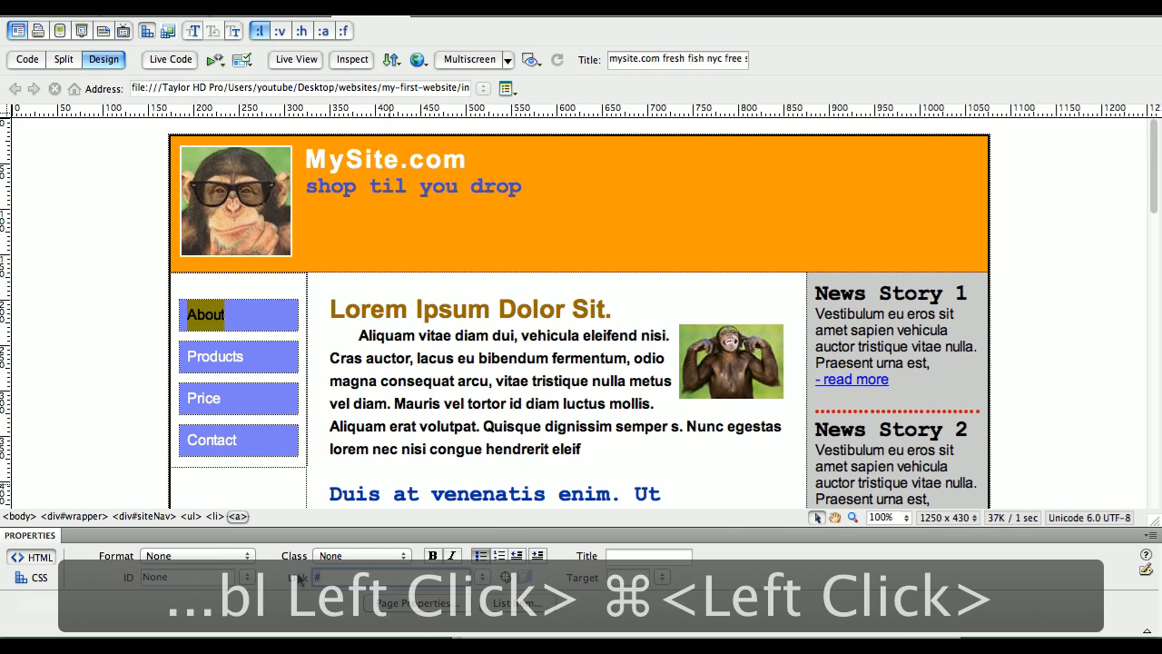
key(super+v)
text(.html)
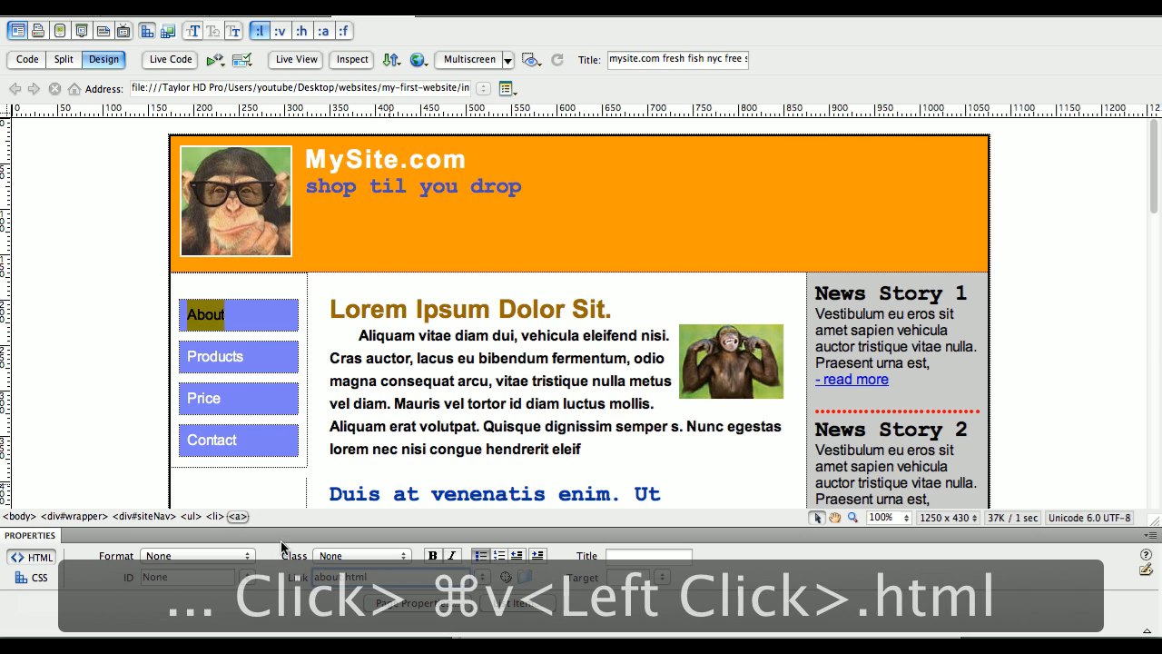
Link the Products navigation button to products.html, reusing its own text for the file name
click(240, 358)
double_click(233, 356)
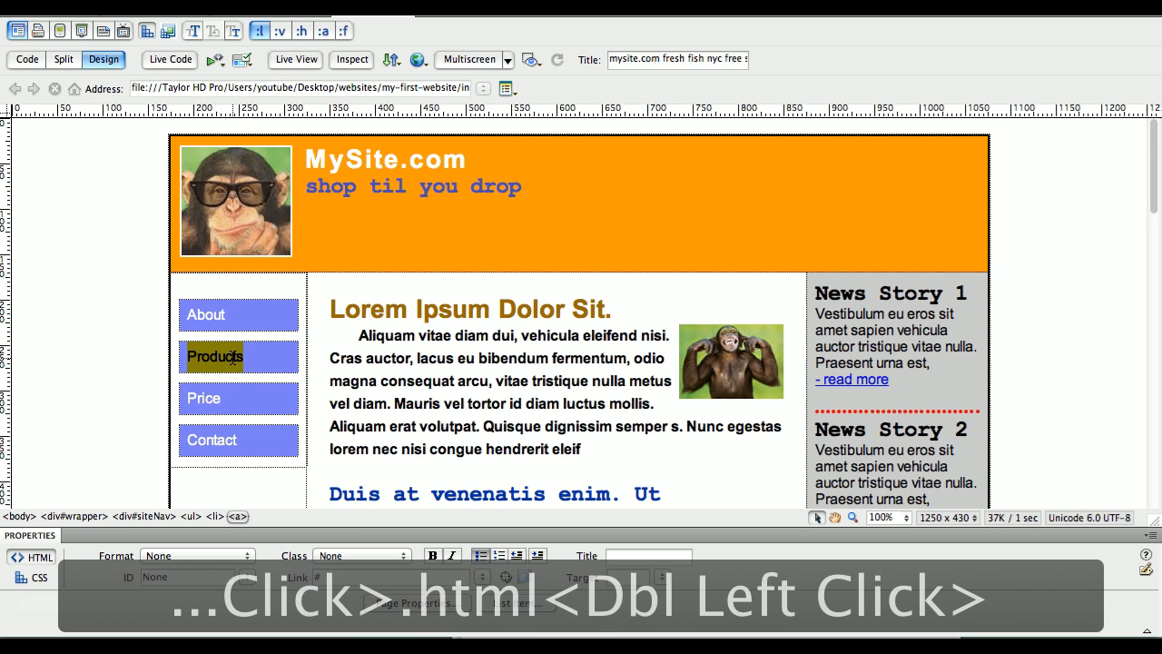
click(388, 574)
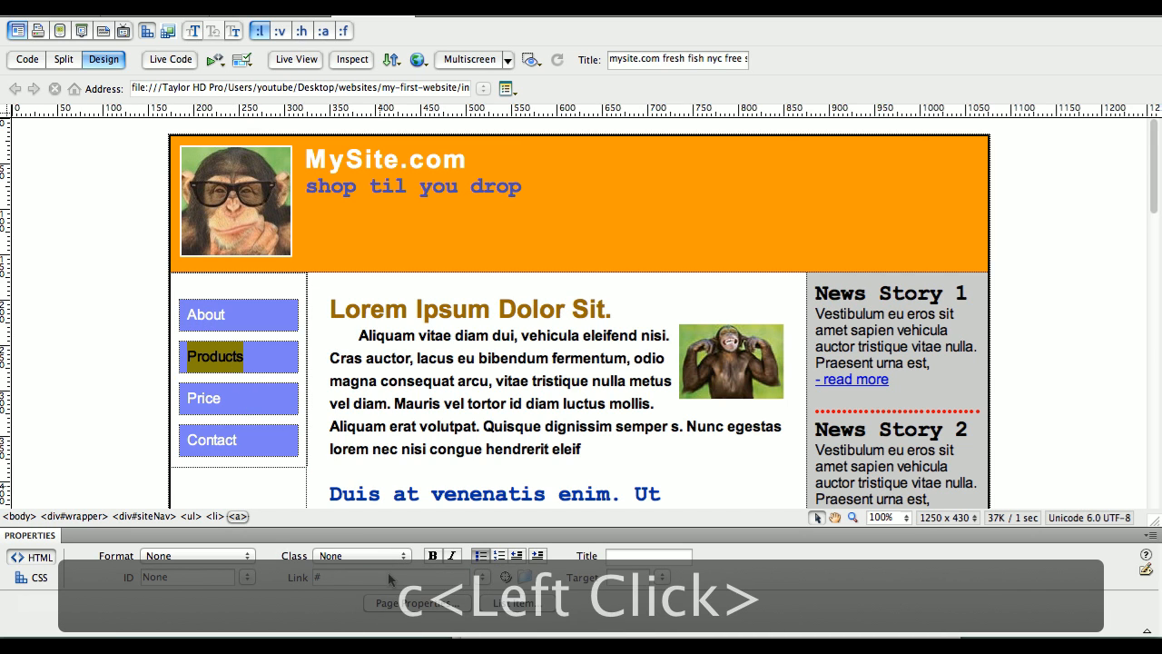
key(super+v)
text(products)
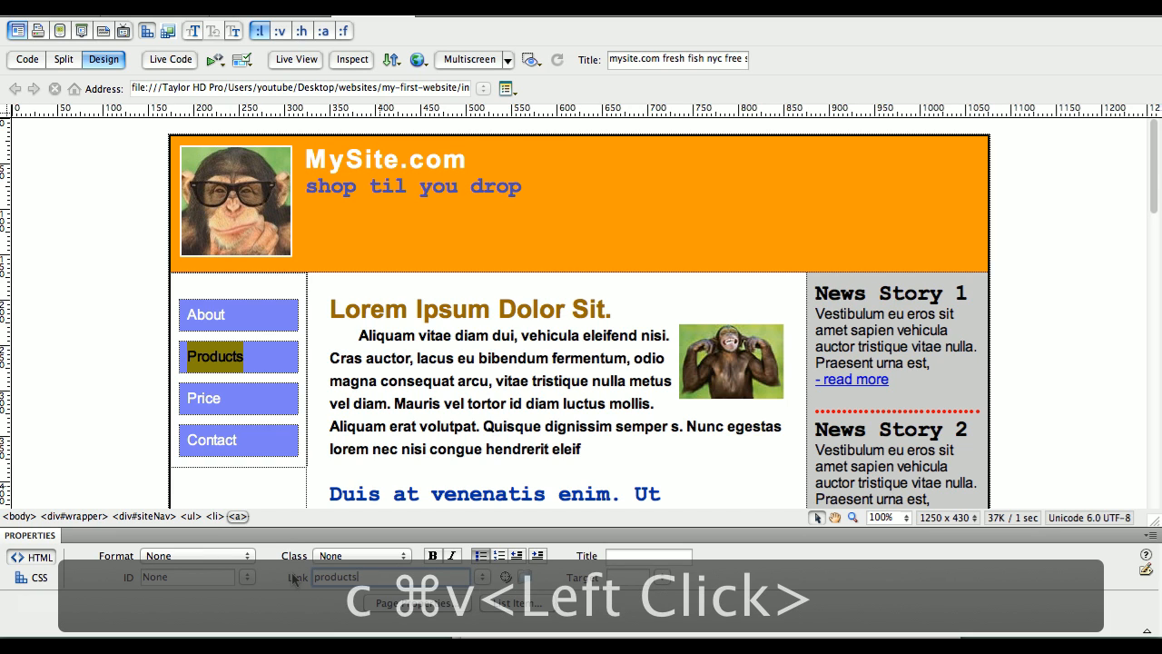
text(.)
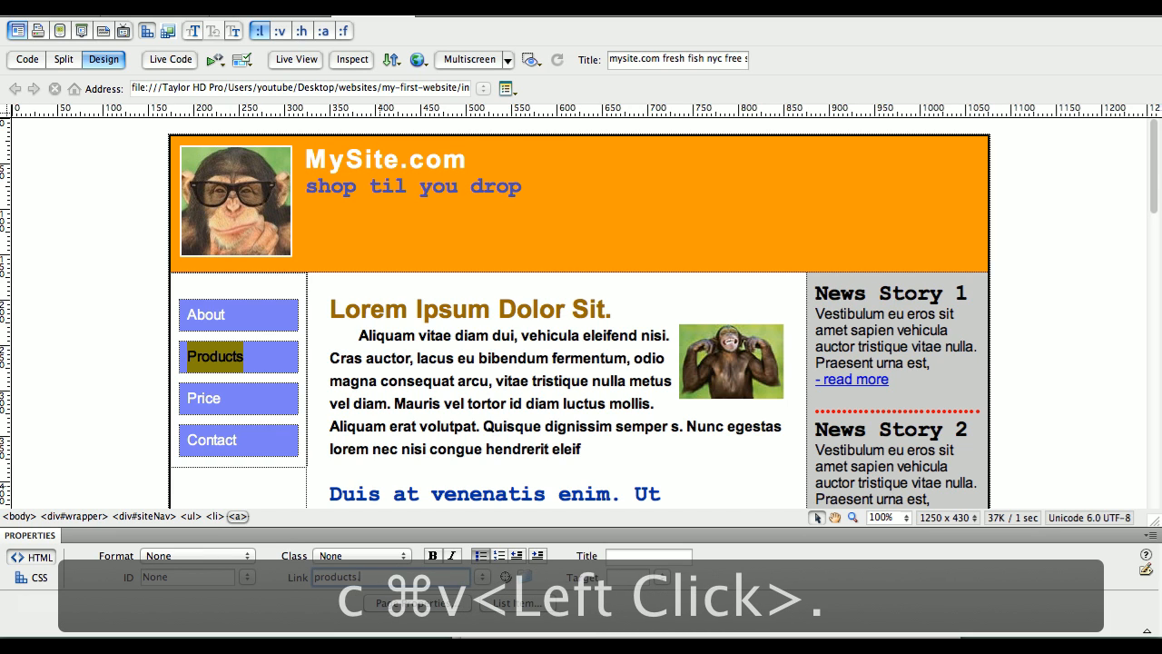
text(html)
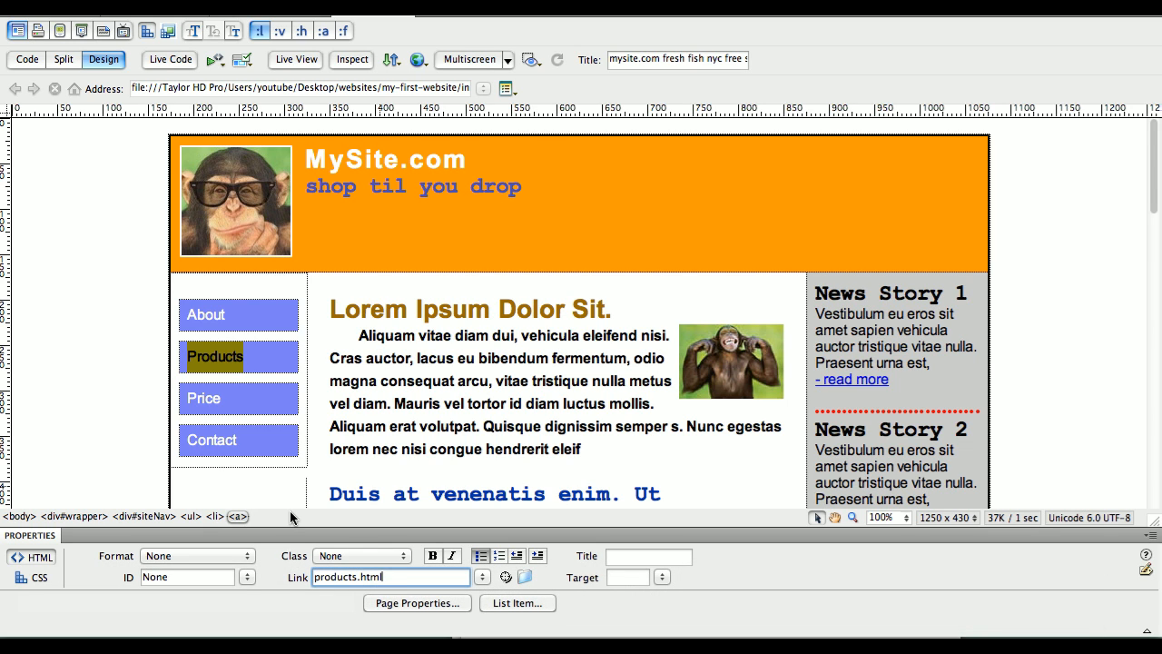
Link the Price navigation button to price.html, reusing its own text for the file name
double_click(214, 405)
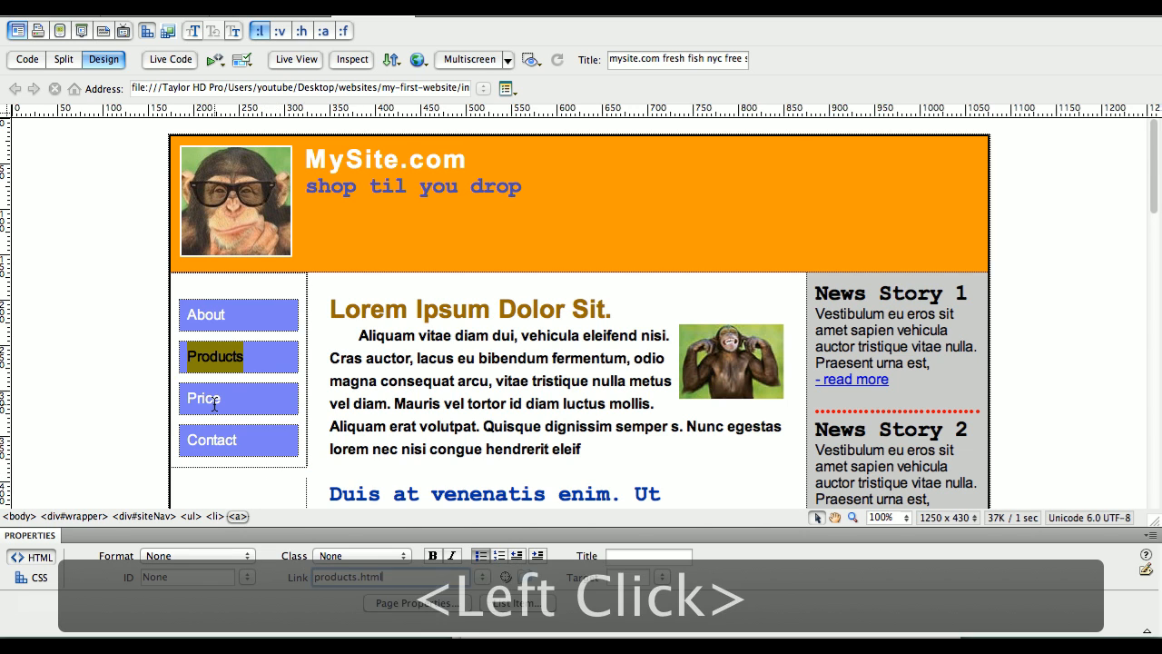
key(super+c)
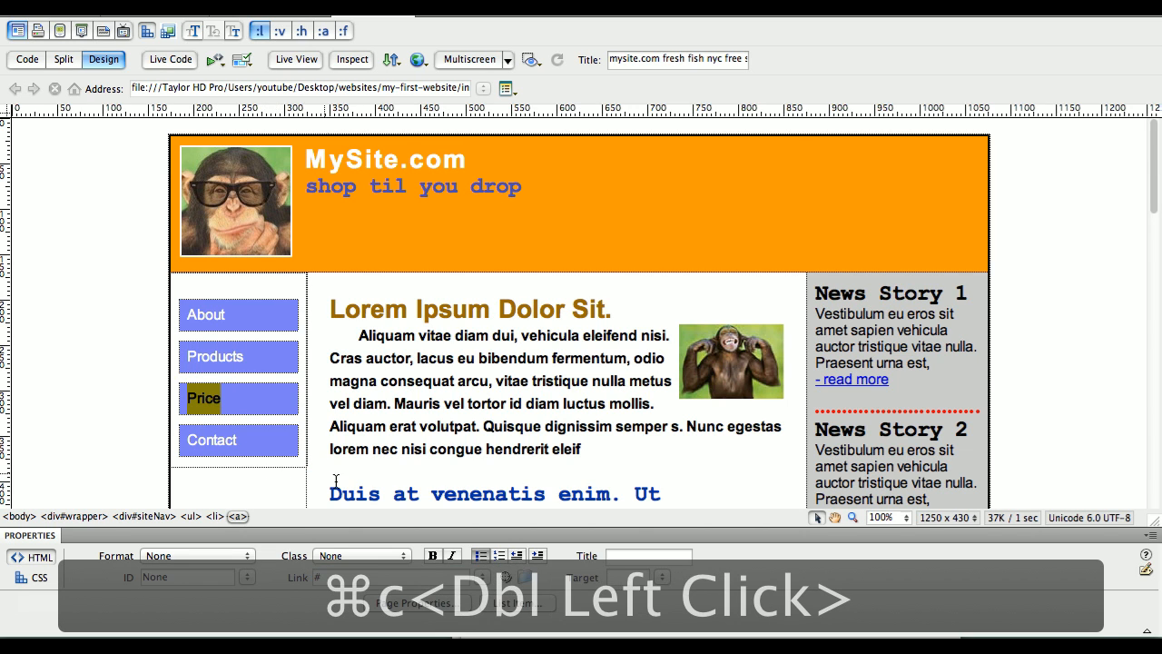
click(320, 577)
key(super+v)
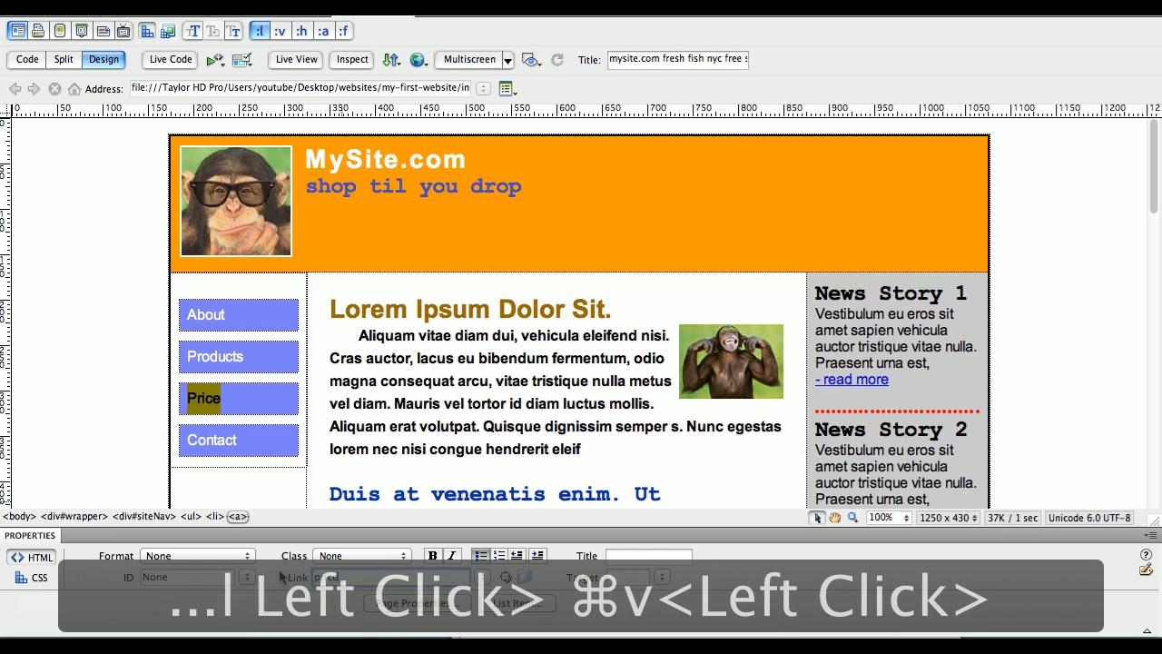
text(.html)
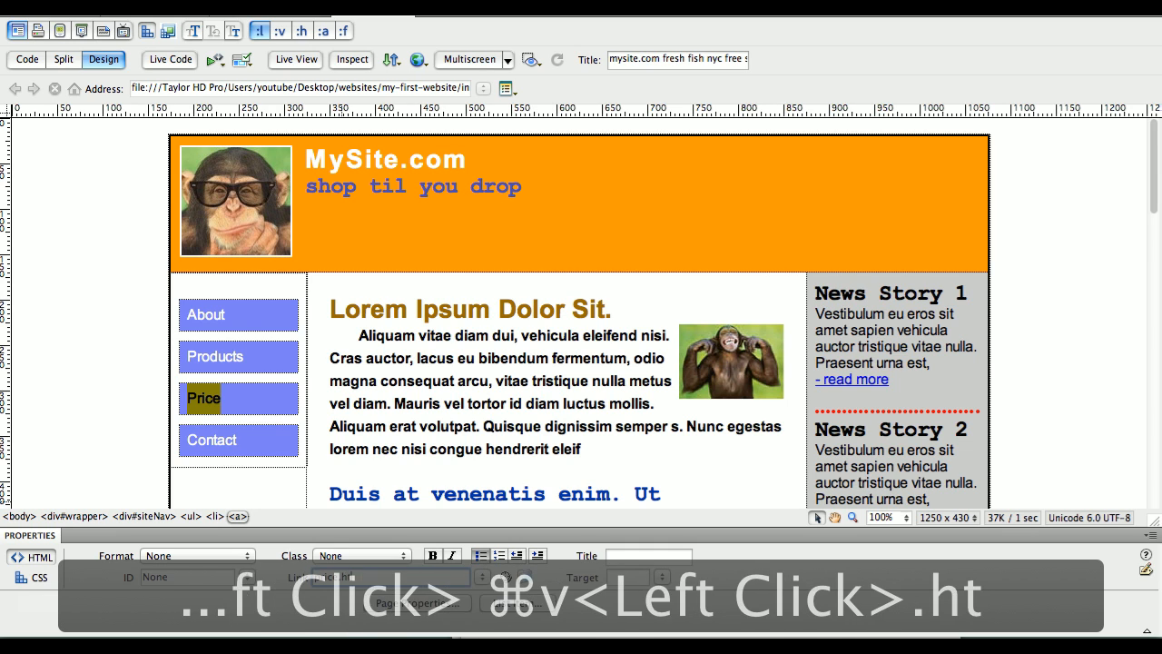
Link the Contact navigation button to contact.html, reusing its own text, and save the page
double_click(228, 447)
key(super+c)
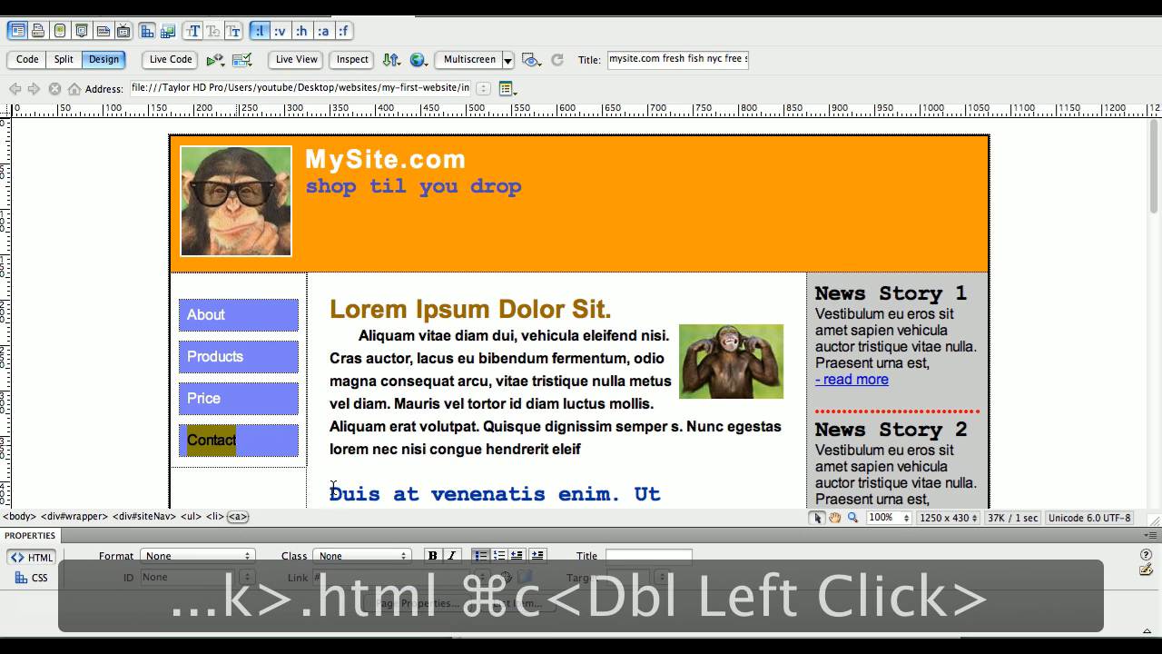
click(395, 578)
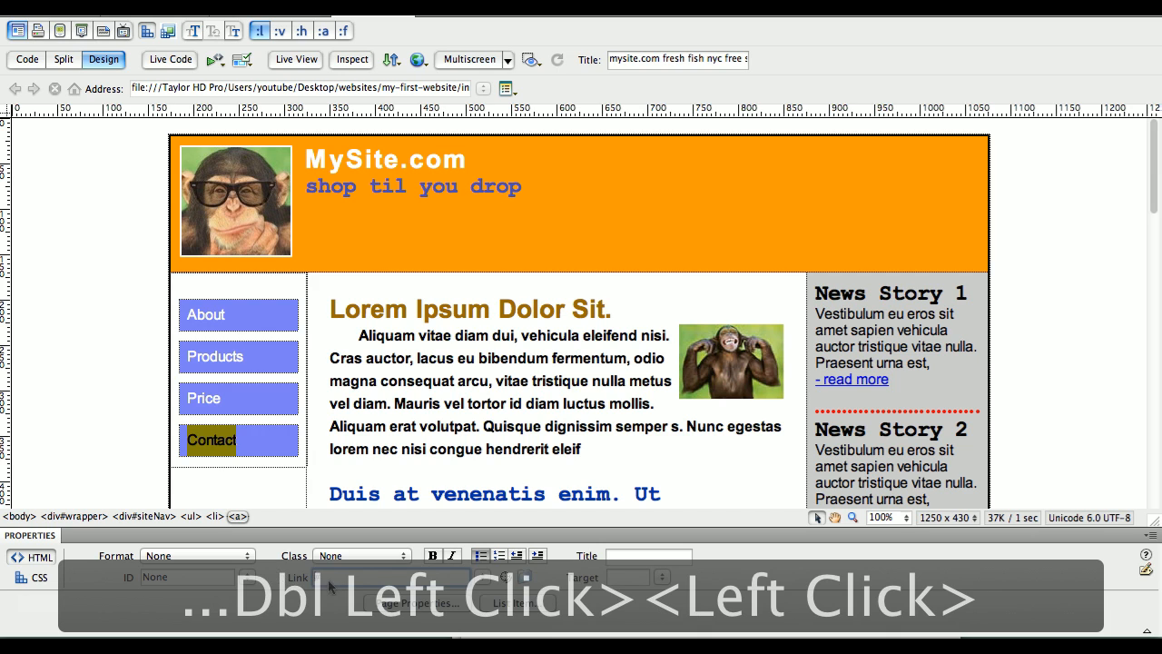
key(super+v)
text(.htm)
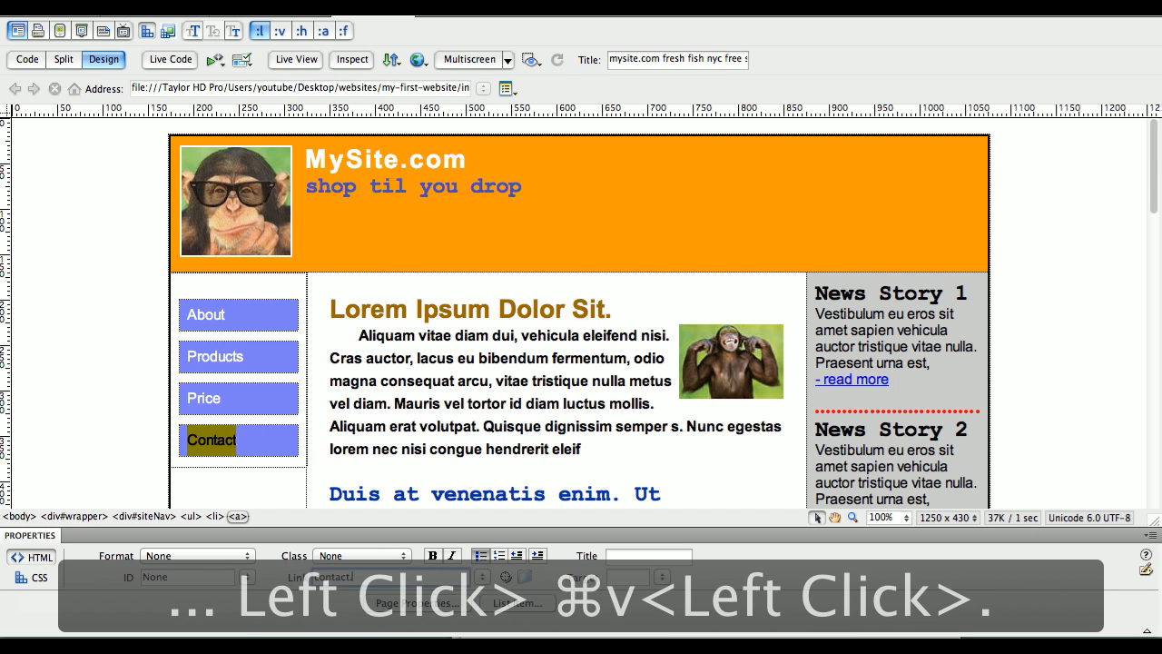
text(l)
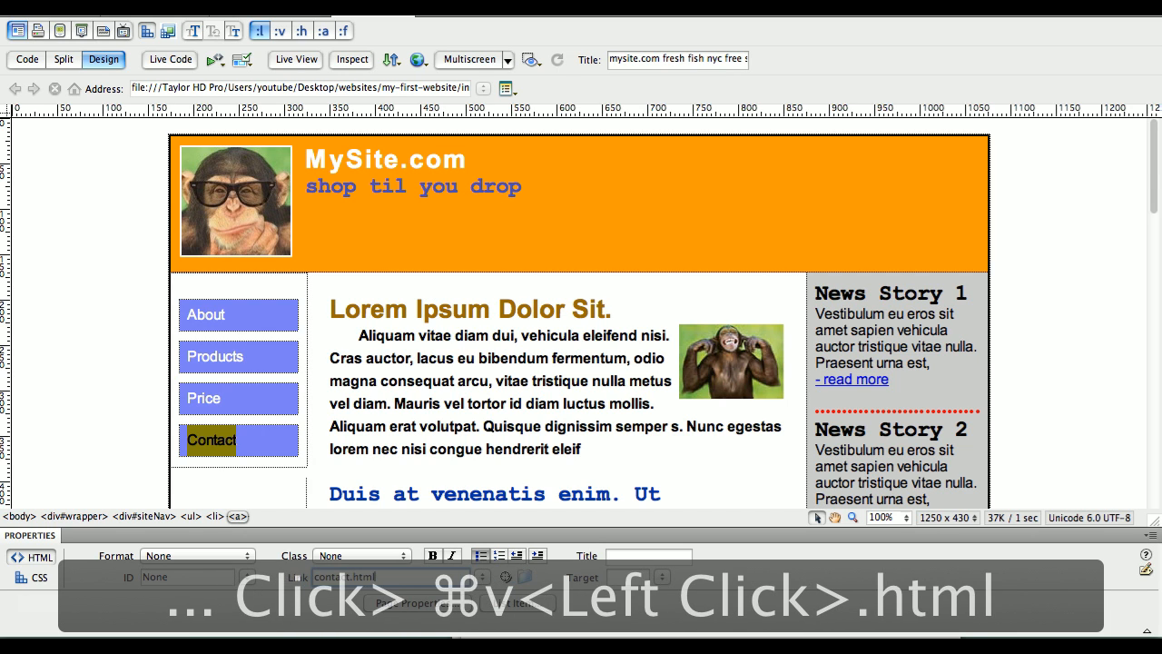
key(super+s)
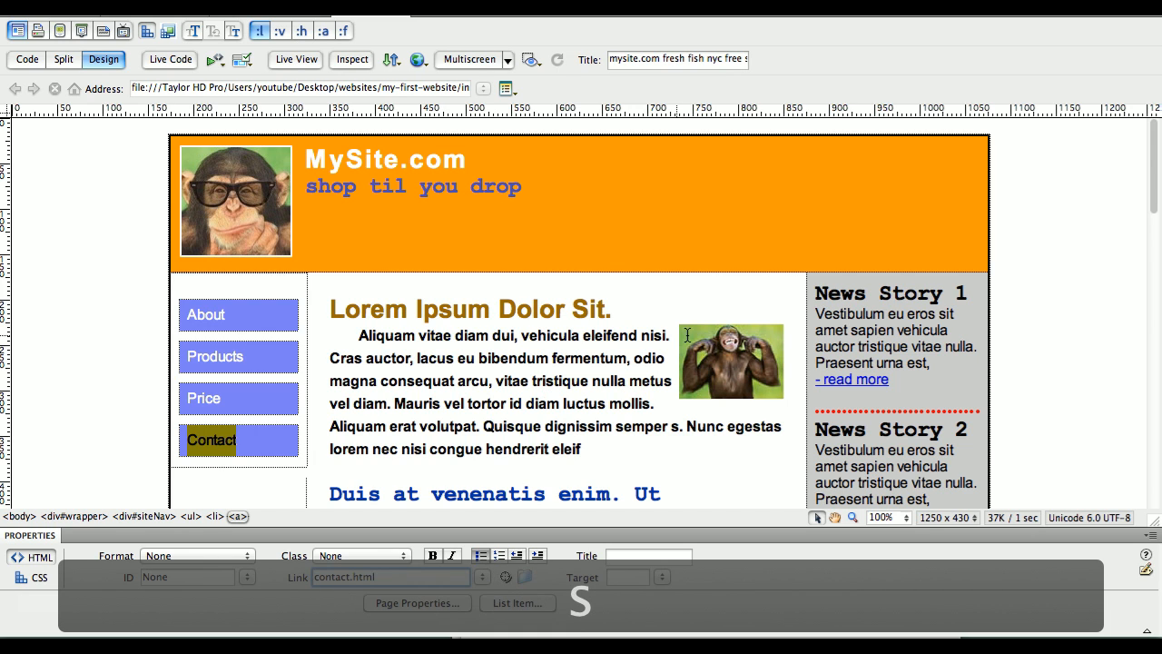
Examine the first news story's read more link and the four navigation link targets in the source code, keeping index.html saved
drag(891, 380, 819, 383)
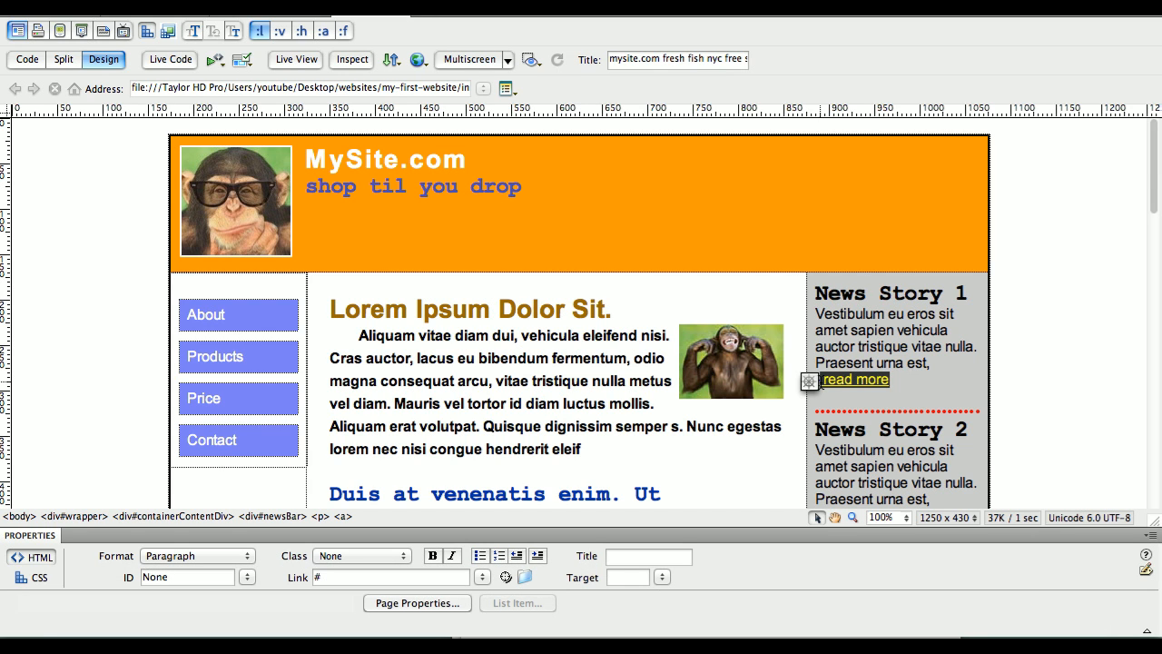
key(super+s)
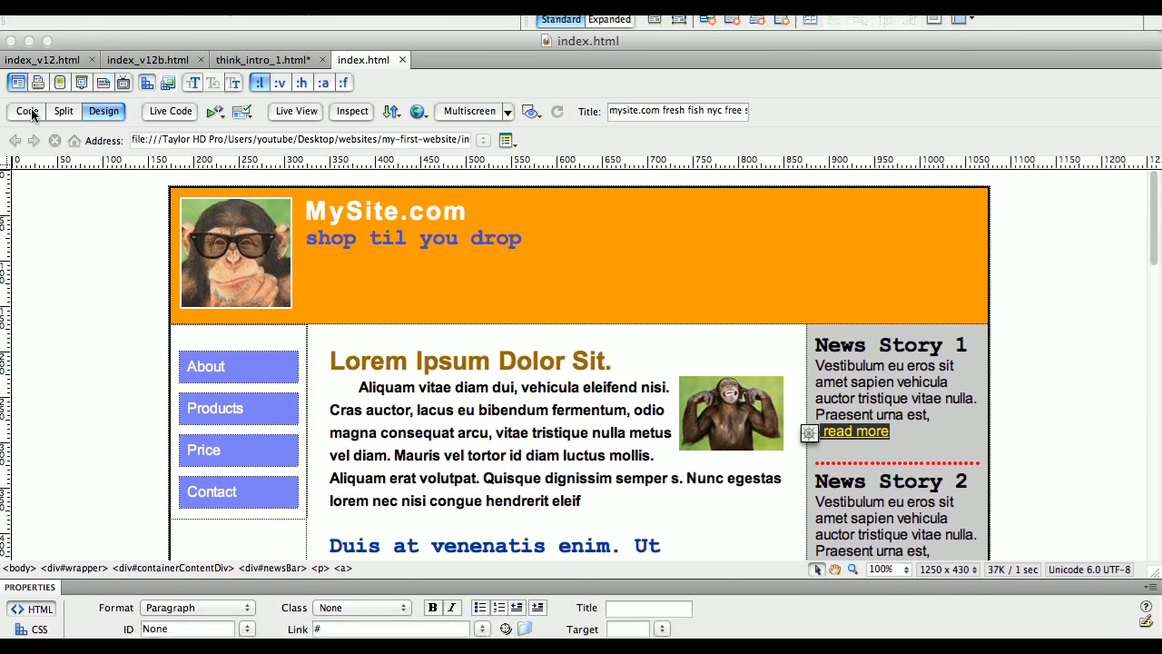
click(28, 111)
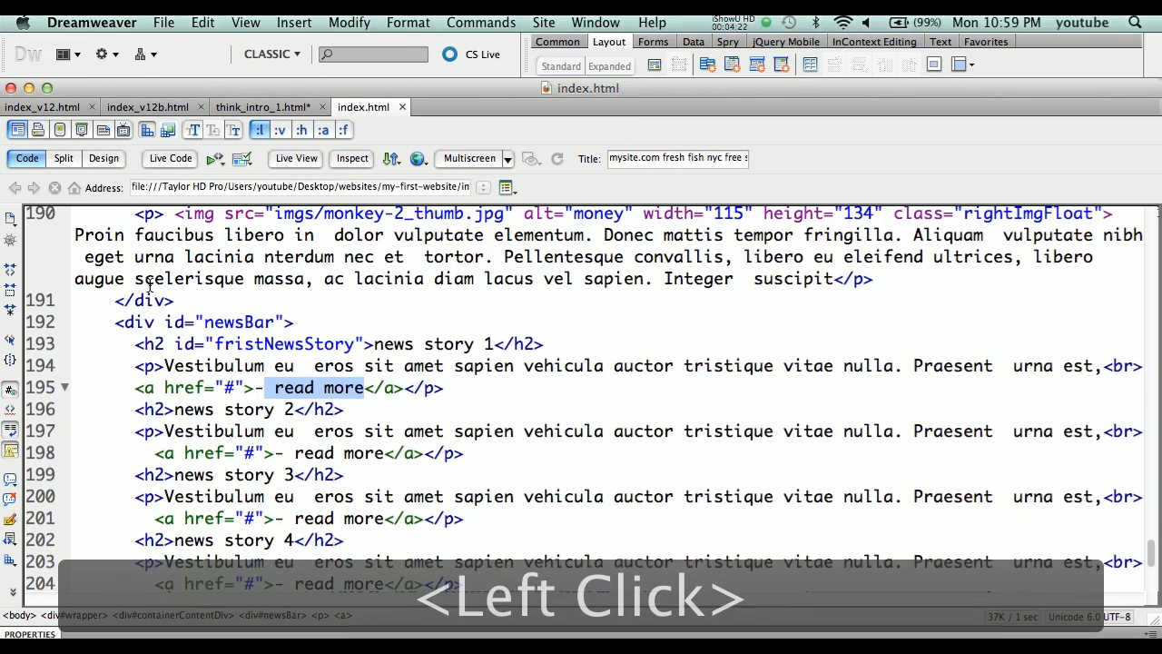
scroll(303, 384, up, 4)
scroll(302, 383, up, 10)
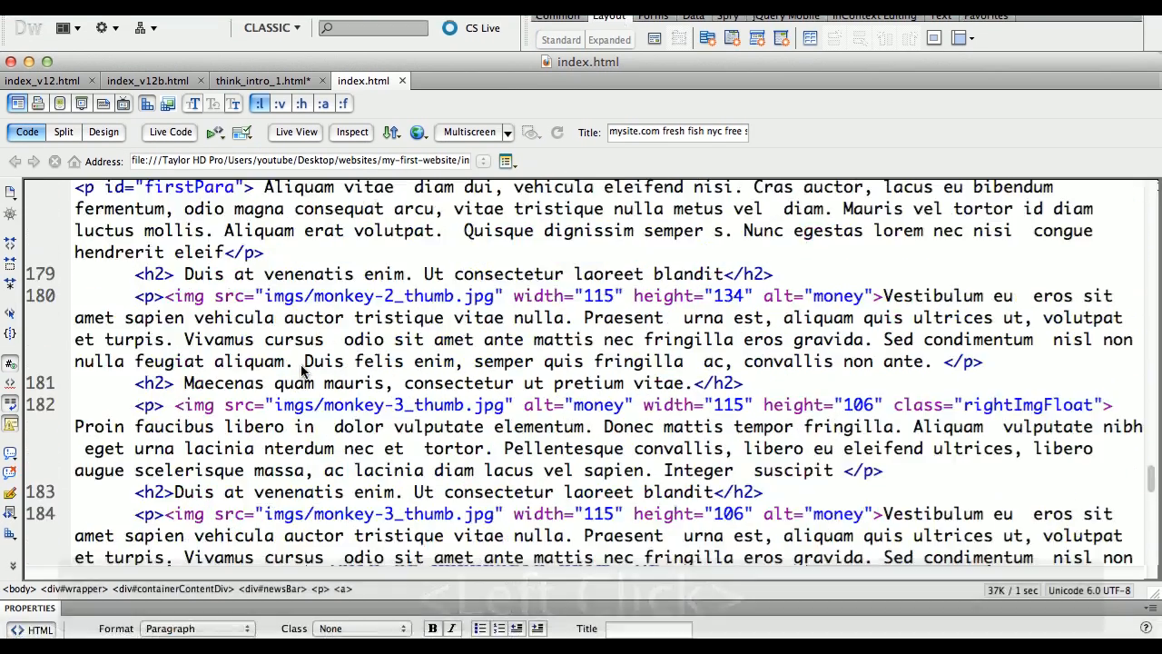
drag(264, 393, 365, 430)
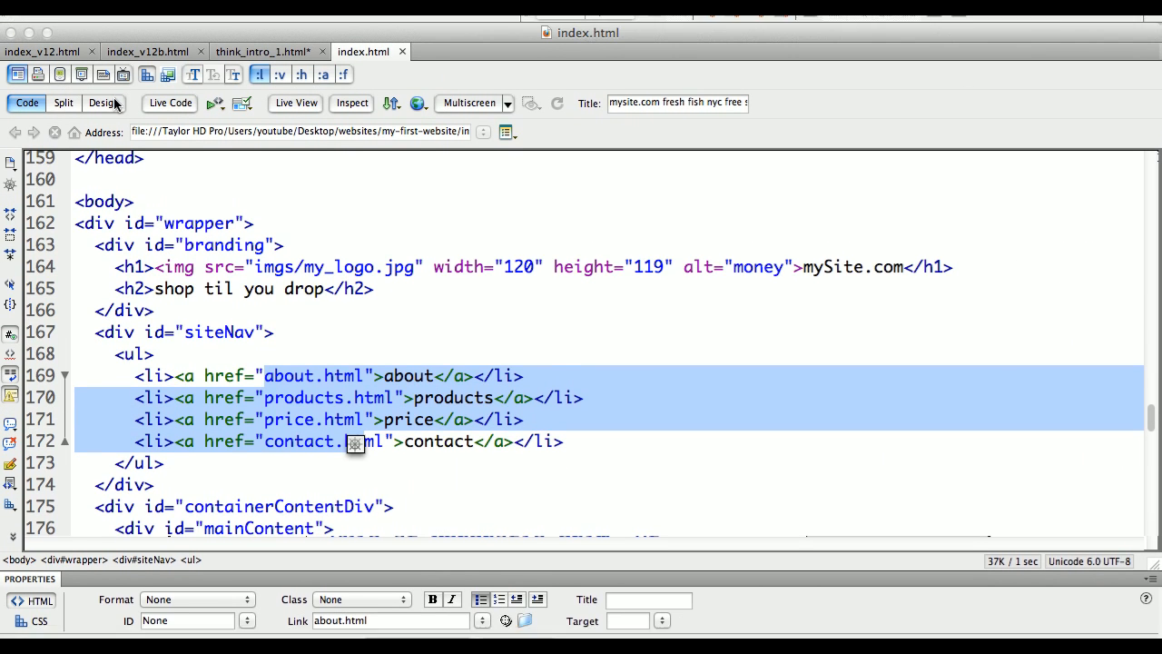
click(111, 61)
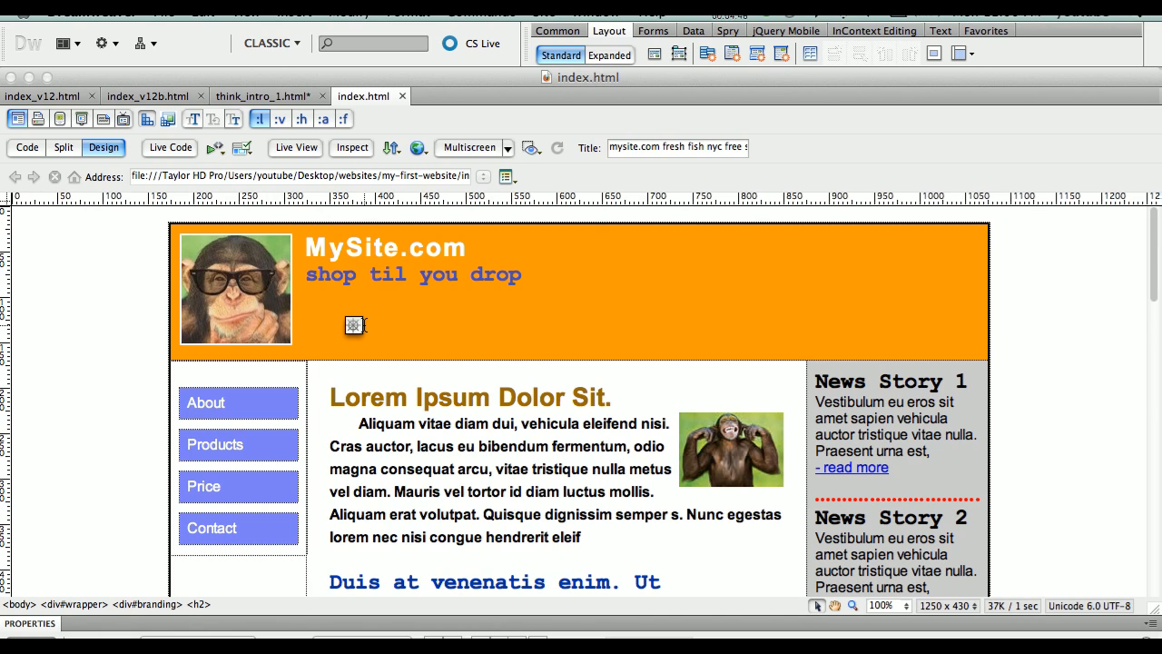
key(super+s)
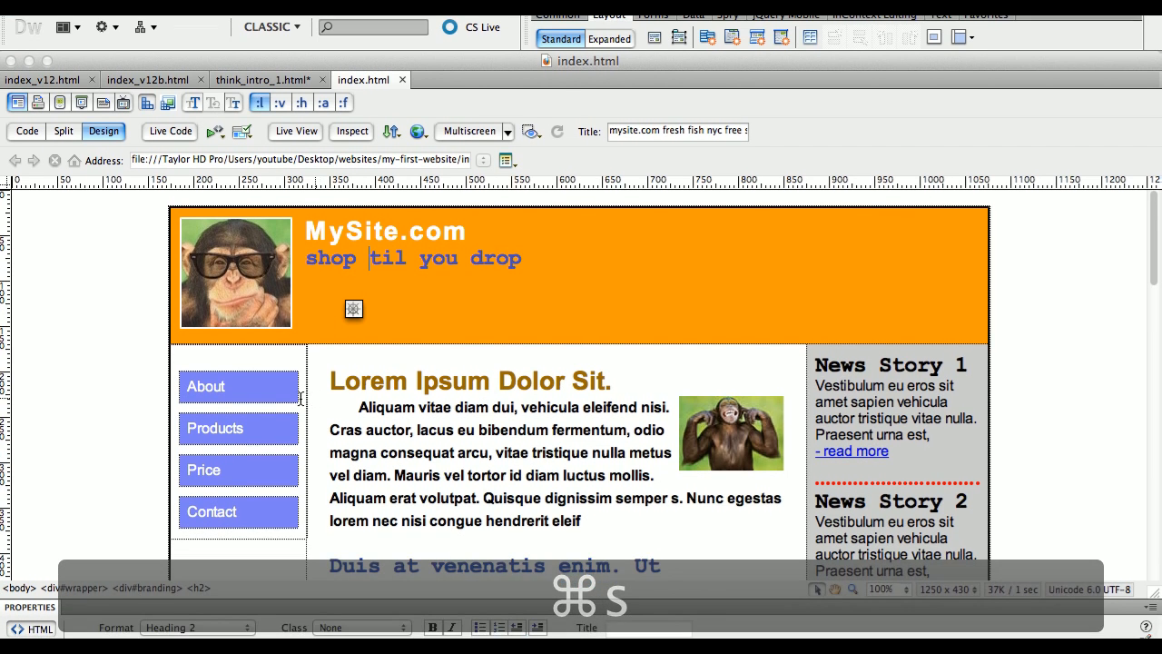
double_click(213, 399)
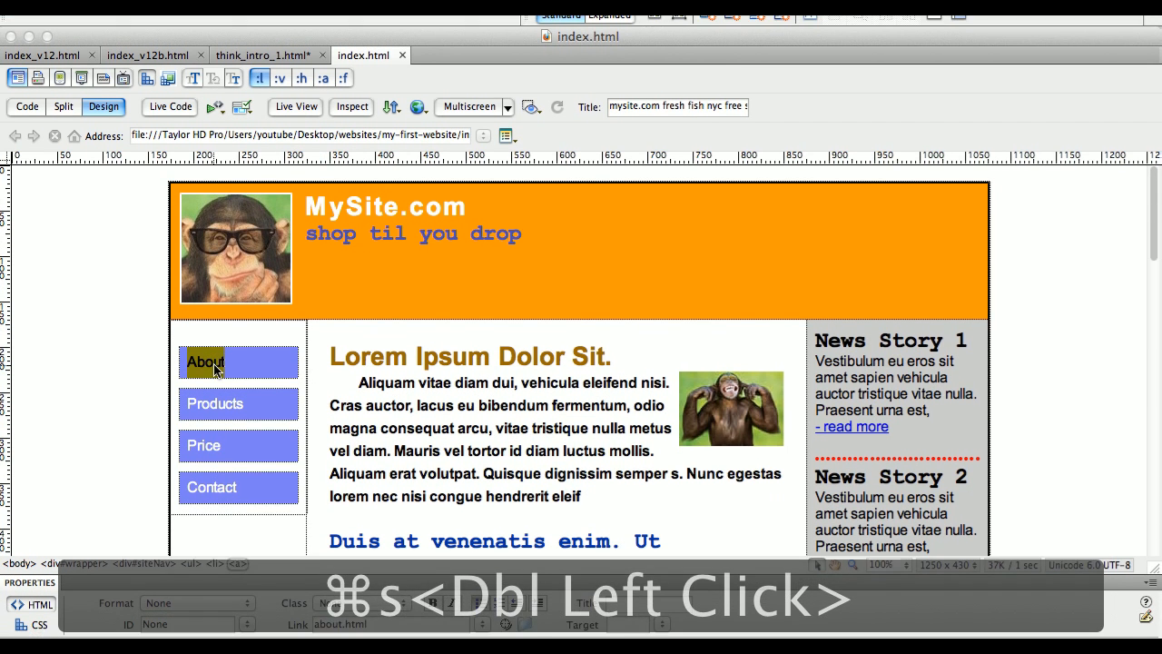
click(337, 394)
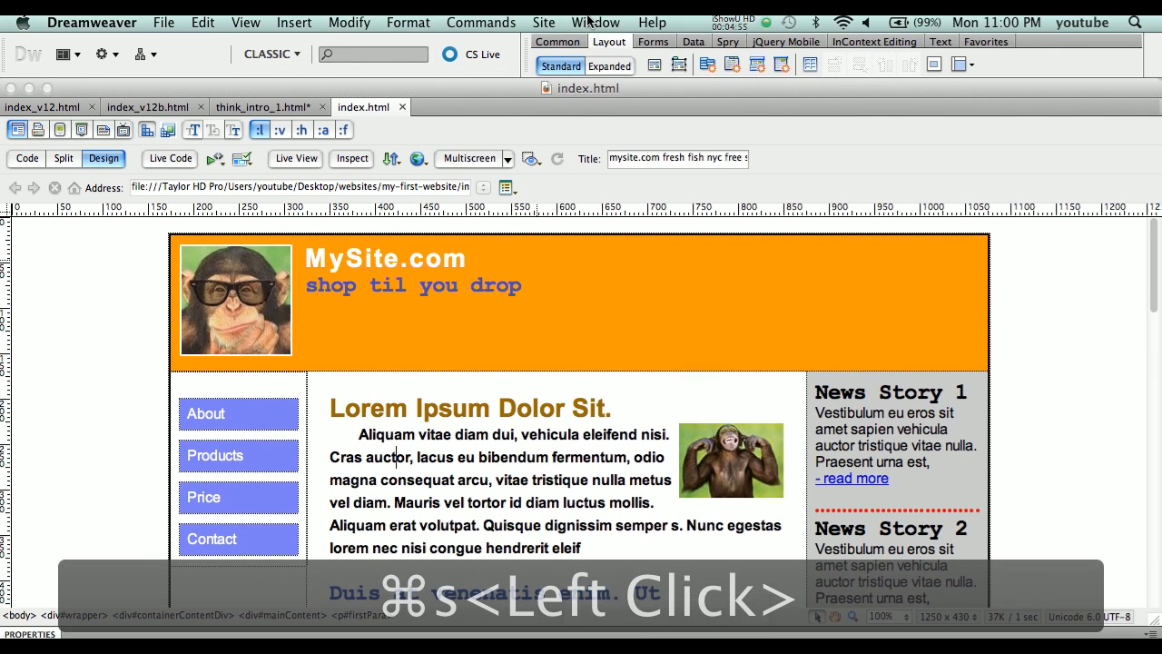
Display the list of the page's CSS rules, move it over the news column and show it from the beginning
click(595, 22)
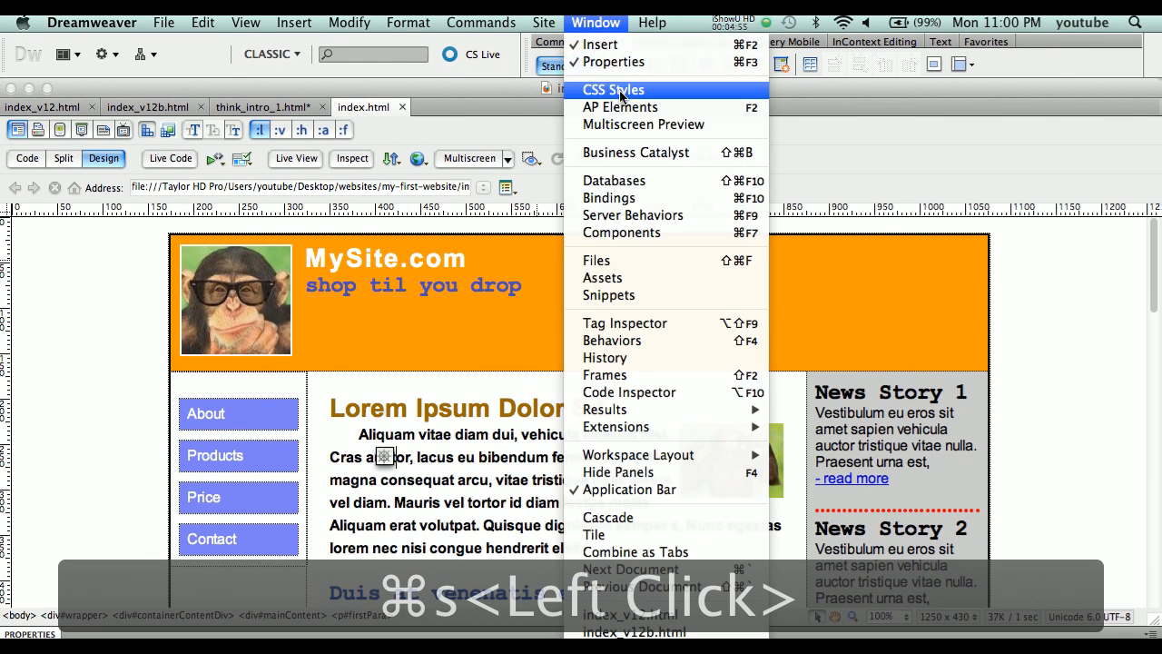
click(614, 89)
drag(961, 194, 793, 160)
drag(966, 336, 977, 198)
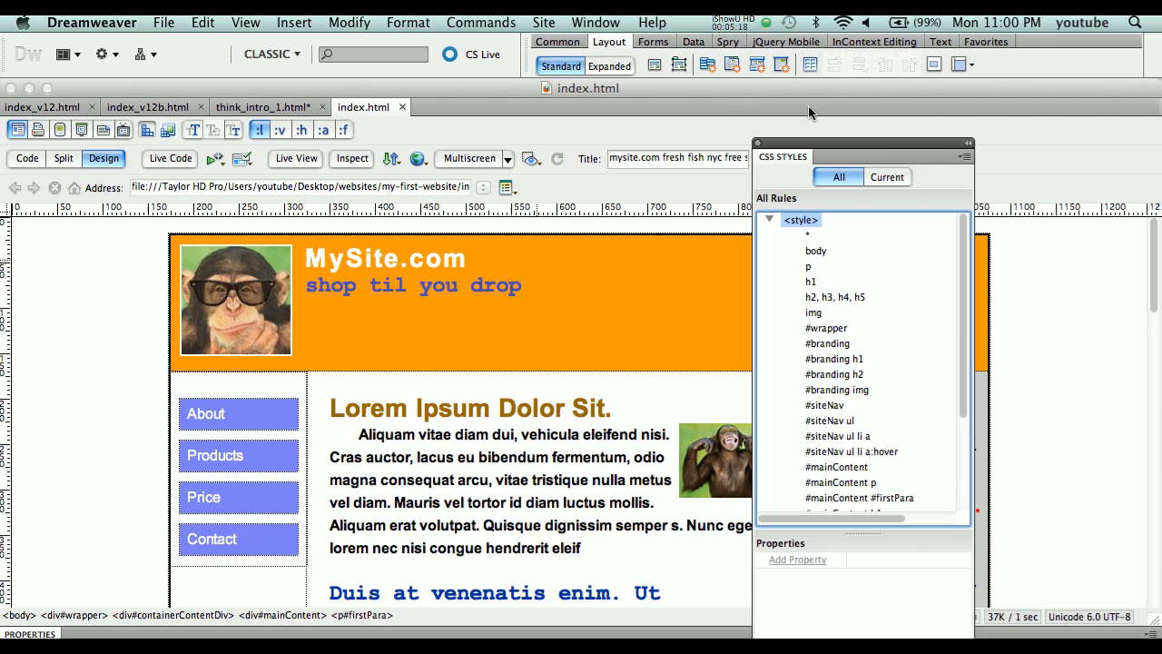
Examine the internal CSS rules in the source code and the navigation buttons in the page design
click(27, 158)
scroll(227, 325, up, 20)
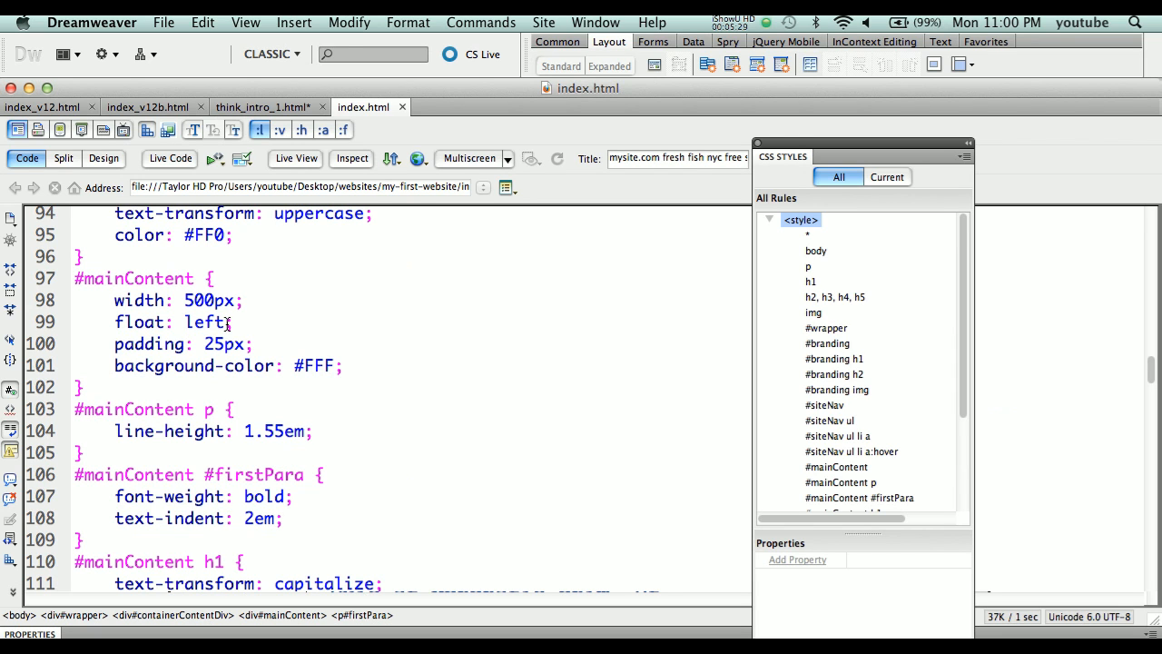
click(107, 160)
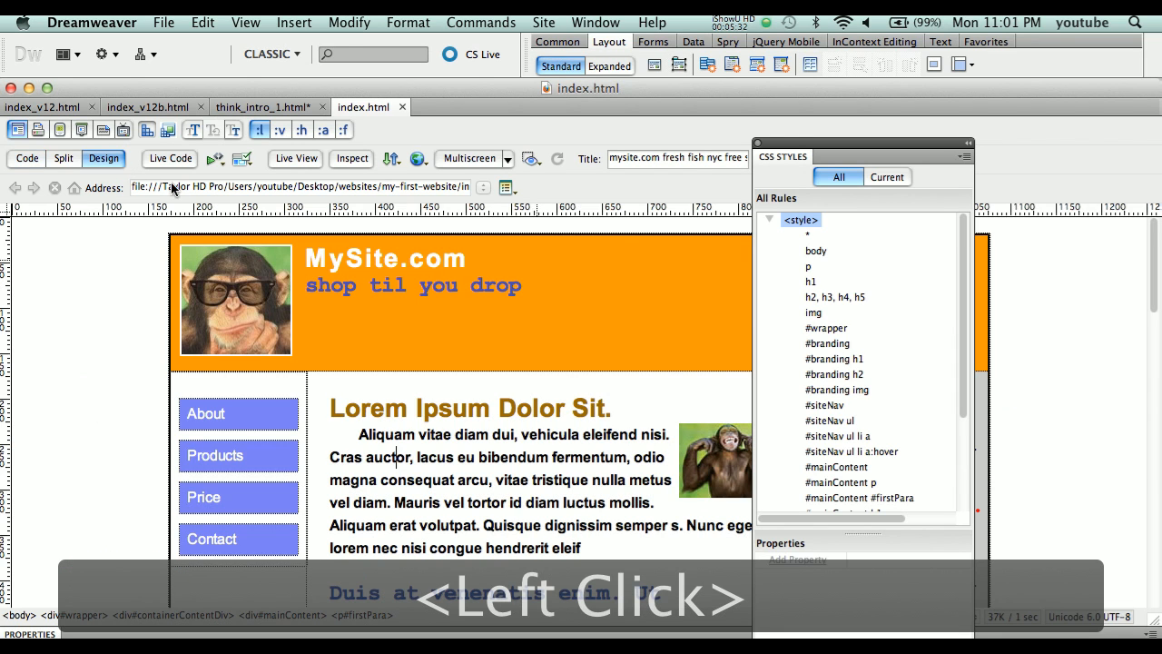
click(311, 286)
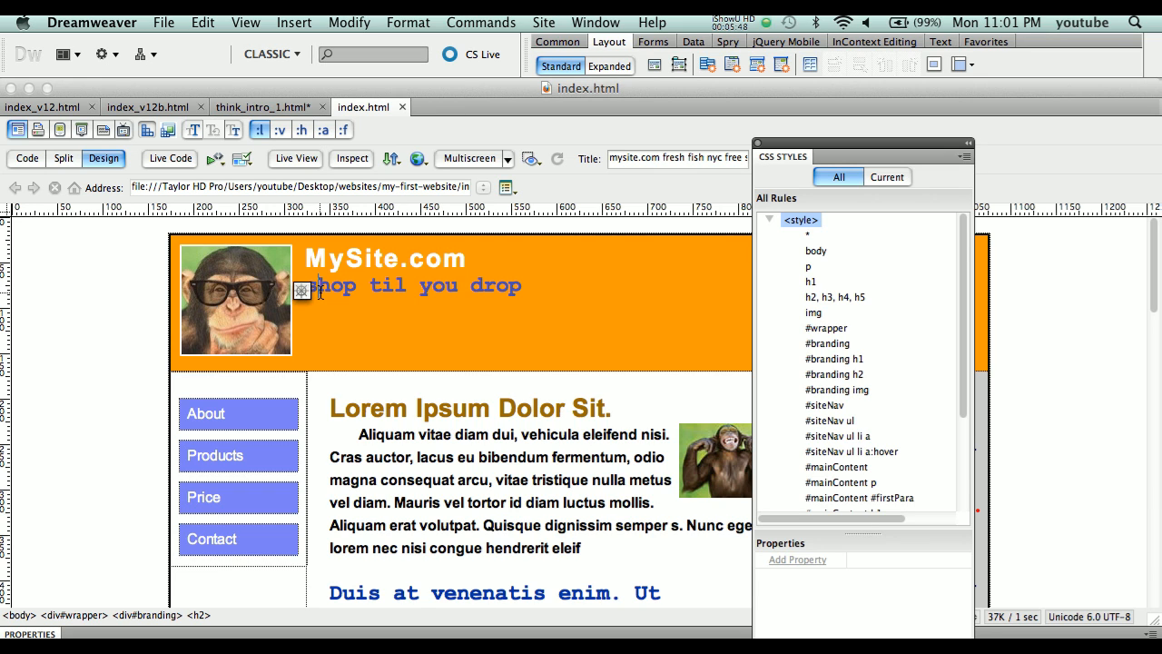
double_click(255, 413)
double_click(242, 443)
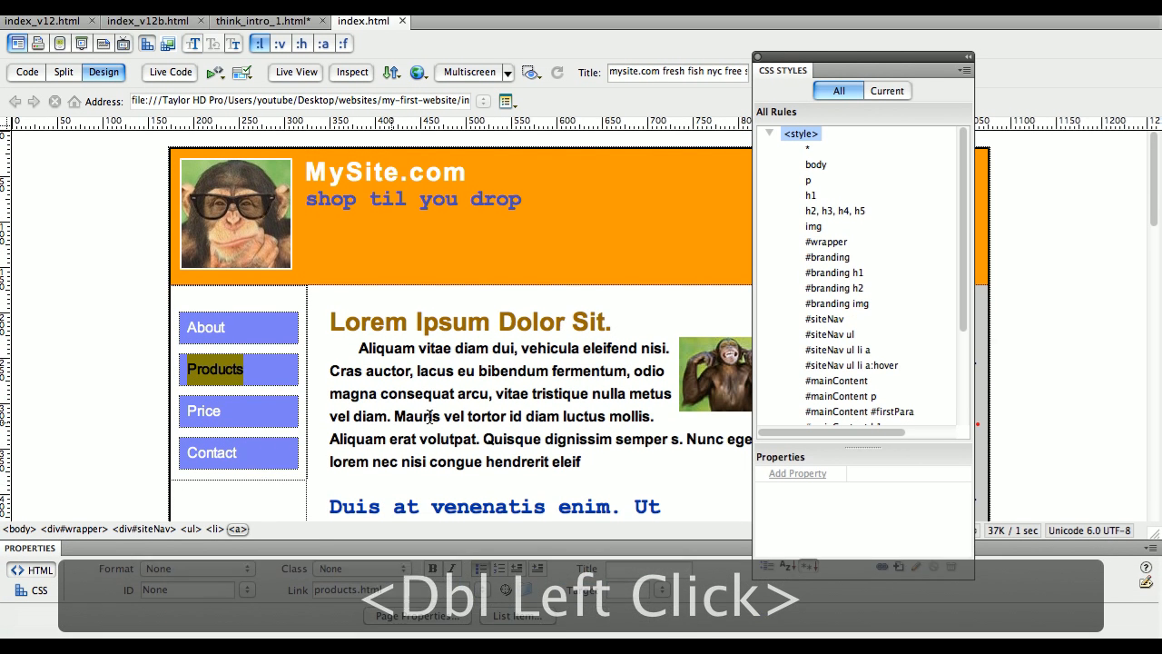
click(431, 416)
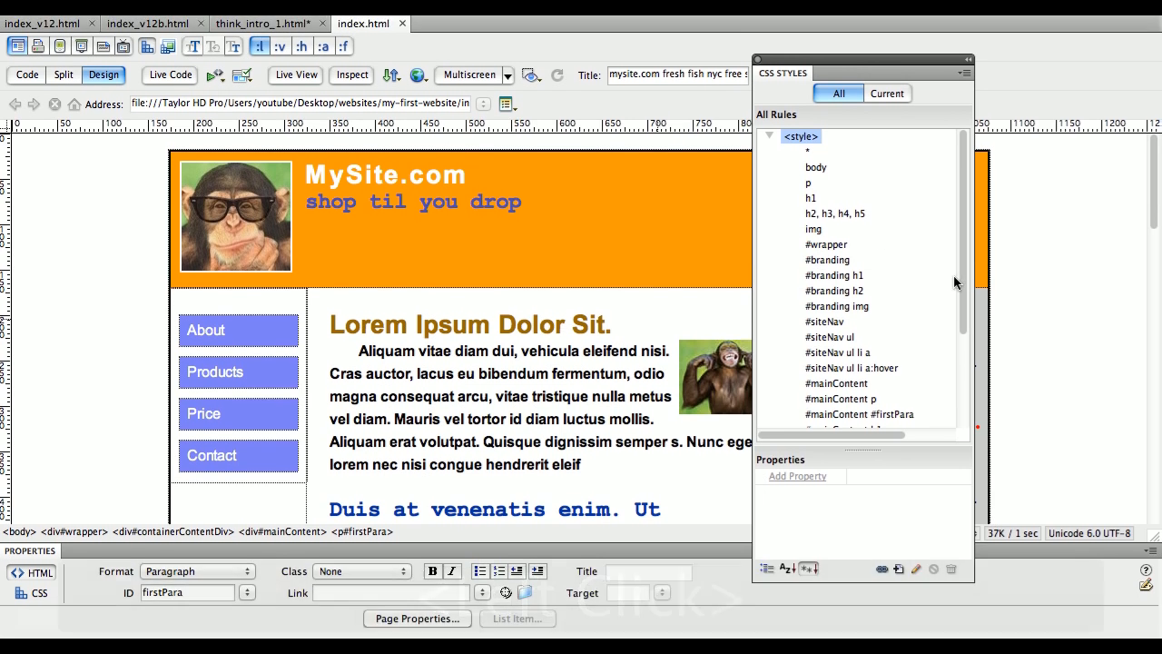
Look through the CSS rules down to #footer, enlarge the rule list and return to its beginning
drag(961, 281, 962, 419)
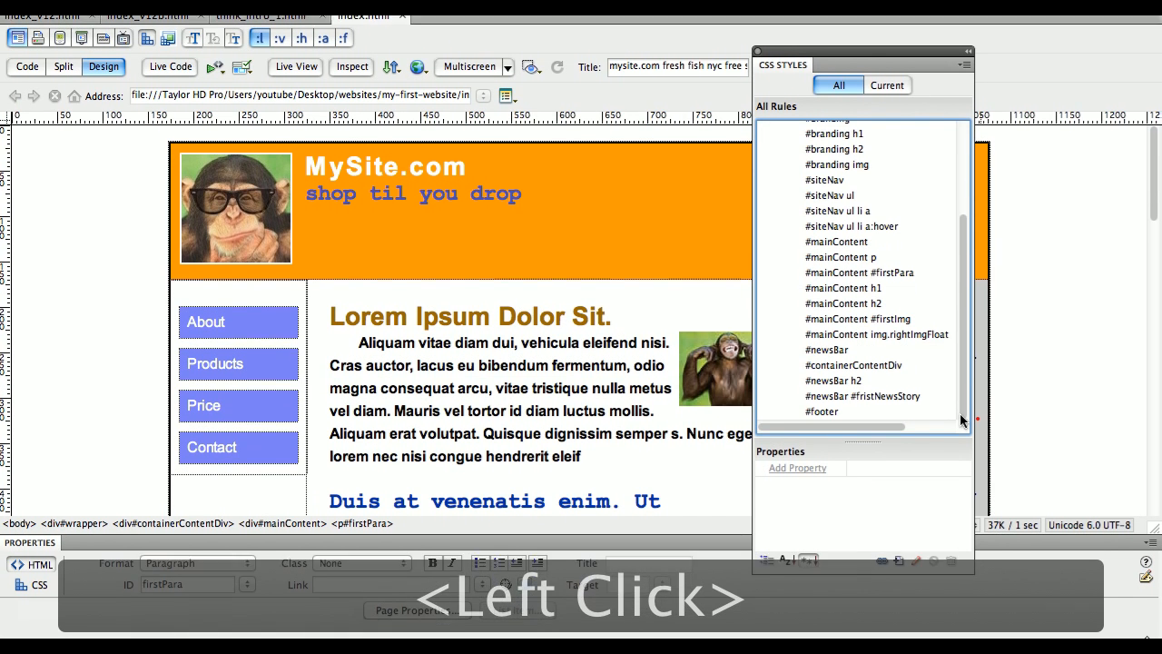
click(901, 470)
drag(901, 462, 901, 526)
drag(969, 291, 964, 189)
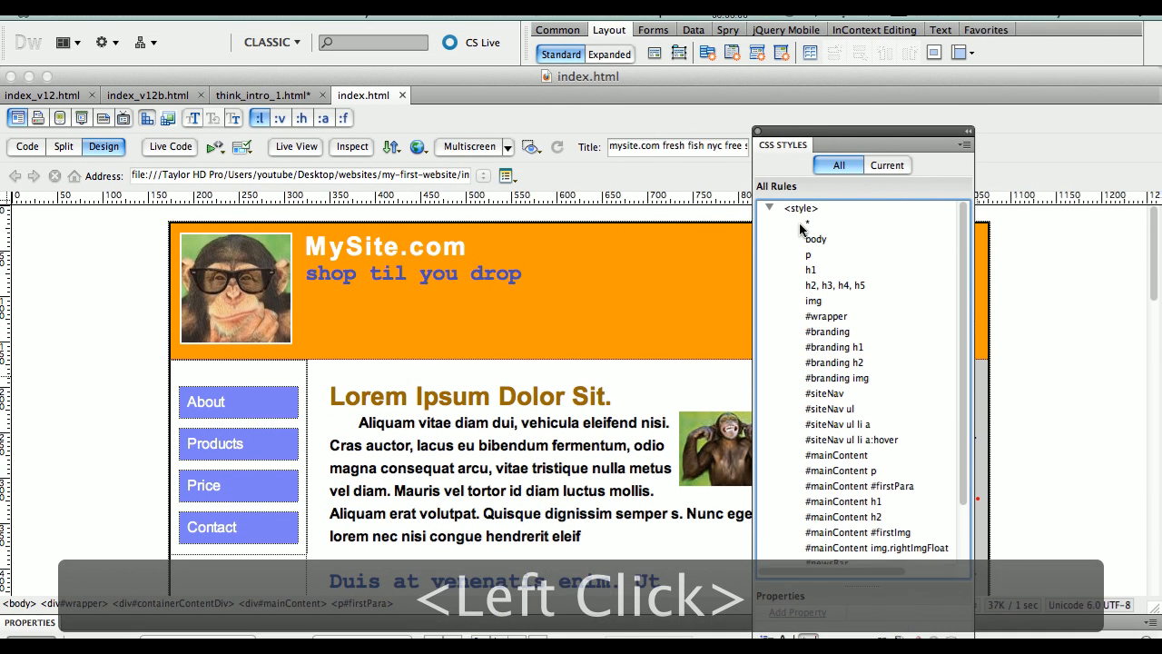
Select all the internal CSS rules from * through #footer
click(805, 224)
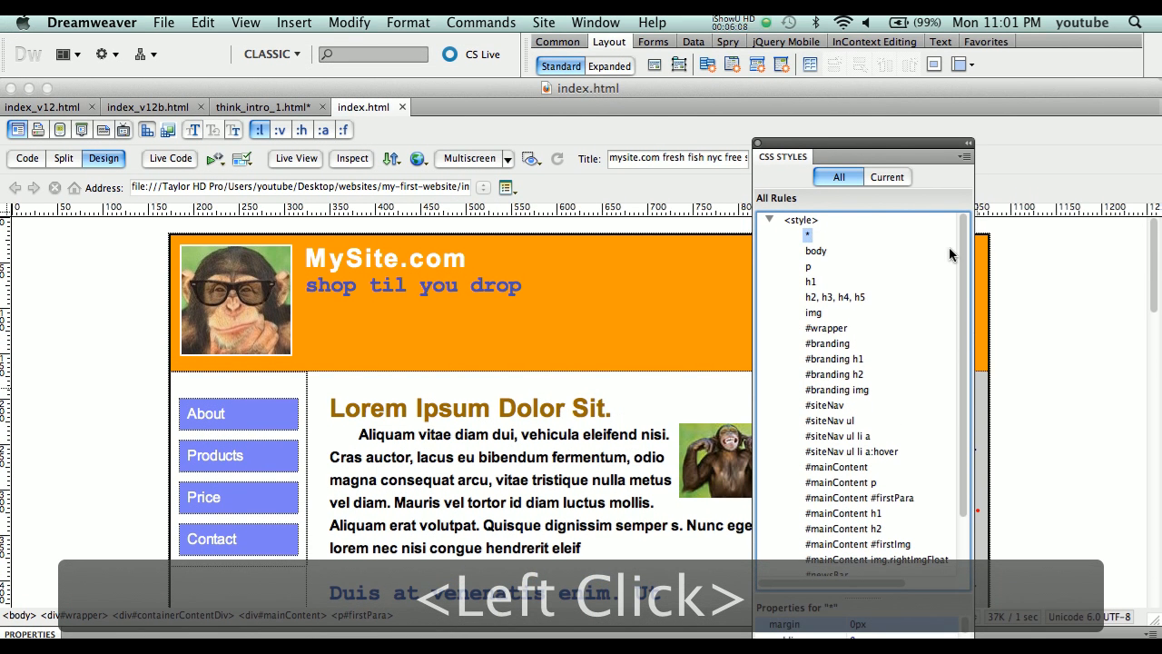
drag(963, 273, 989, 475)
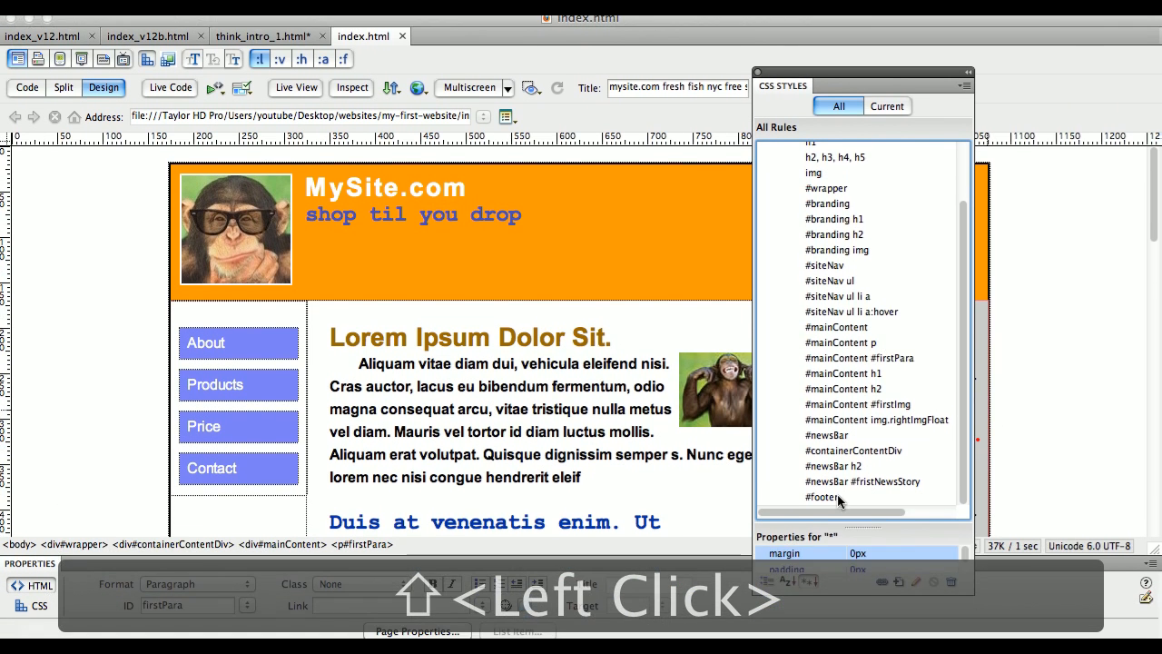
shift+click(837, 497)
click(959, 325)
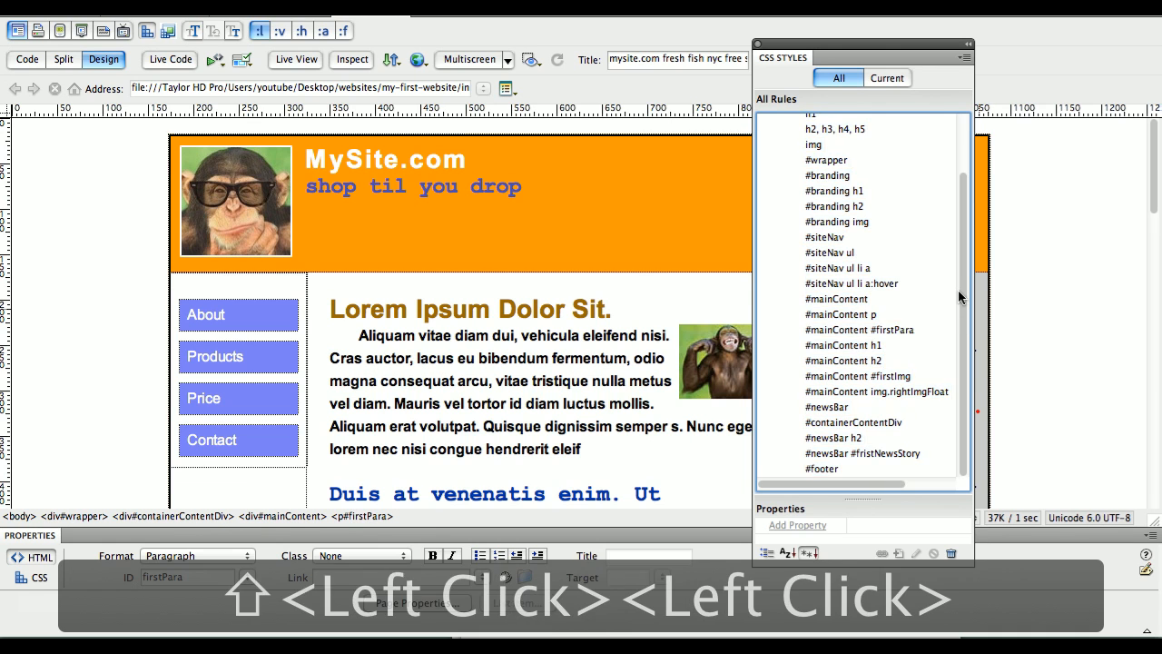
Reselect the whole range of internal CSS rules, beginning with * and ending with #footer
drag(963, 272, 959, 202)
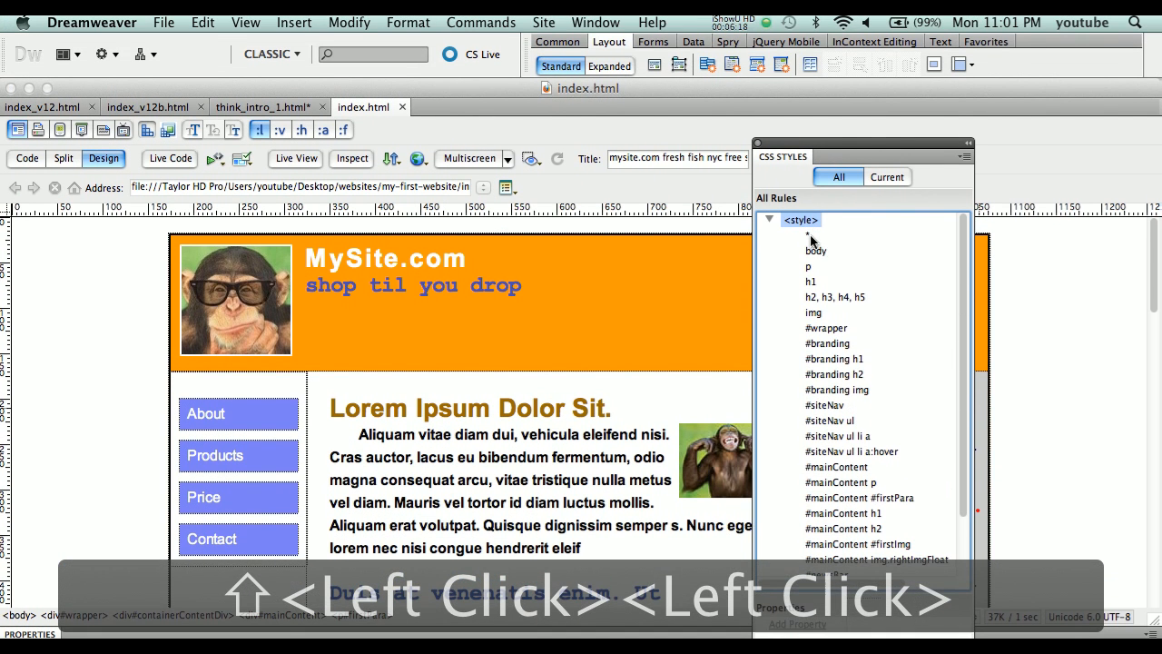
click(810, 191)
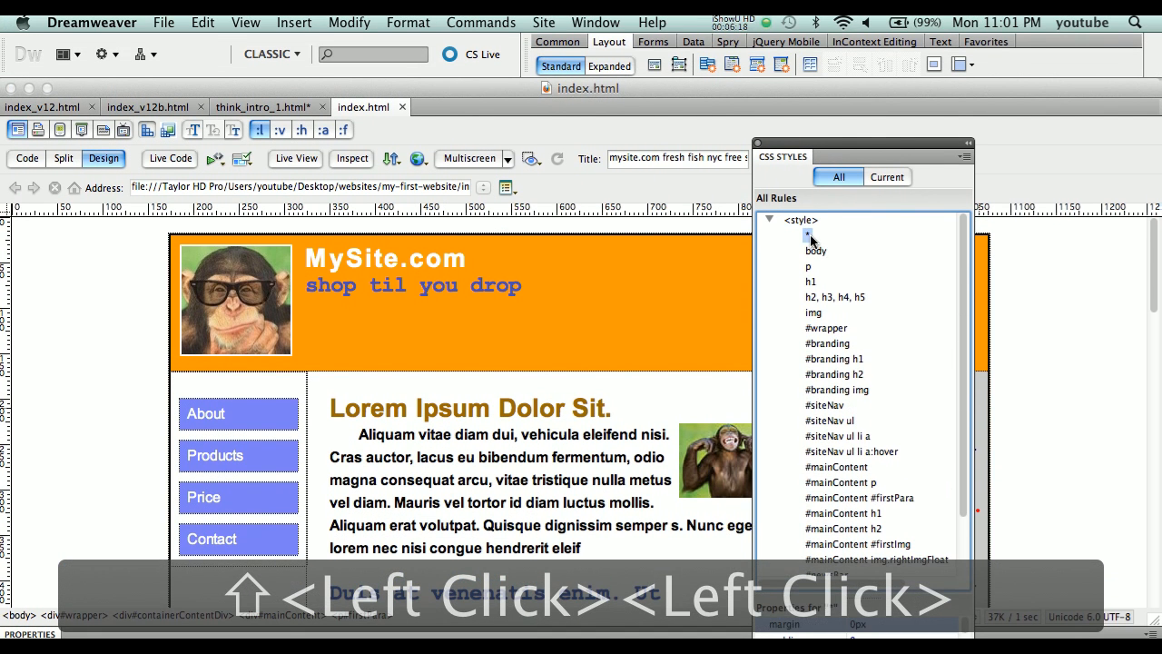
drag(963, 309, 983, 454)
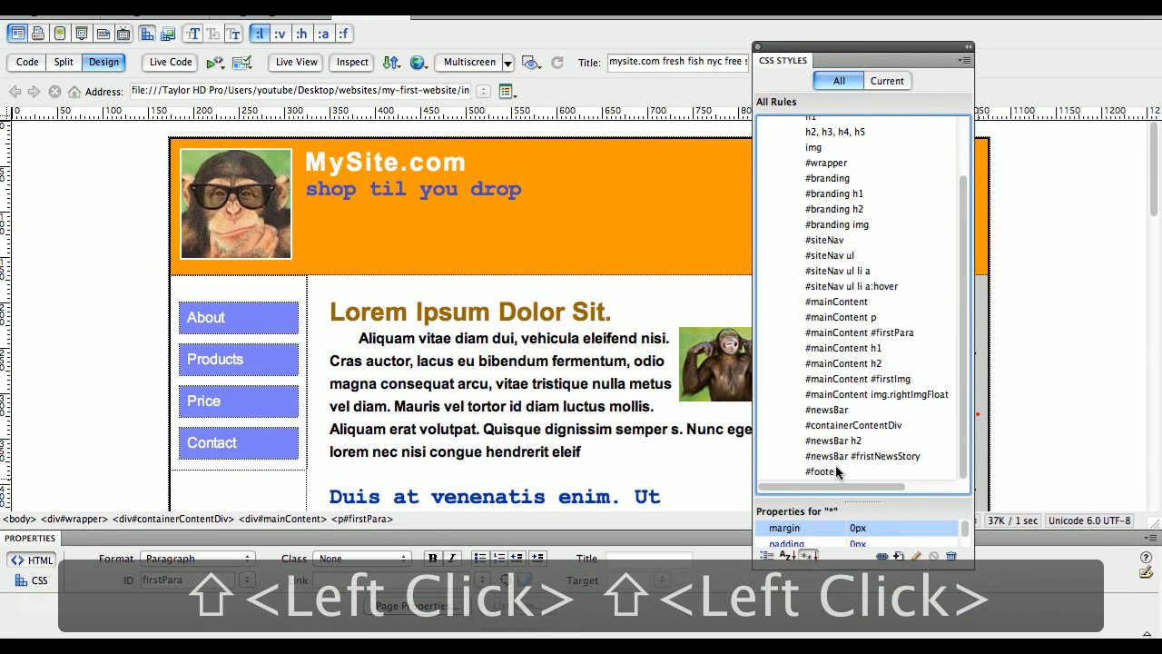
shift+click(836, 560)
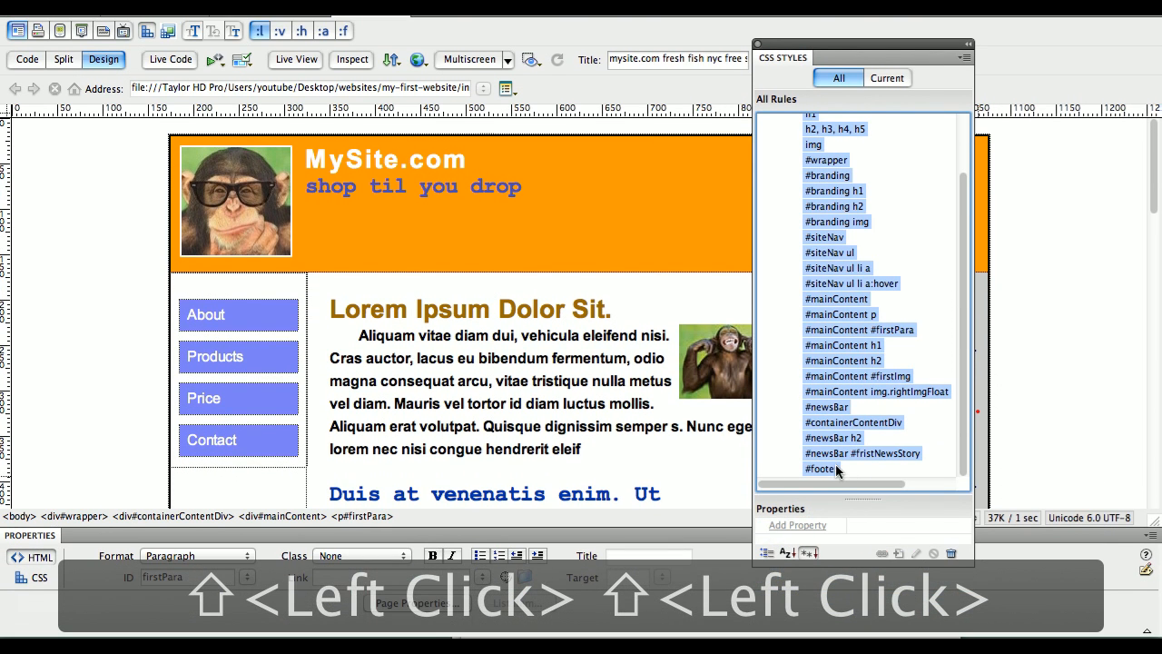
click(962, 235)
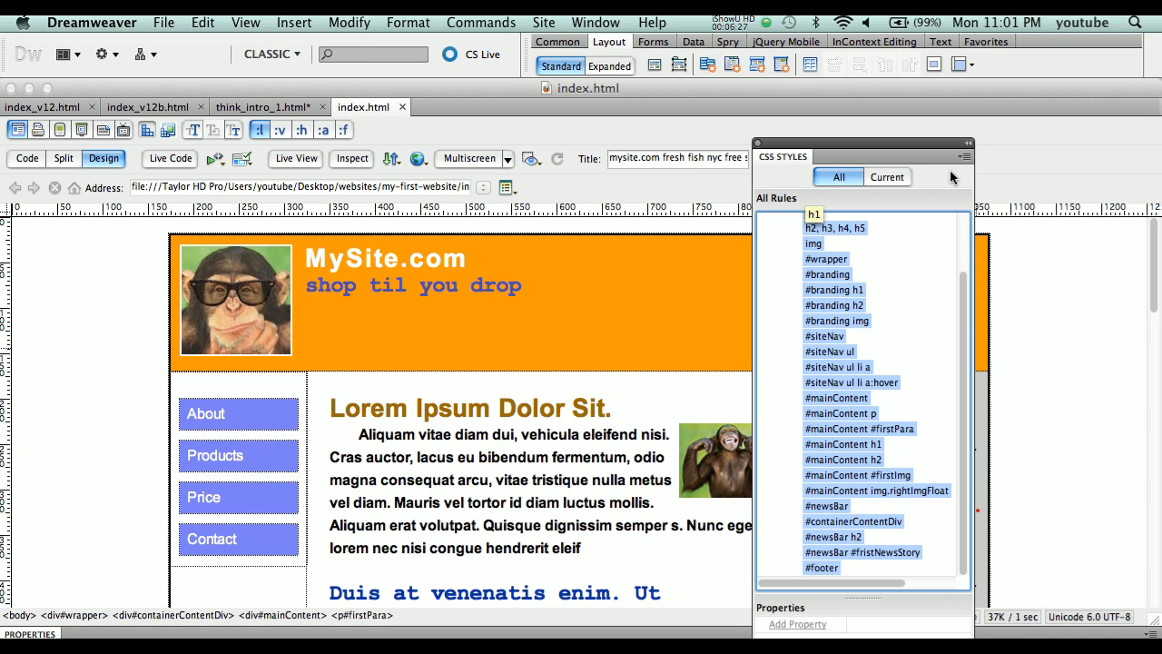
Move the selected CSS rules to a new external style sheet
click(966, 164)
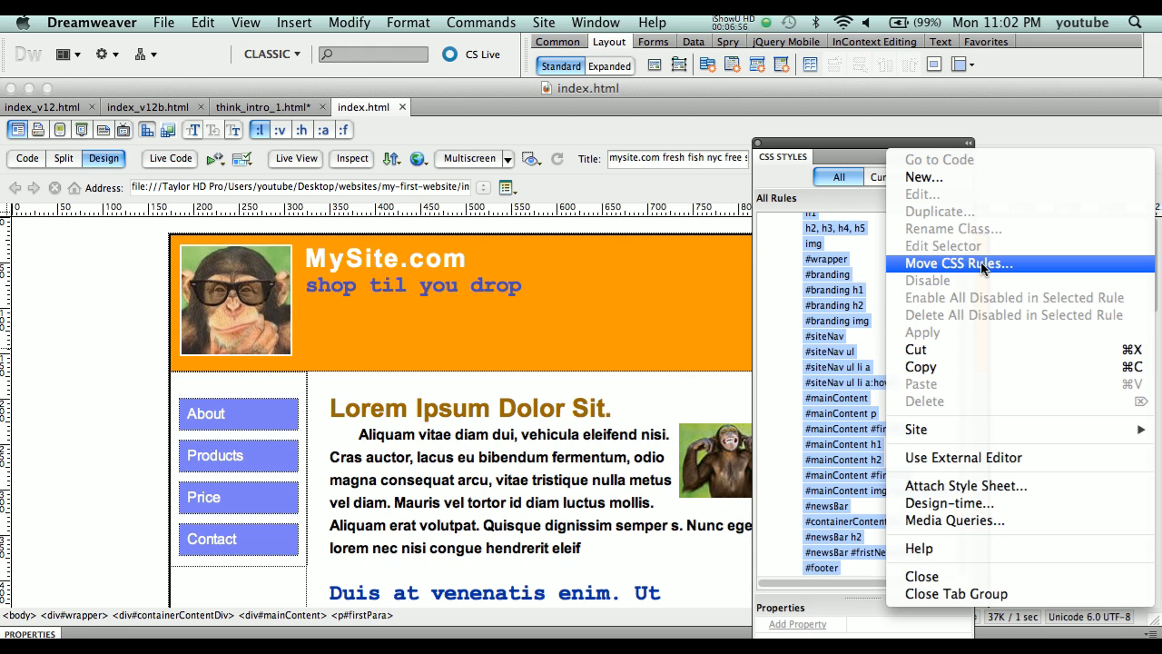
click(959, 263)
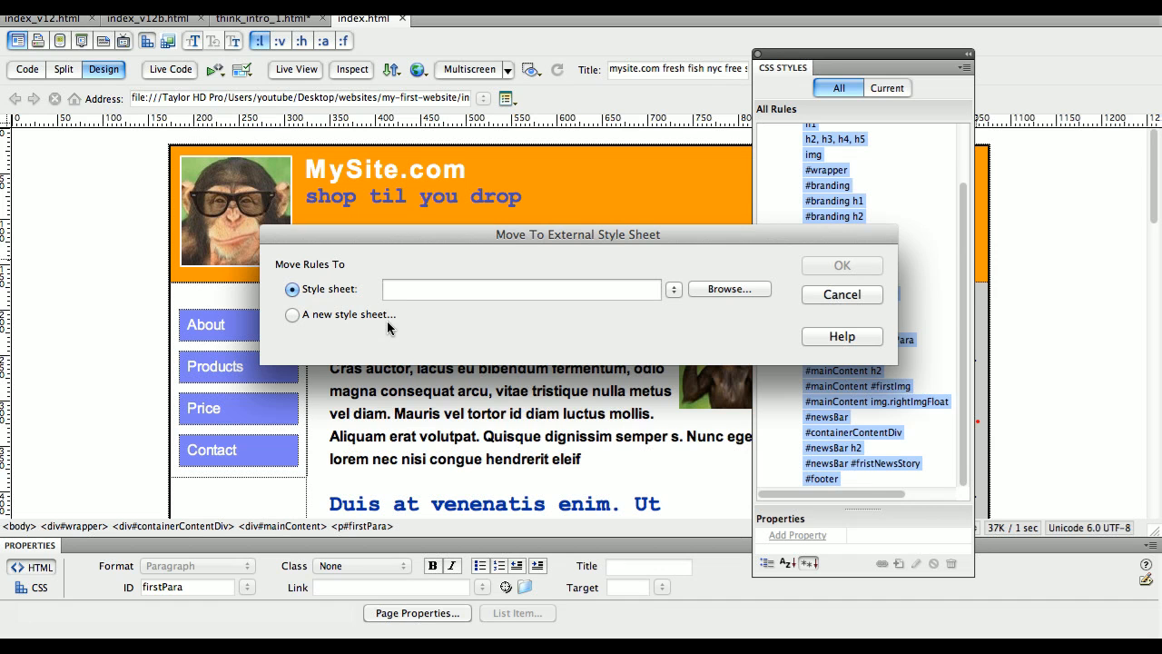
click(292, 315)
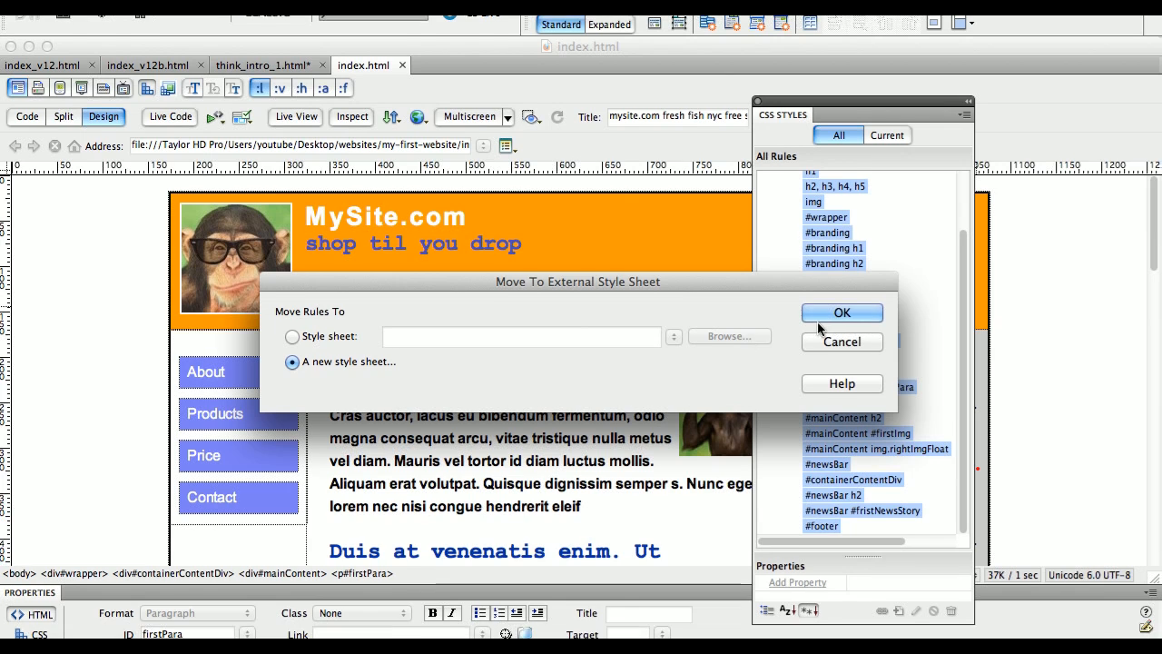
click(827, 329)
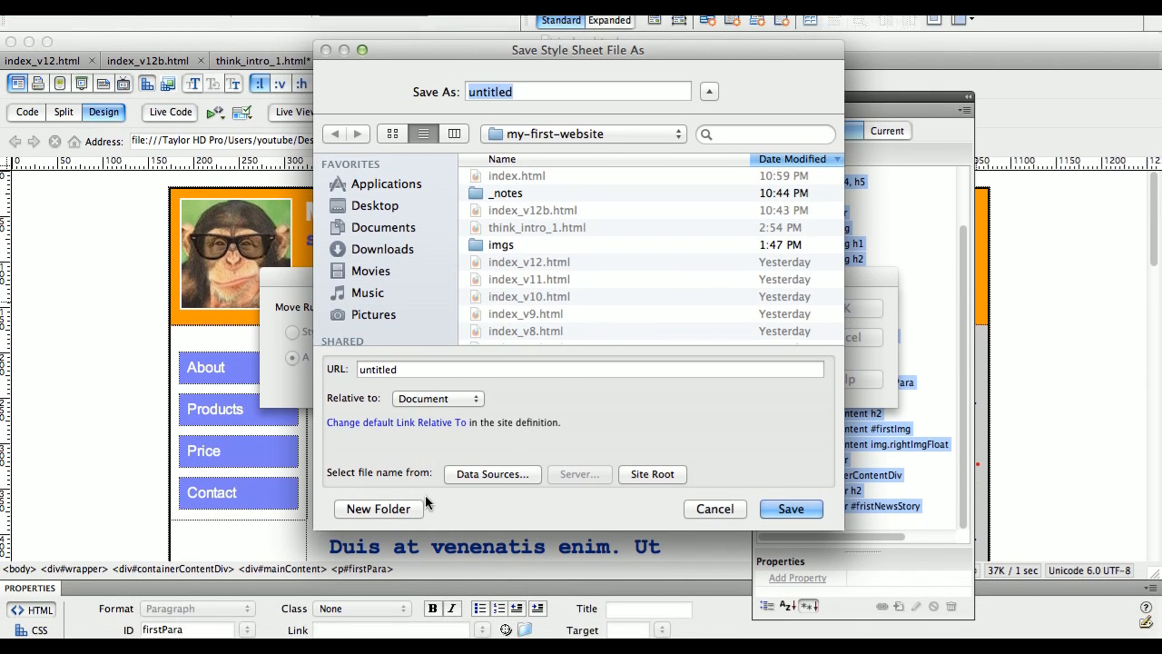
Create a folder named css inside my-first-website for the style sheet
click(406, 541)
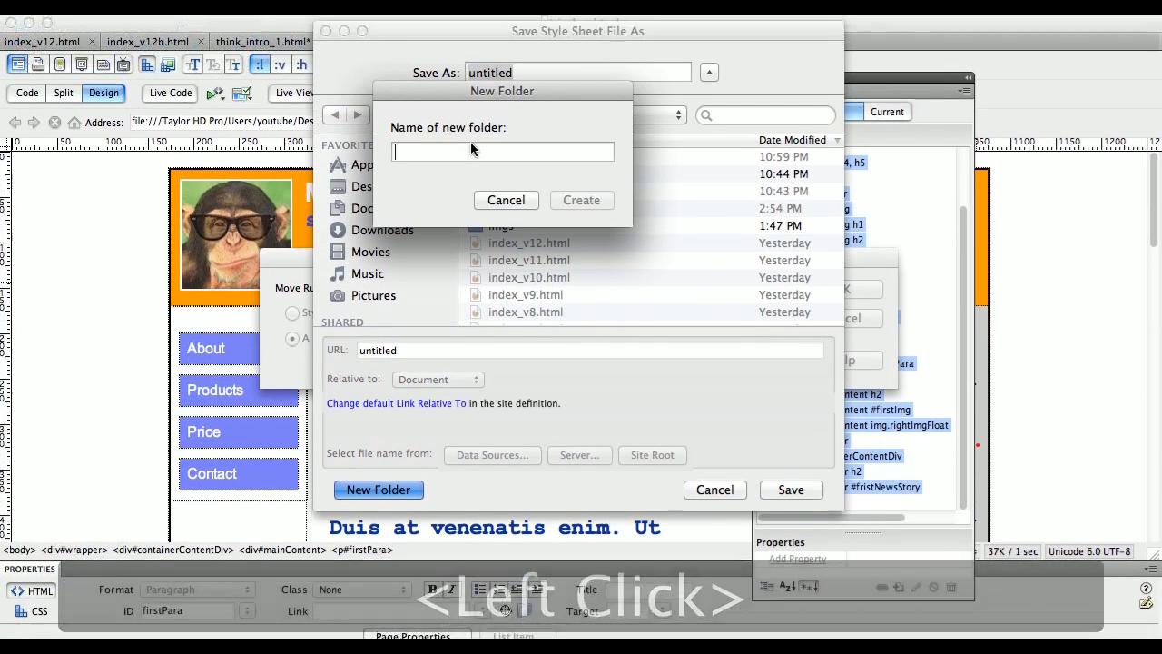
text(css)
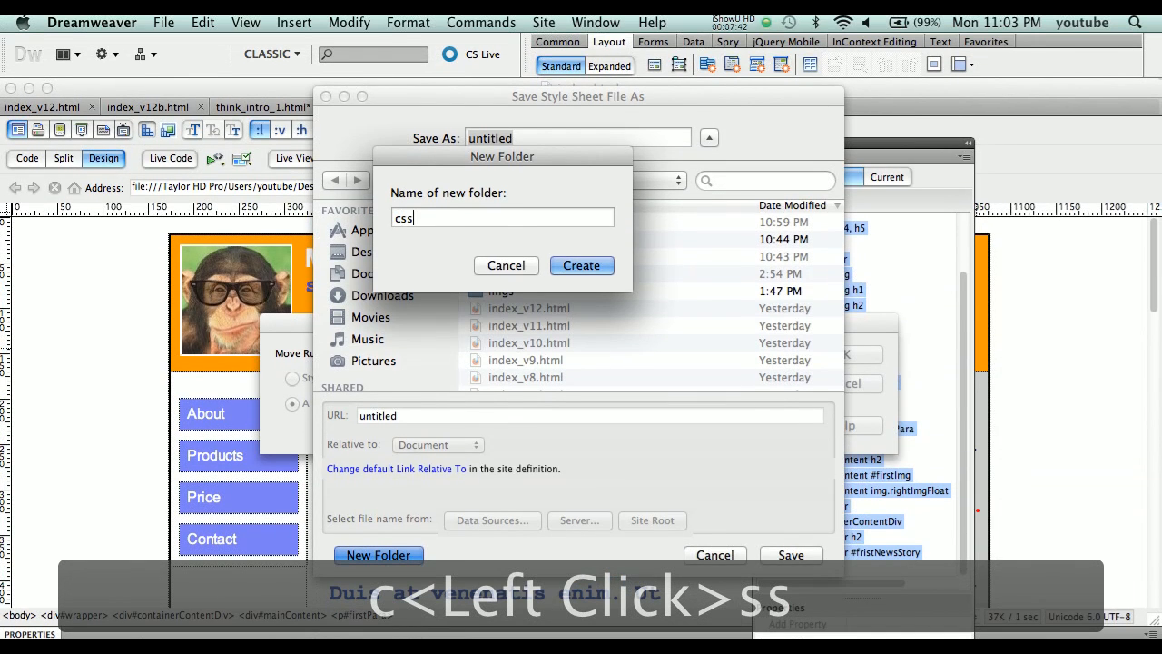
click(581, 265)
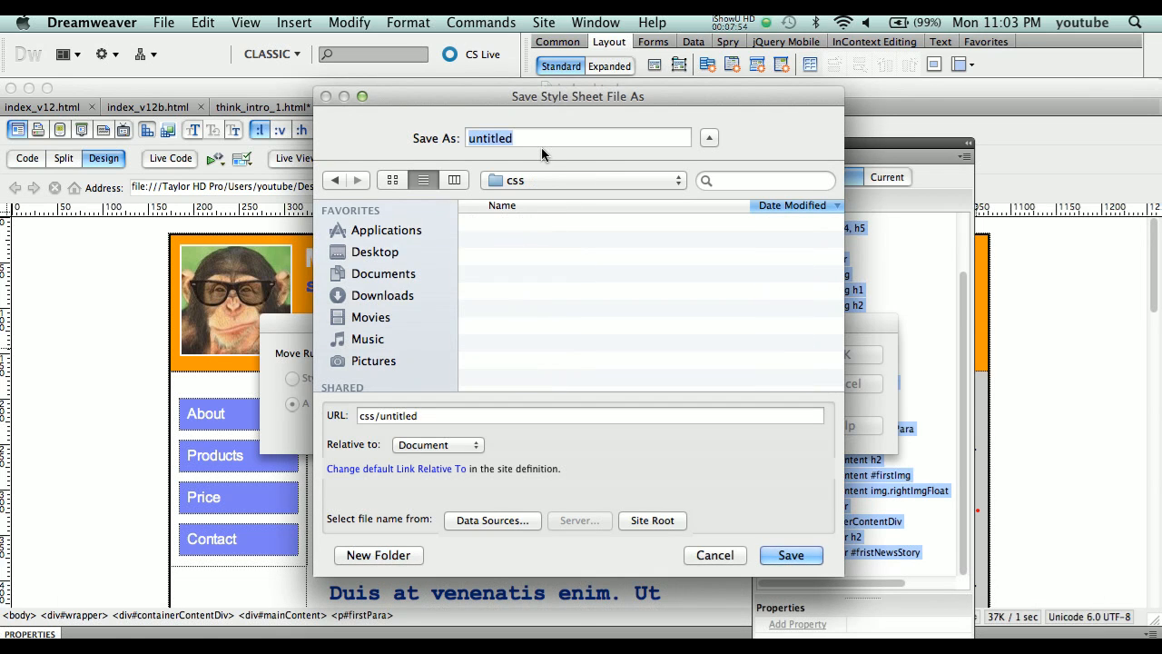
Save the new style sheet as main.css in the css folder and save index.html
text(main.css)
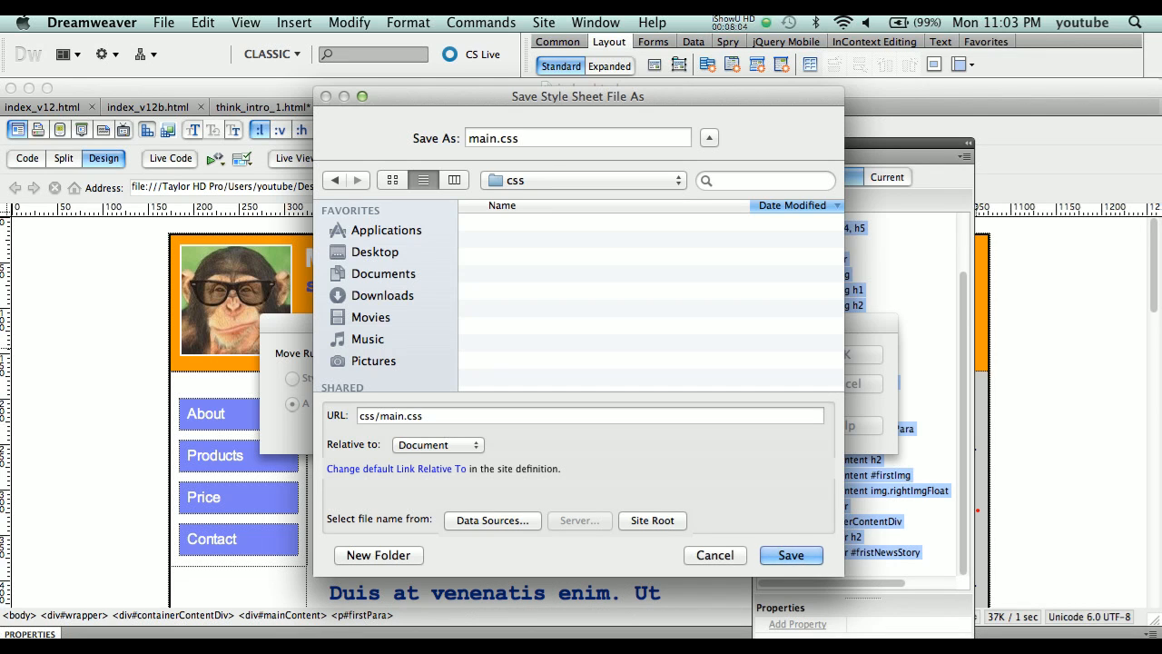
click(806, 557)
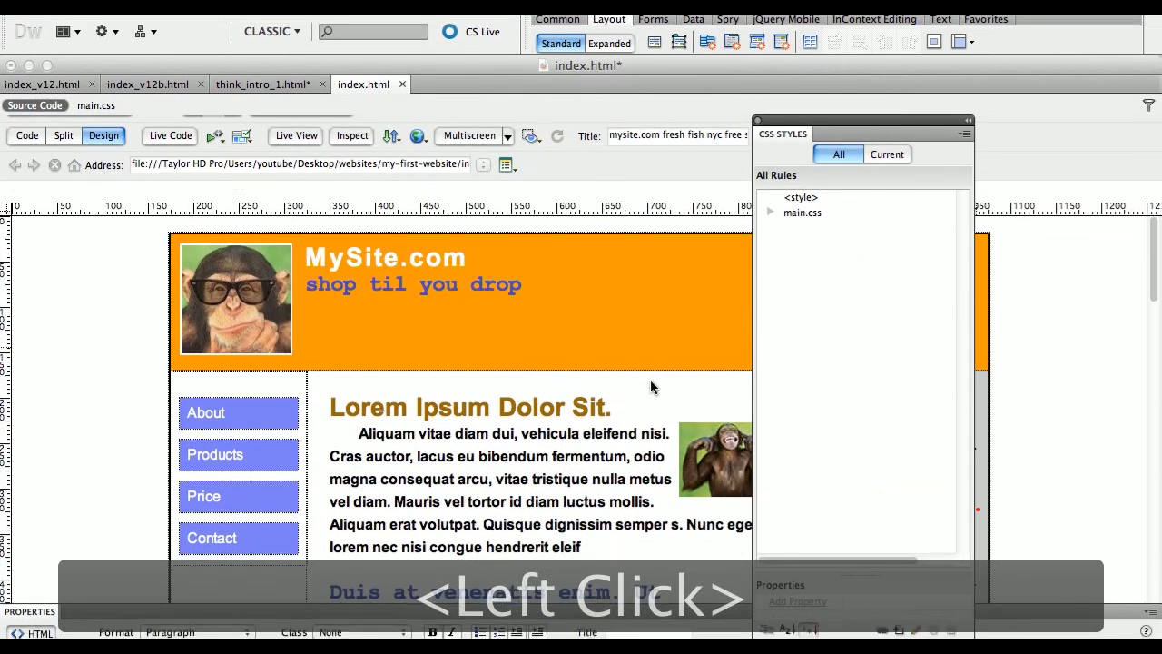
key(super+s)
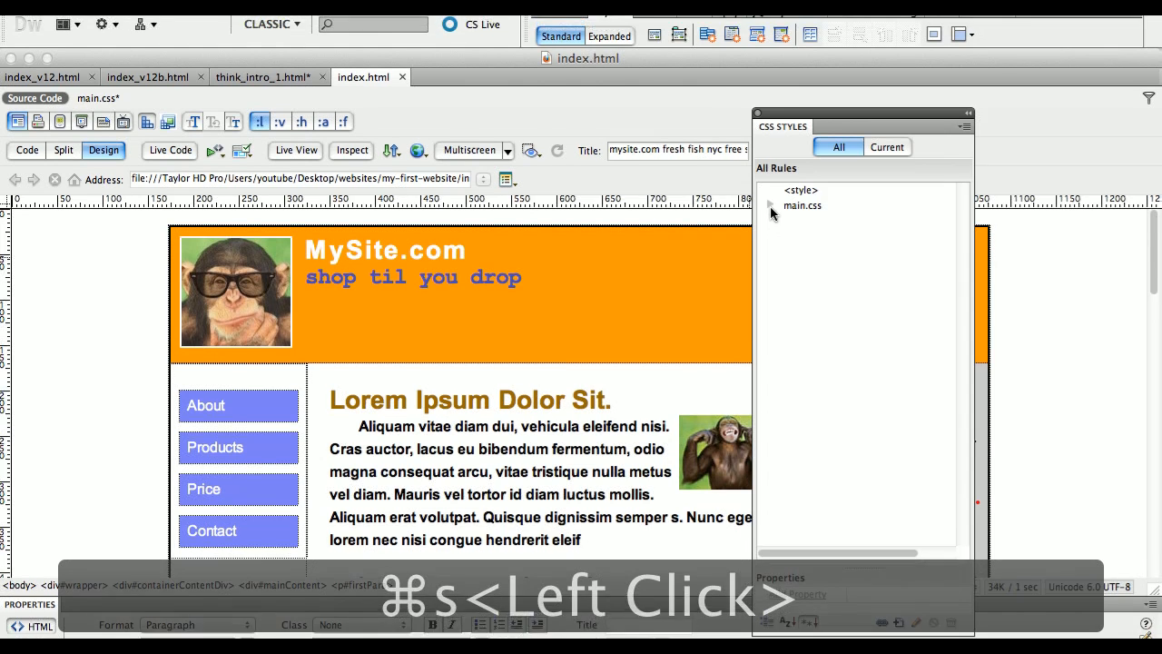
Expand the main.css rules and examine the css/main.css link tag in the head of index.html's source code
click(770, 182)
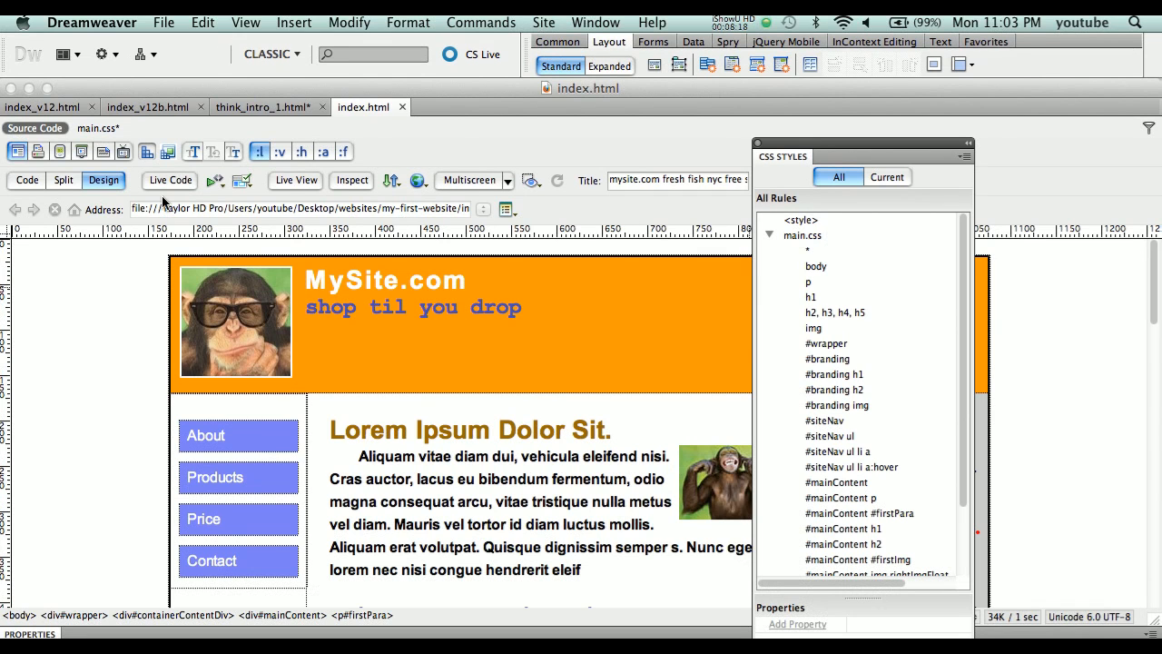
click(33, 182)
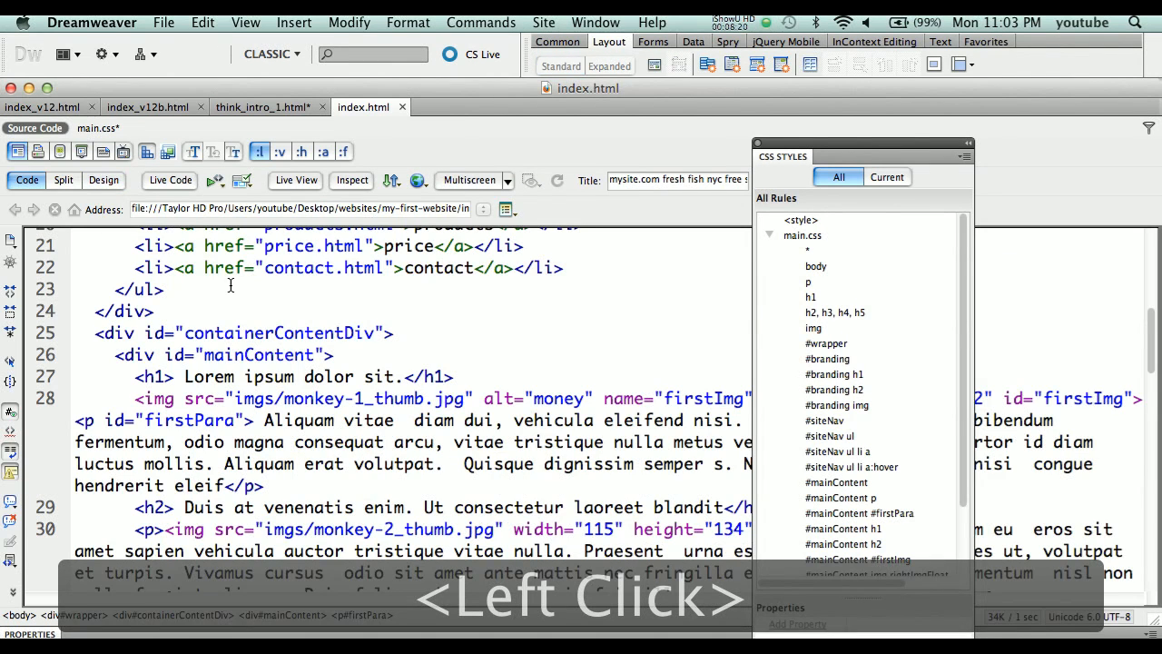
scroll(232, 287, up, 2)
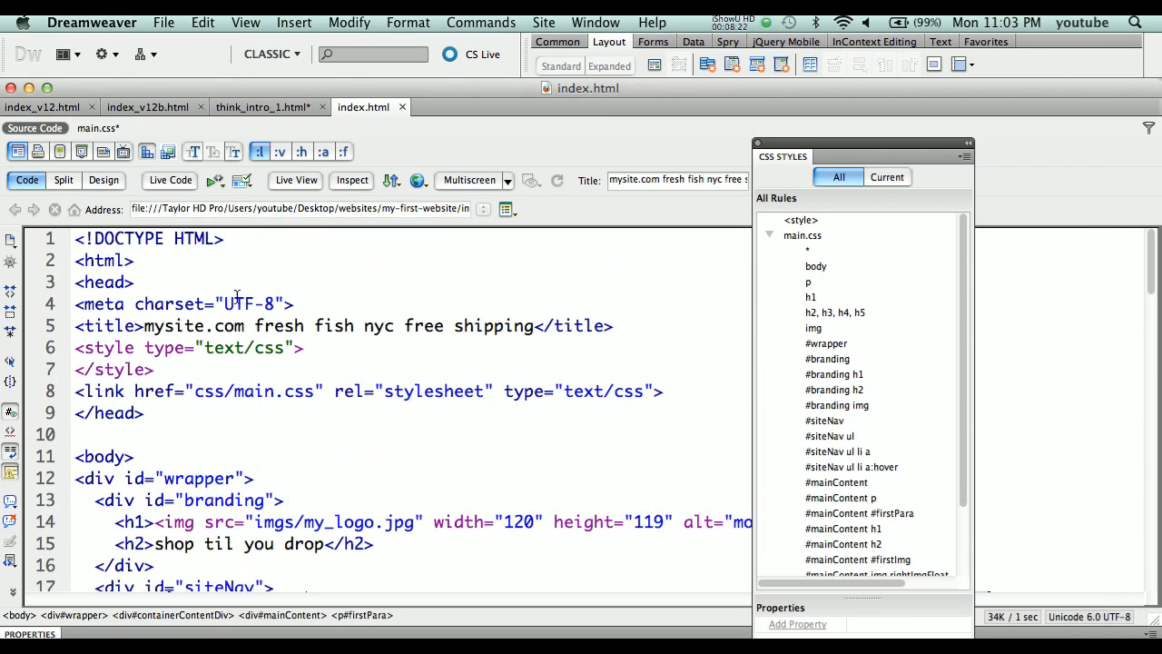
drag(177, 385, 542, 400)
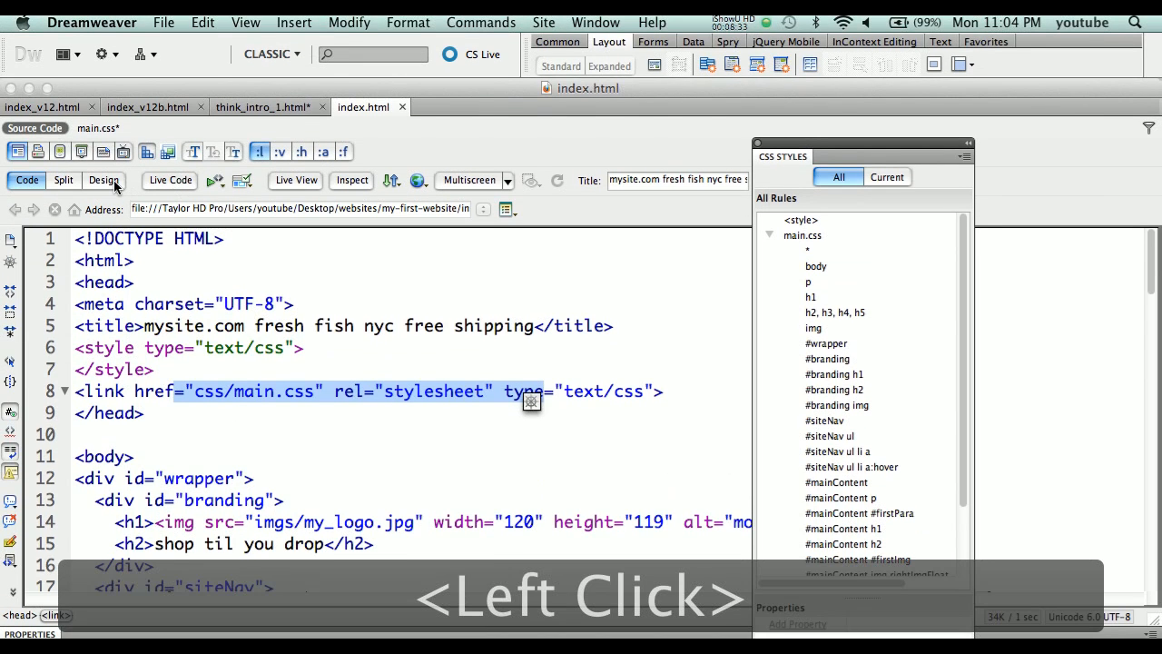
Check the page in Design view and compare the code of main.css with the page's source code
click(112, 116)
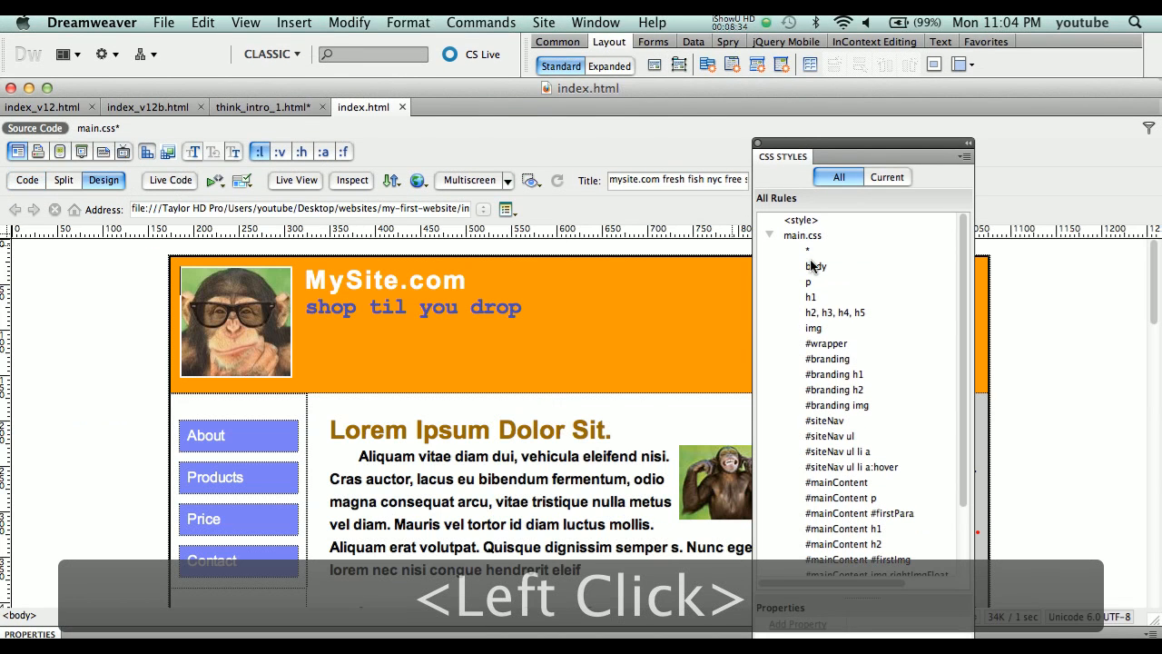
click(658, 348)
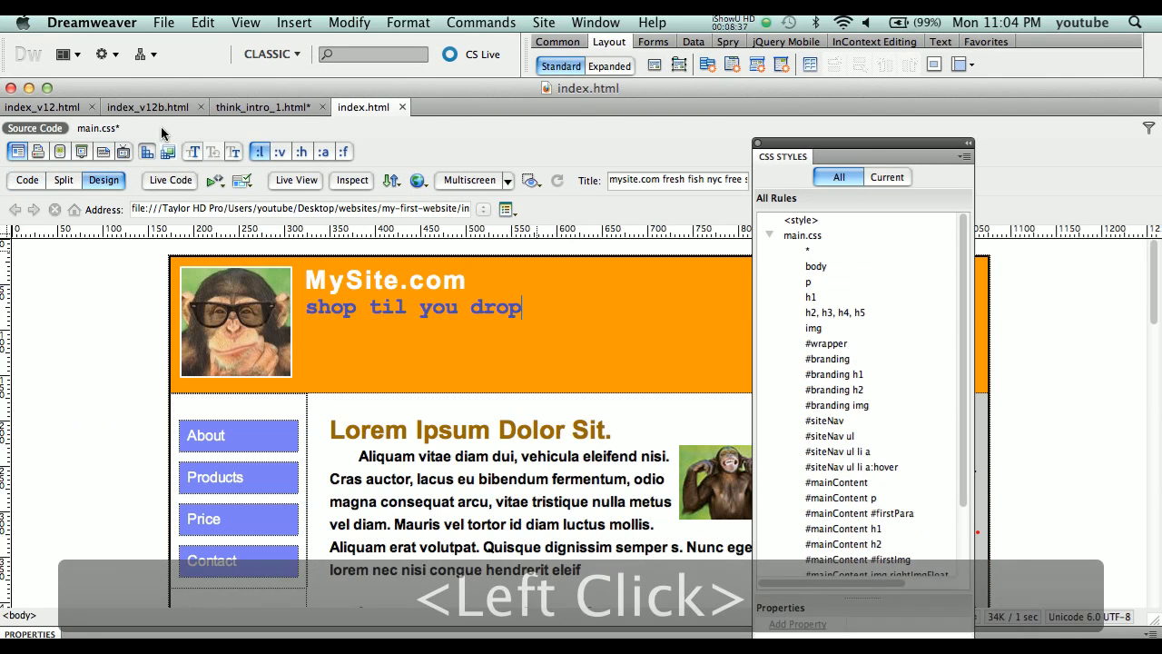
click(94, 129)
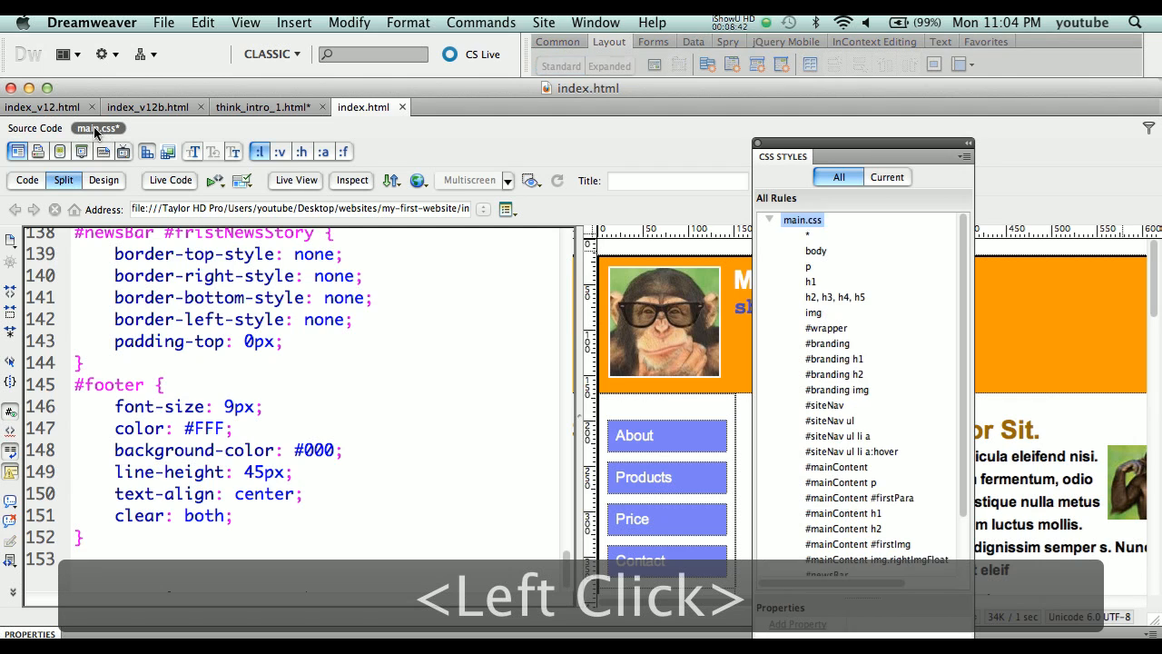
click(37, 128)
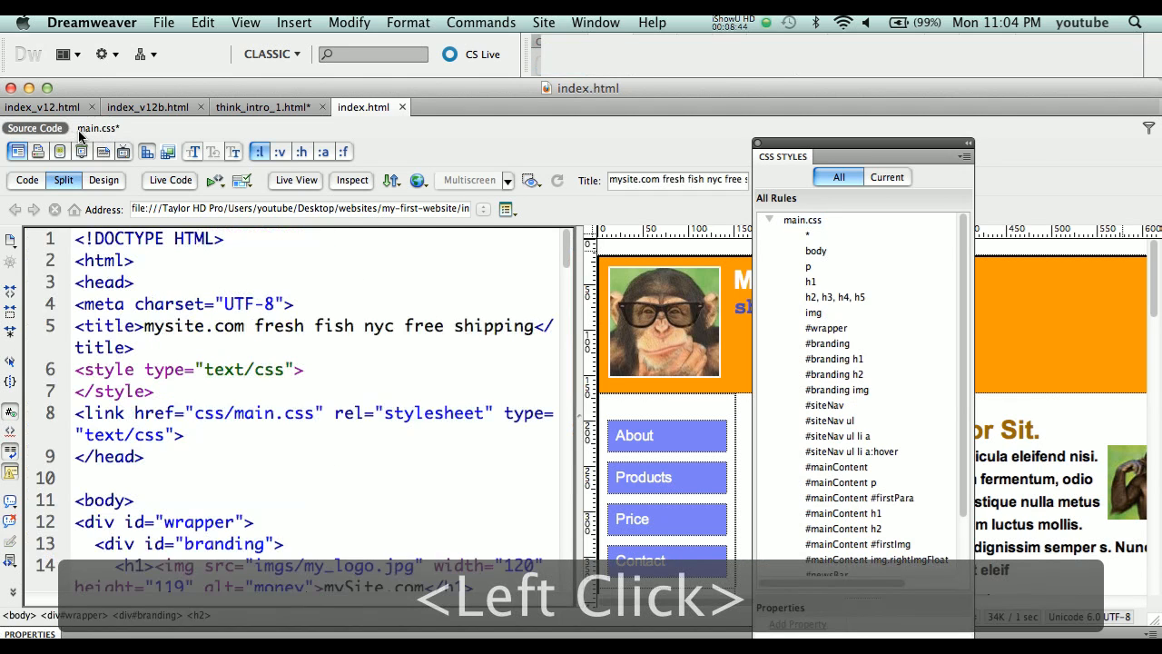
Save all open files, including main.css, and return index.html to Design view
click(159, 22)
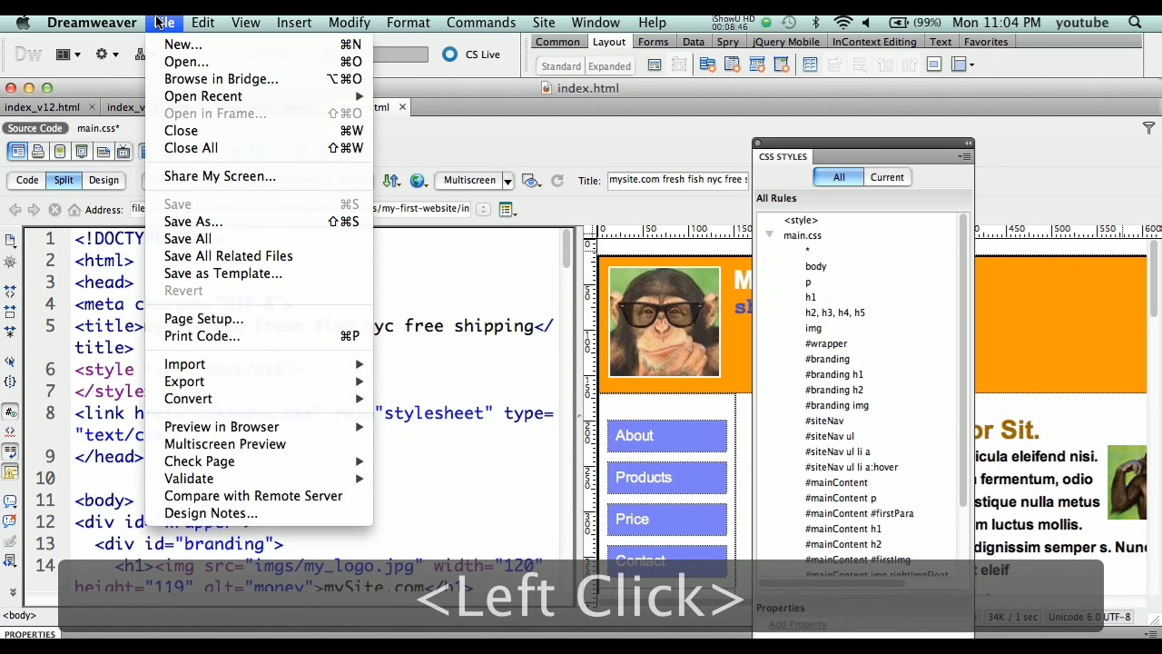
click(229, 247)
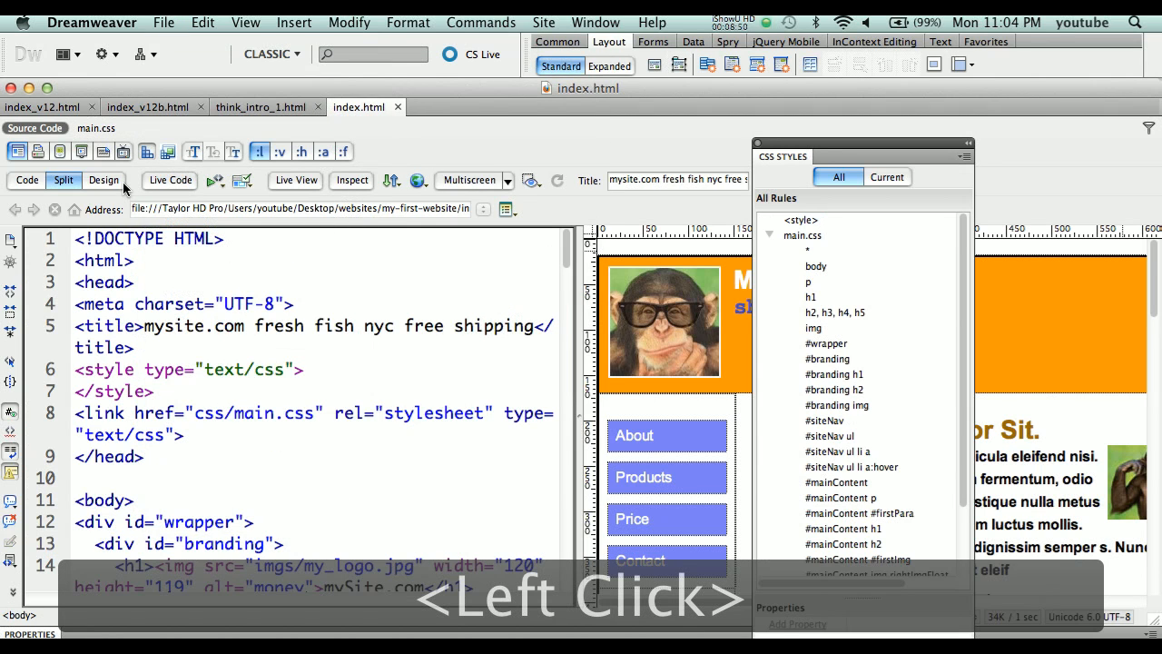
click(104, 180)
click(403, 343)
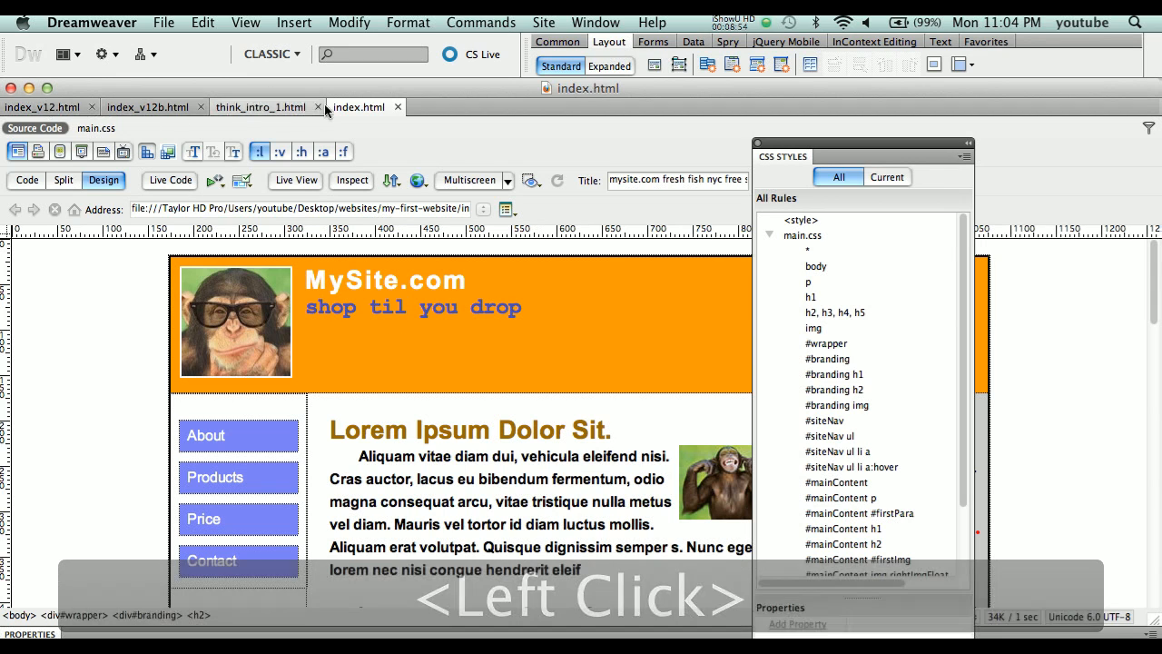
click(535, 334)
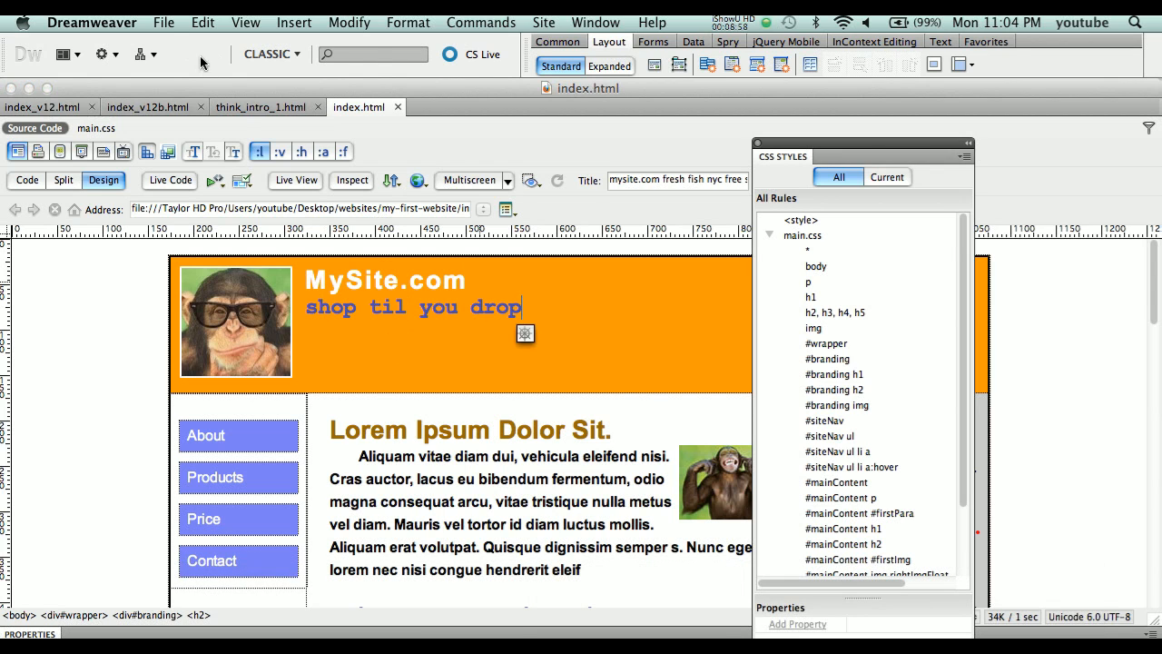
Preview index.html in Firefox, updating its copy on the testing server without putting the dependent files
click(163, 22)
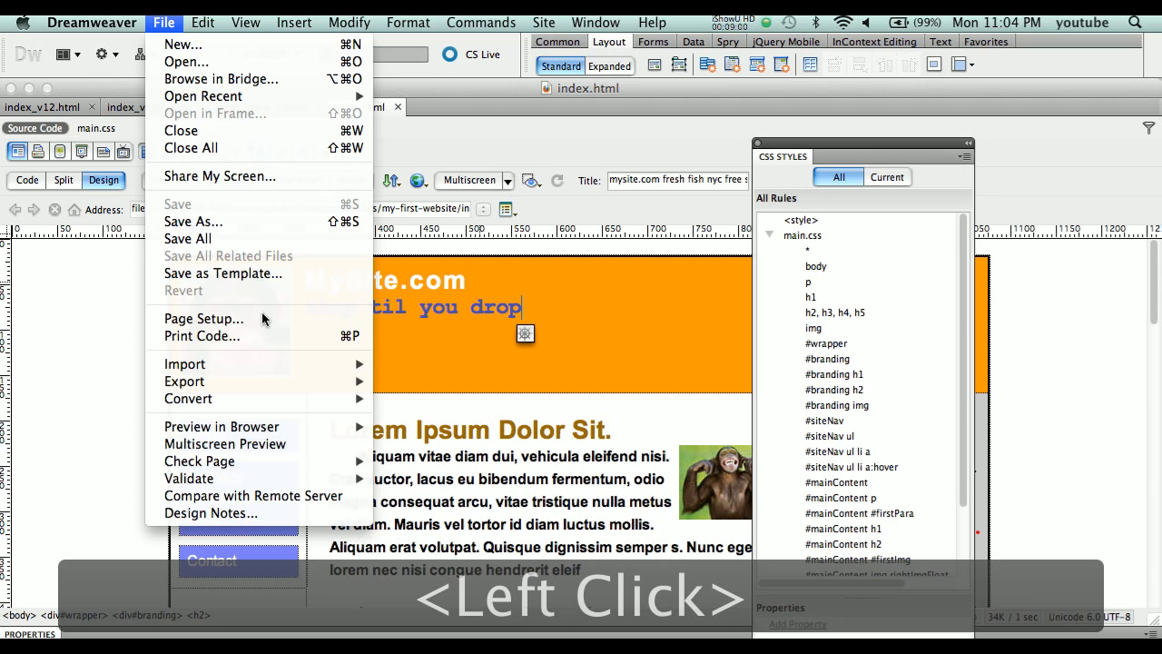
mouse_move(293, 426)
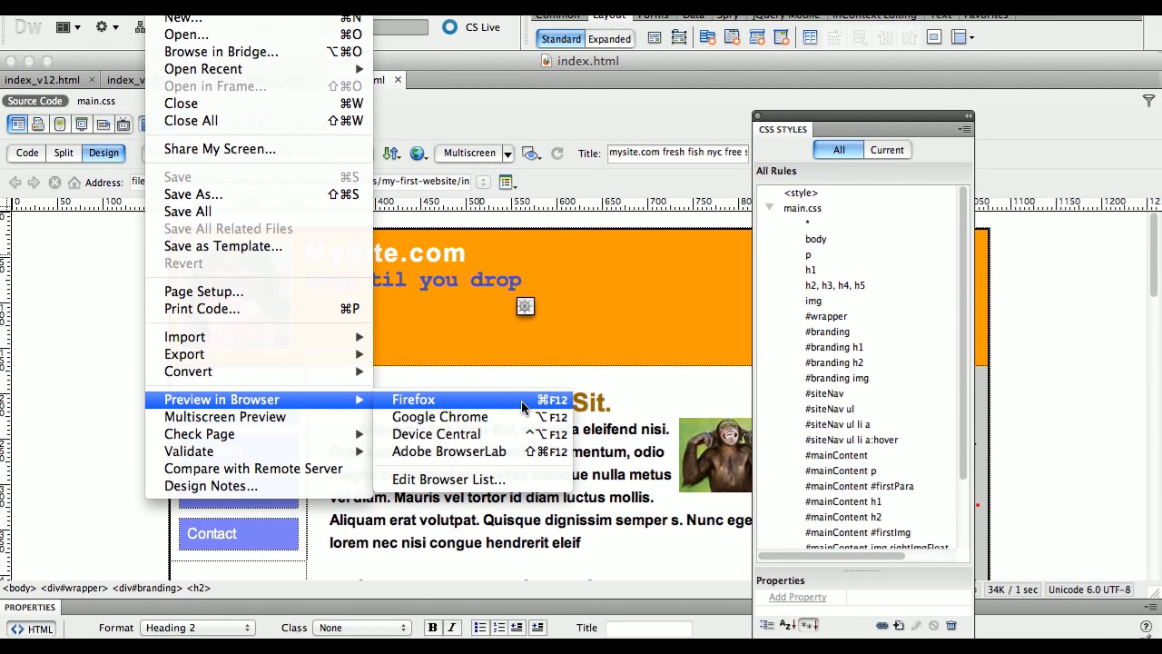
click(524, 431)
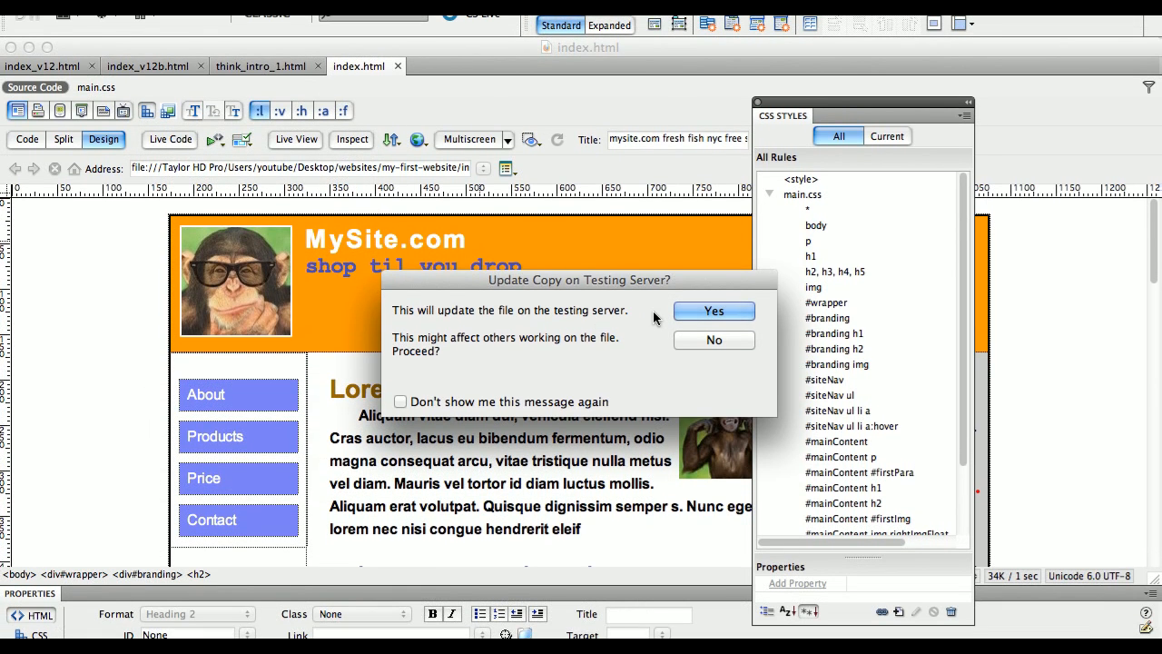
click(692, 314)
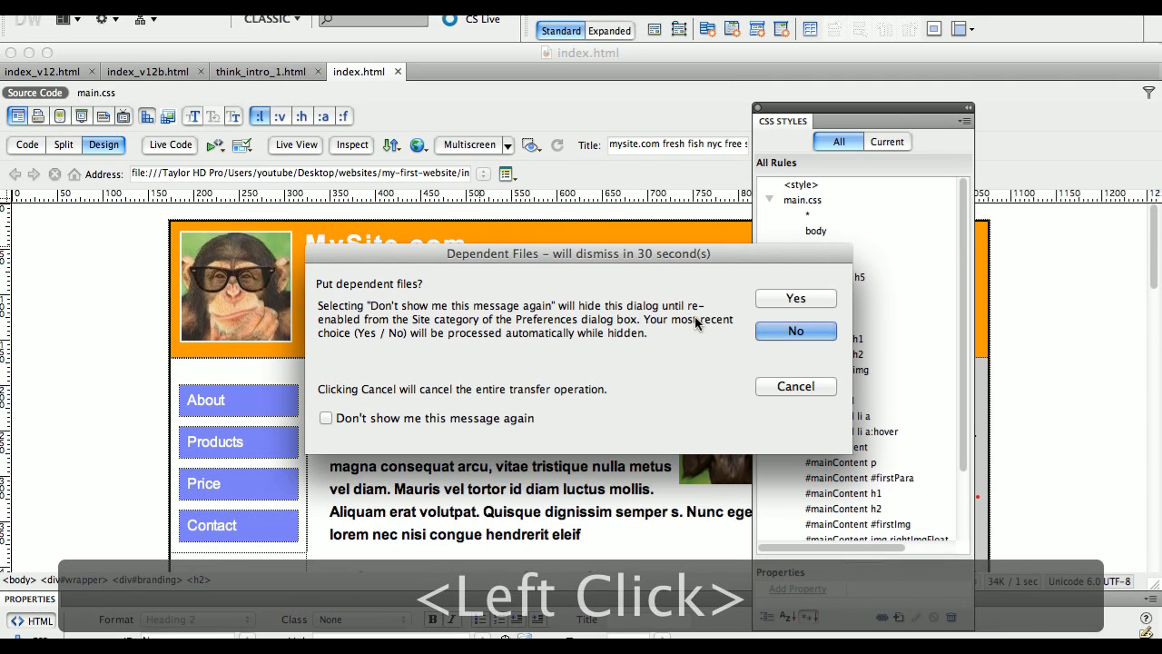
click(796, 334)
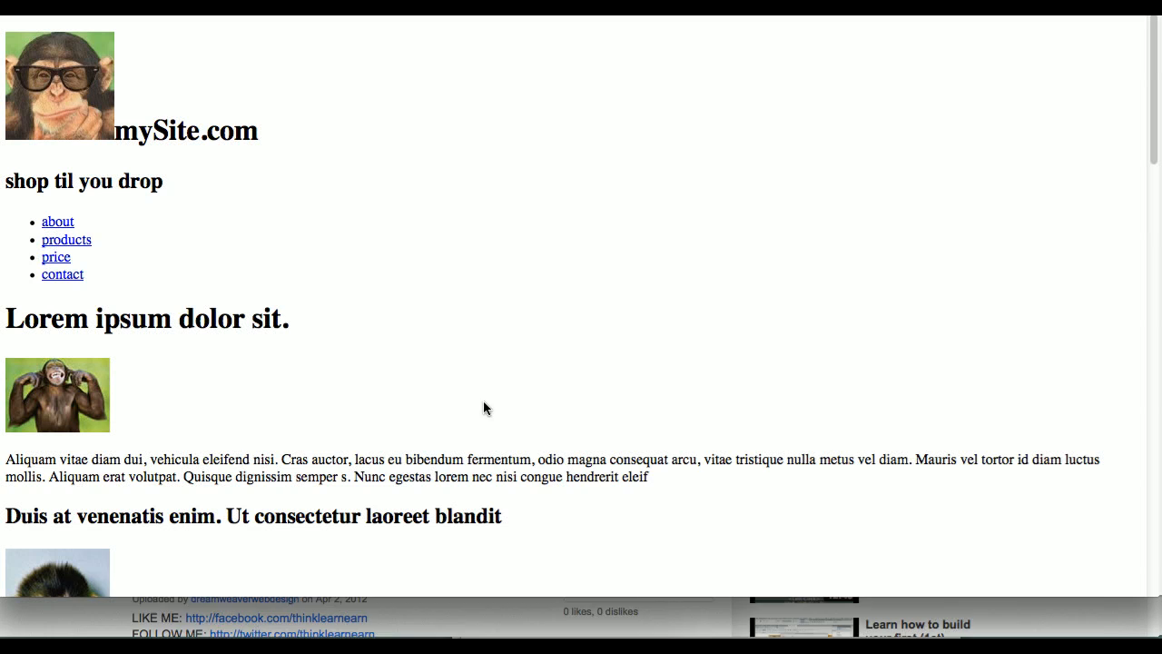
Switch to Dreamweaver and put index.html on the remote server together with its dependent files
key(super+Tab)
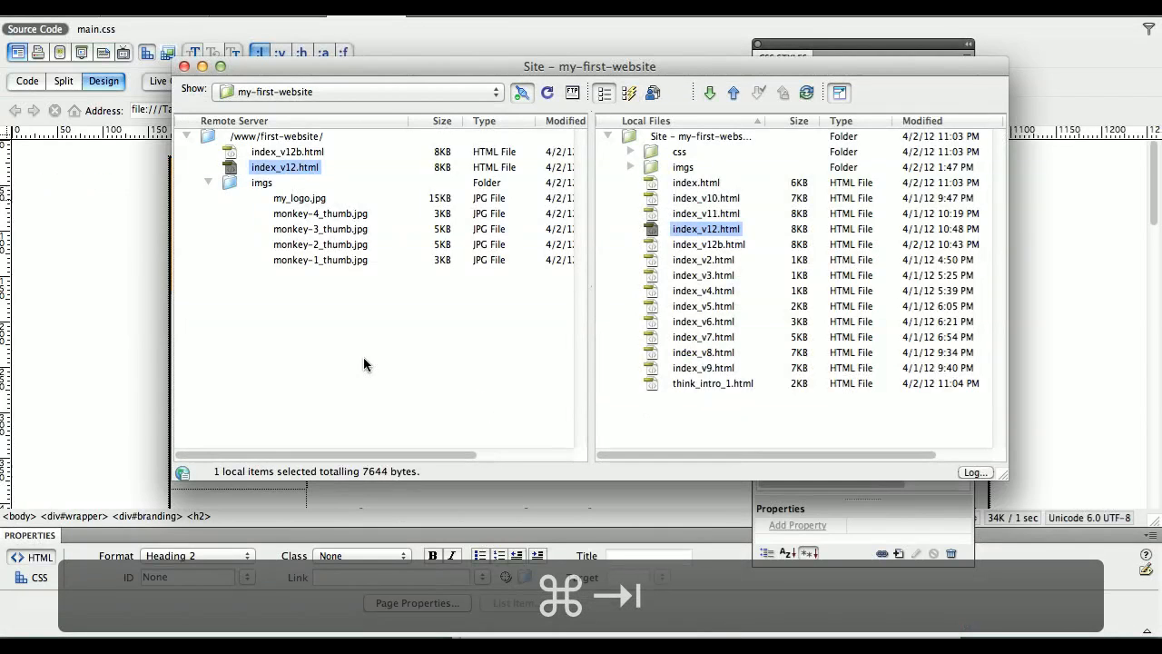
click(128, 337)
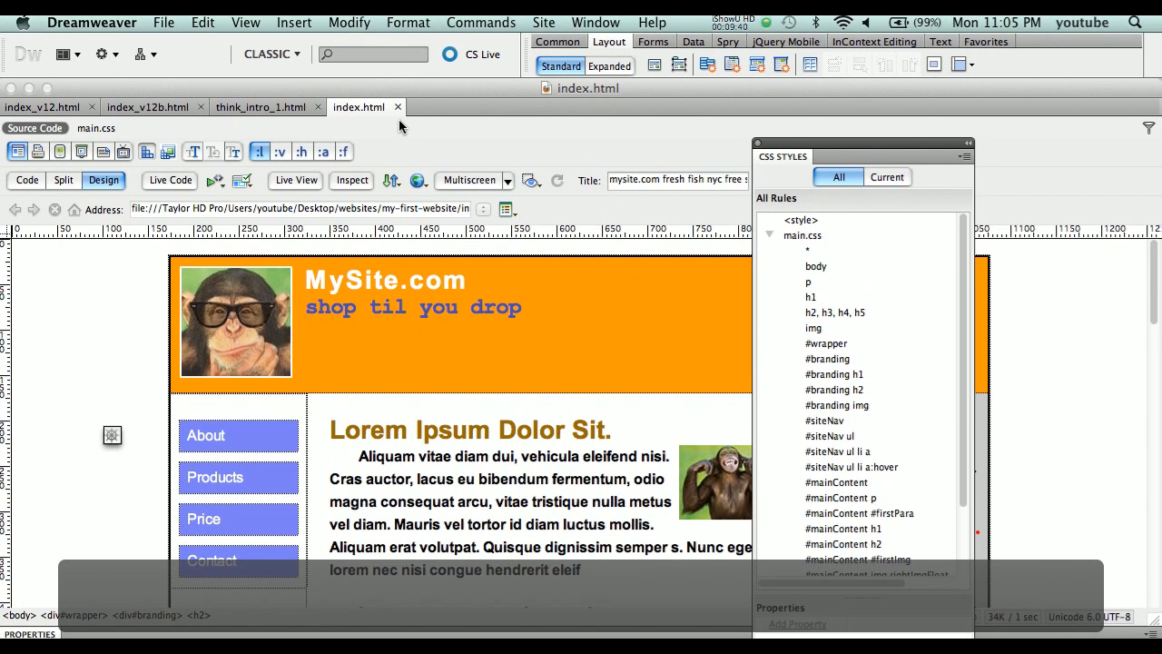
click(394, 184)
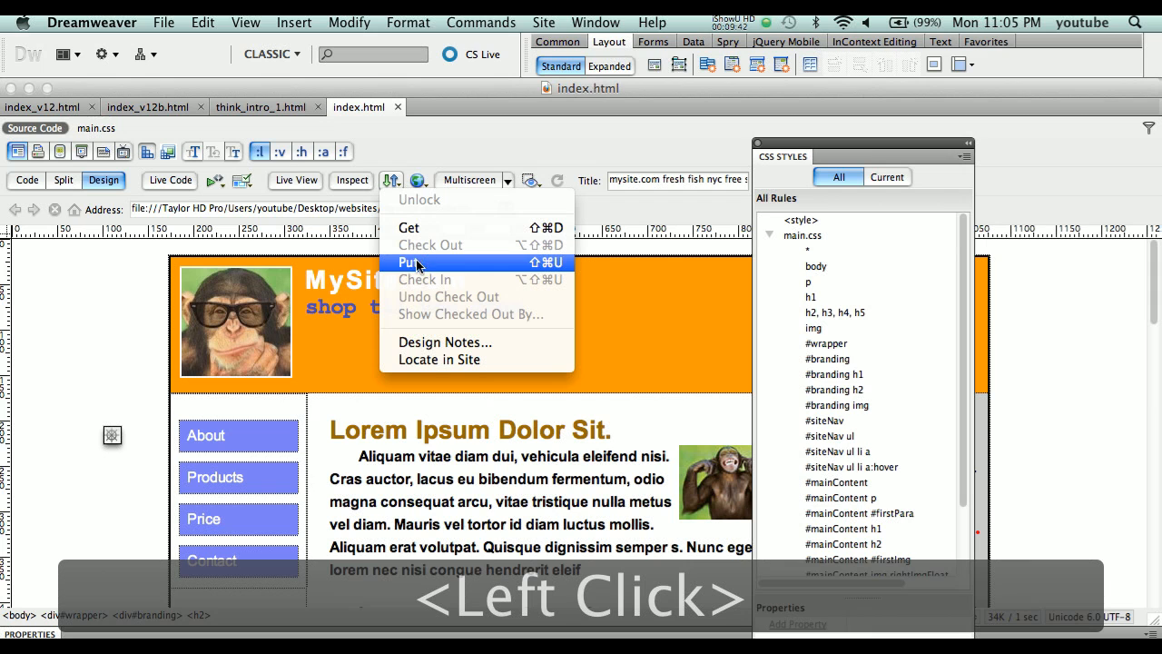
click(418, 263)
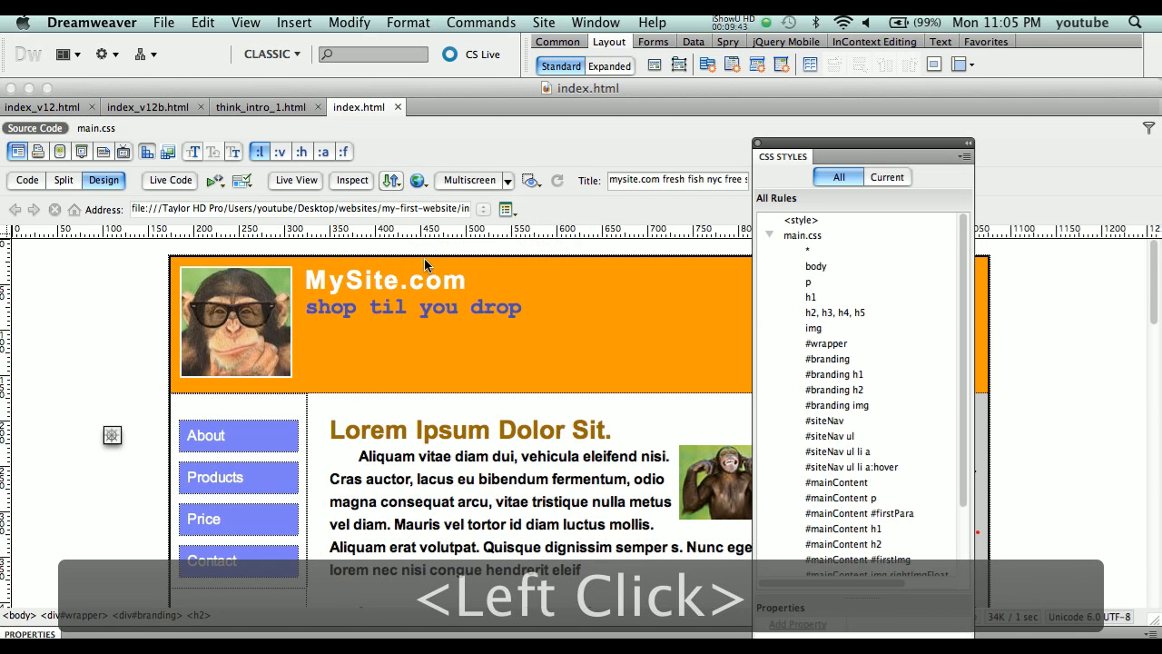
click(805, 336)
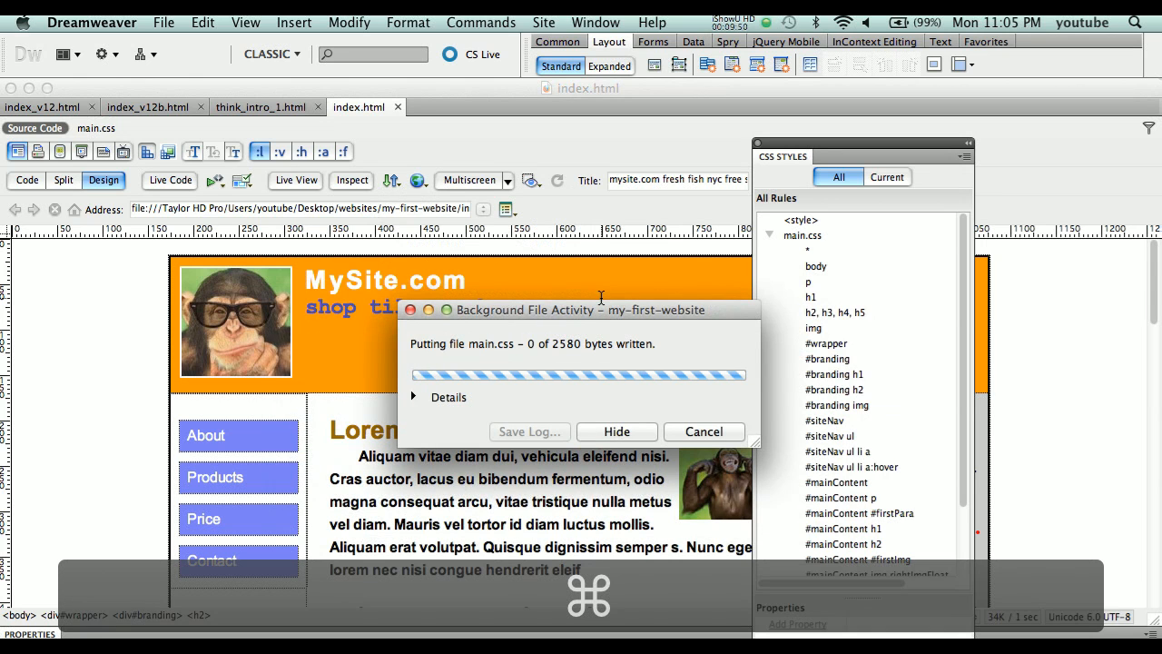
Reload index.html in Firefox and follow the About link in the site navigation
key(super+Tab)
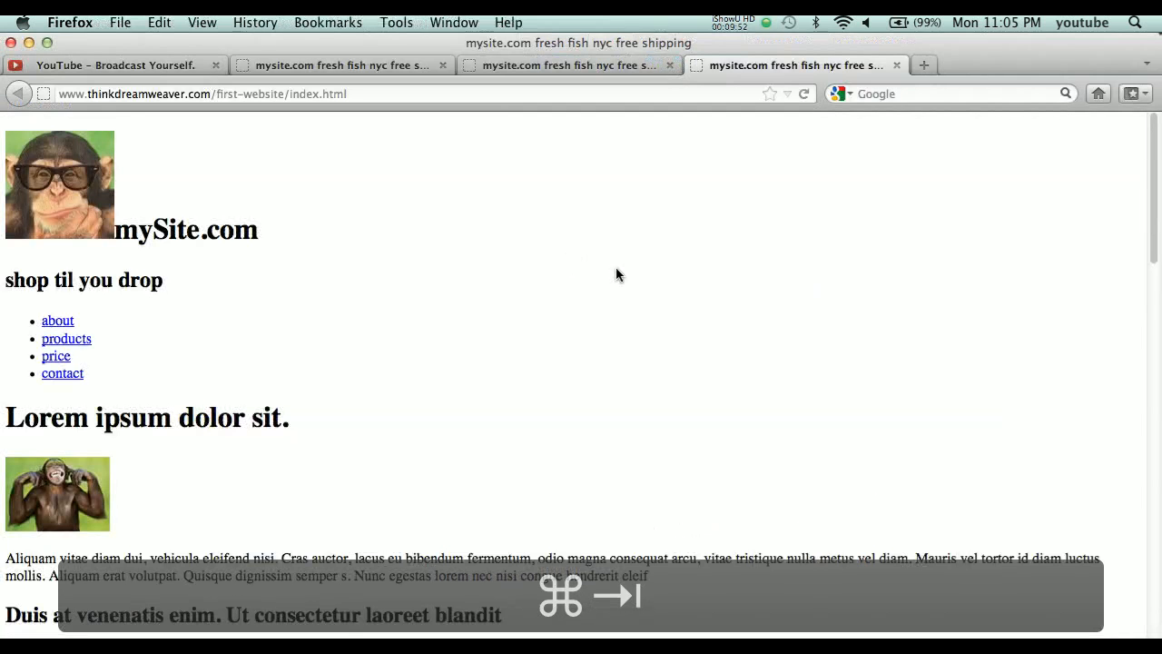
click(474, 95)
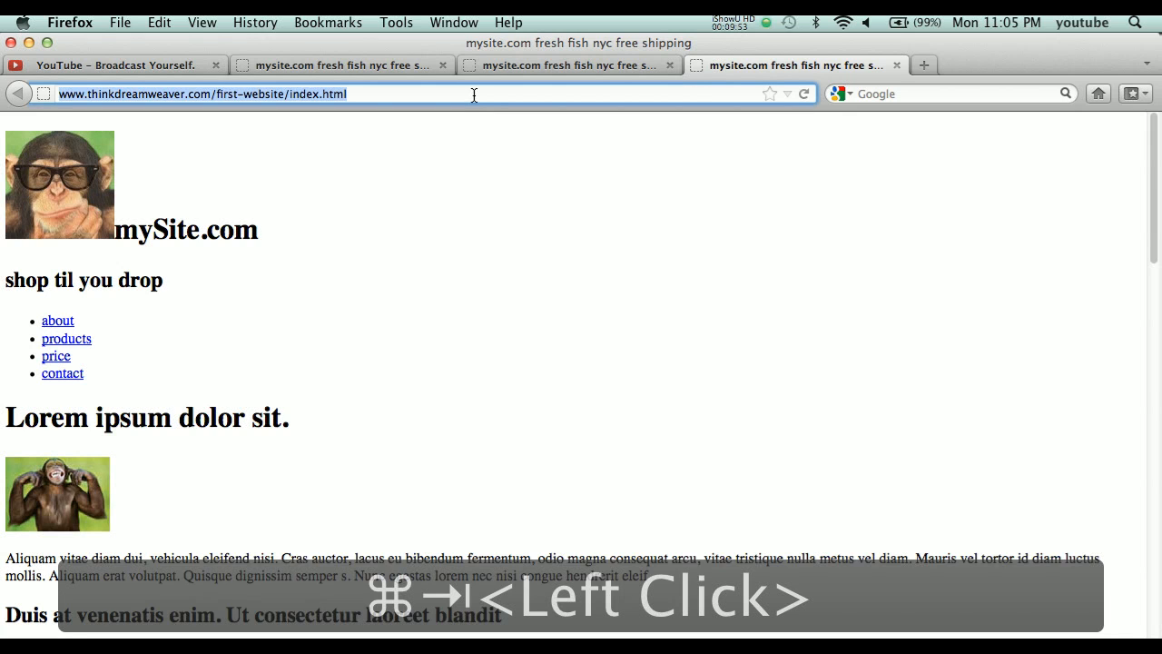
key(Return)
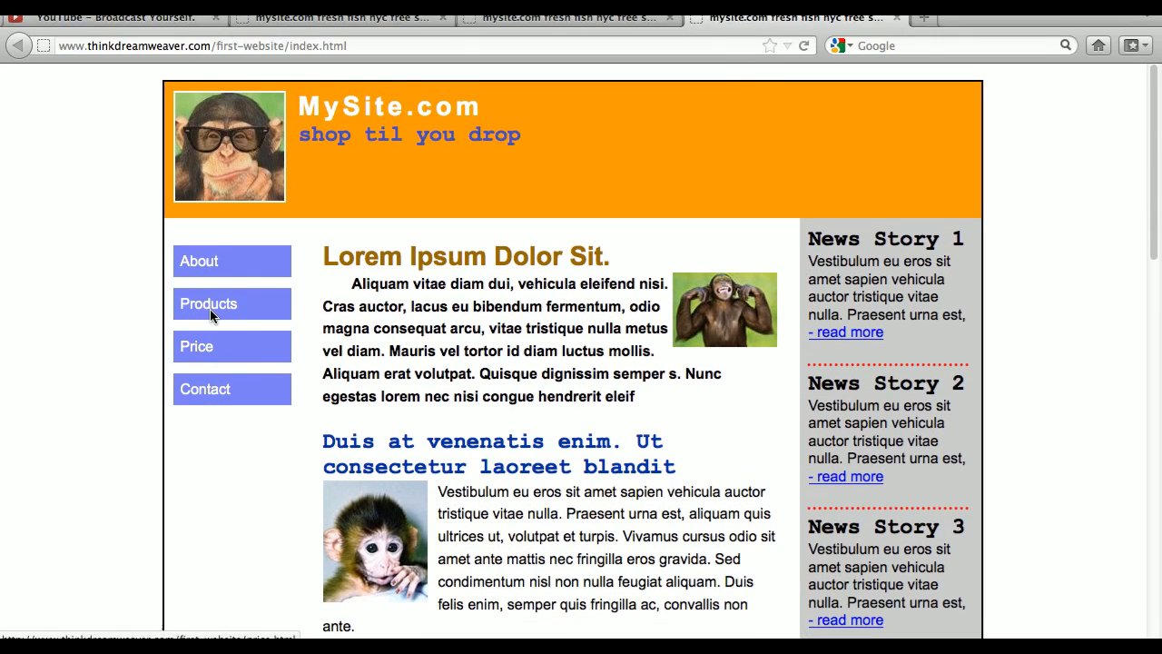
click(207, 296)
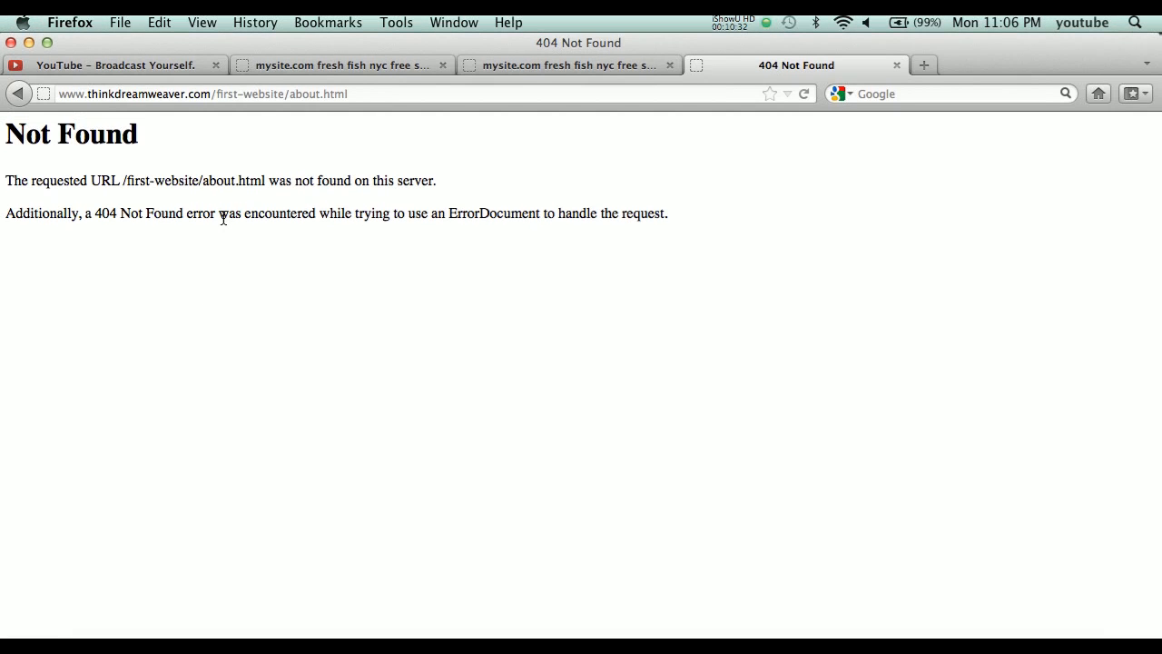
Copy "about" from the page address and, in Dreamweaver, save a copy of index.html as about.html in my-first-website
double_click(304, 94)
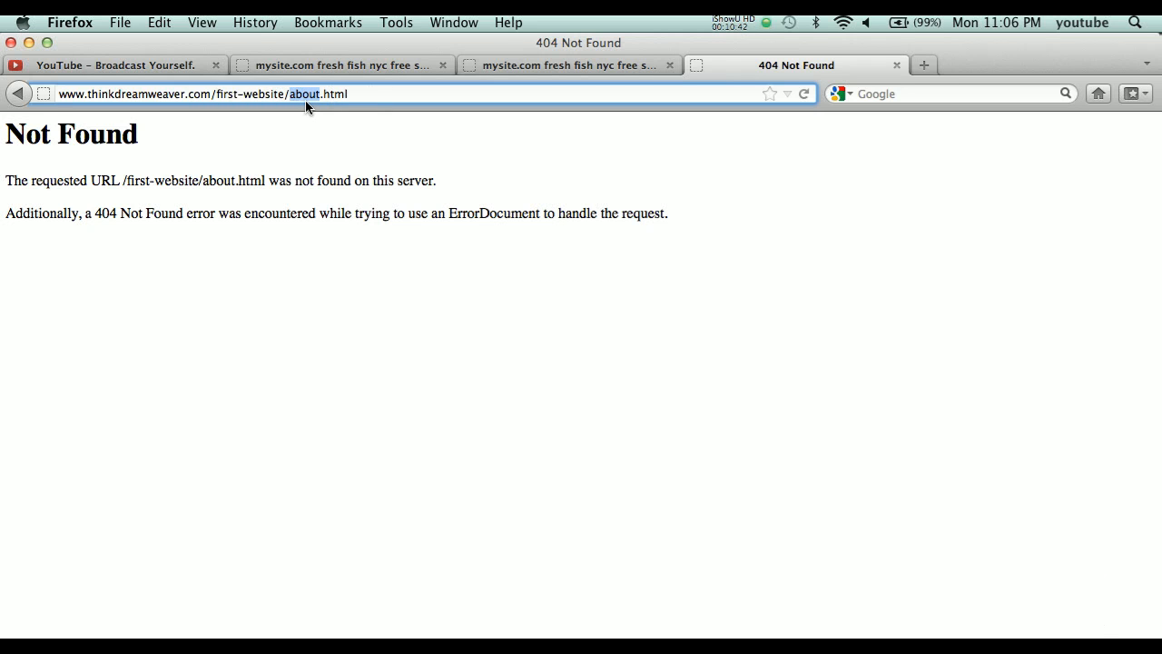
key(super+c)
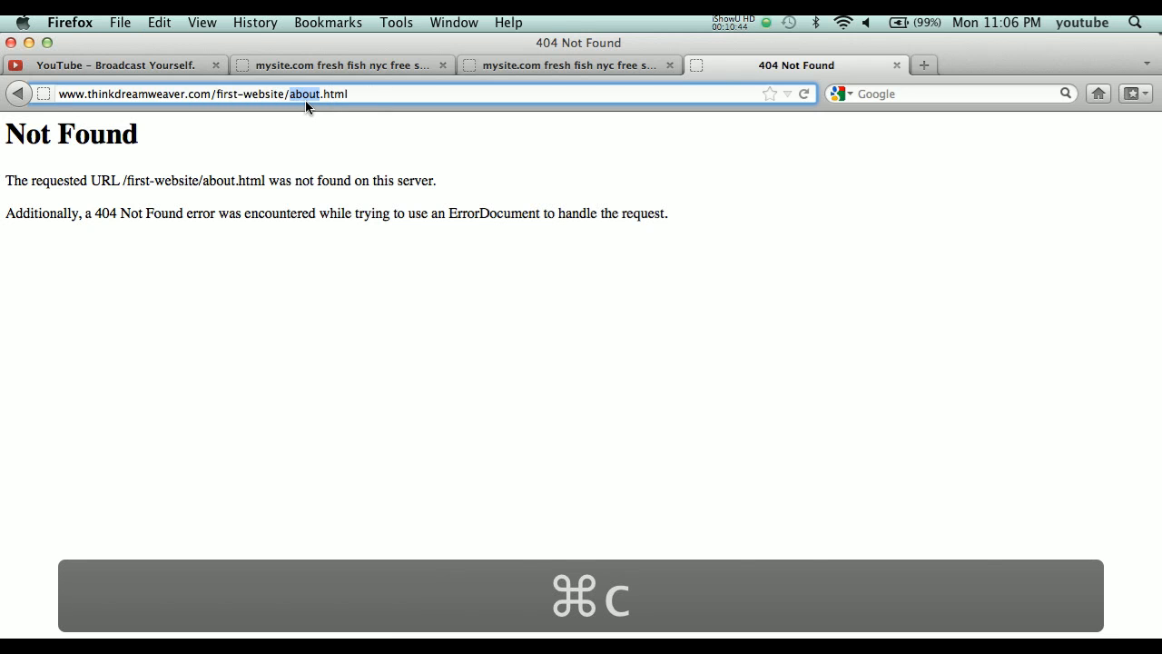
key(super+Tab)
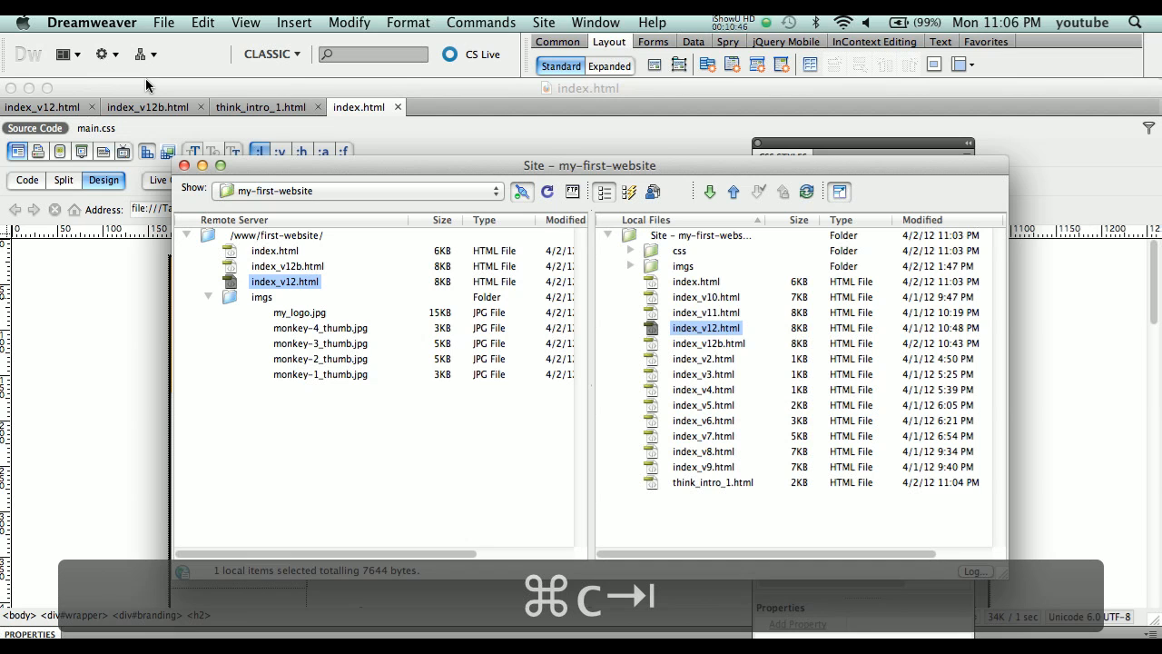
click(163, 24)
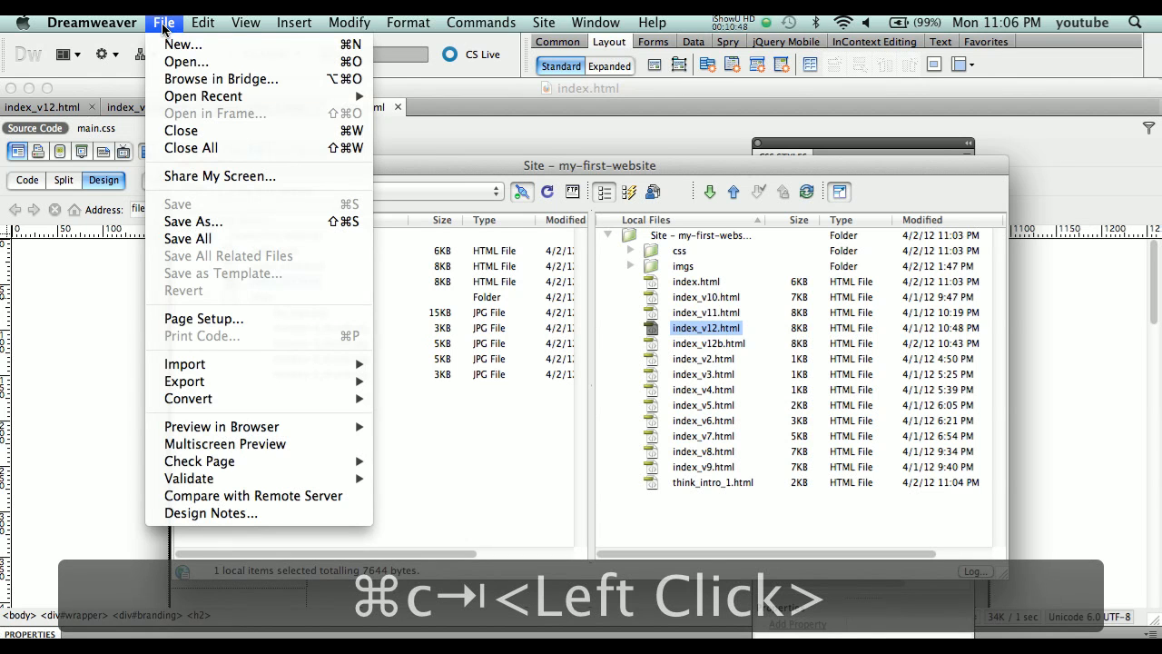
click(216, 225)
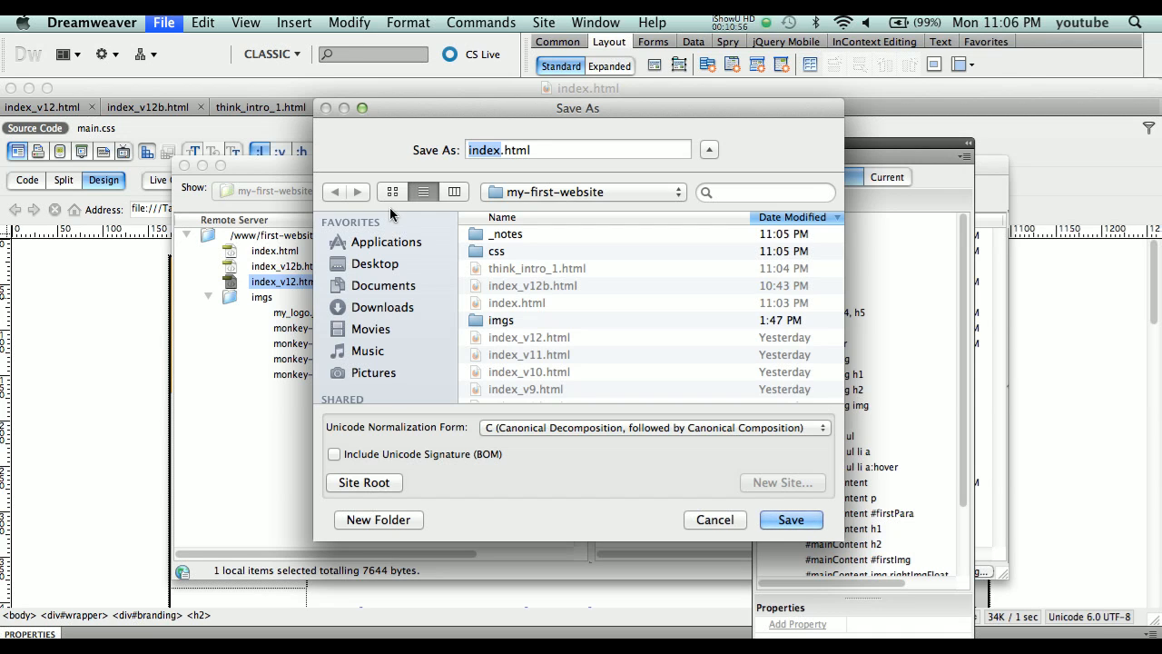
key(super)
key(super+v)
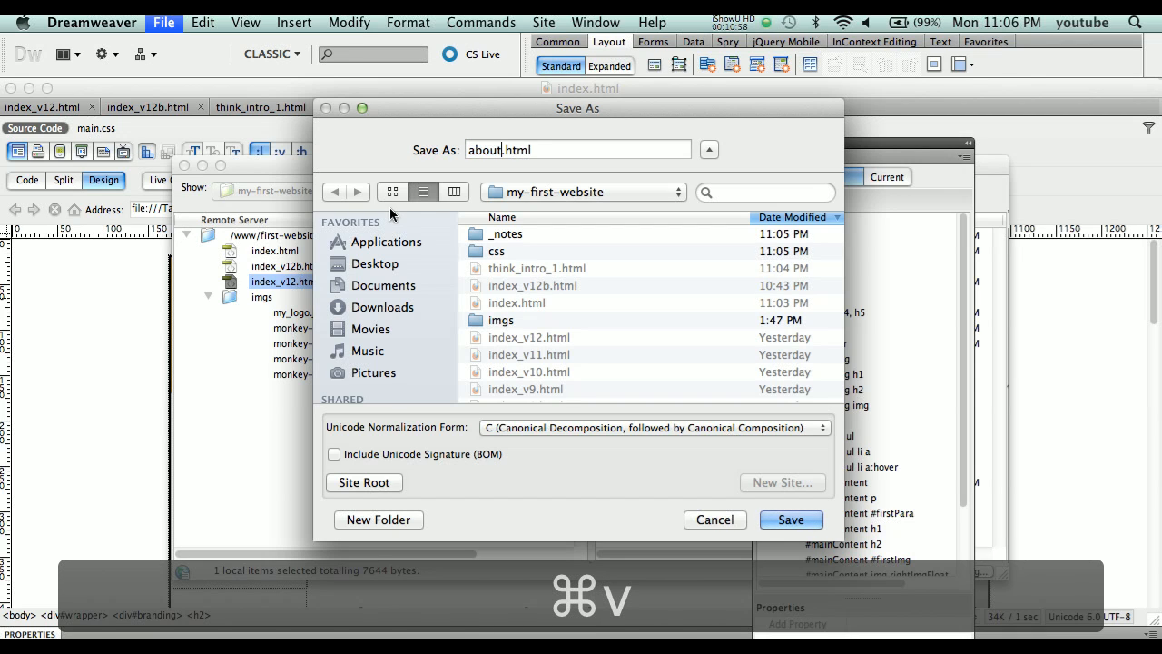
key(Return)
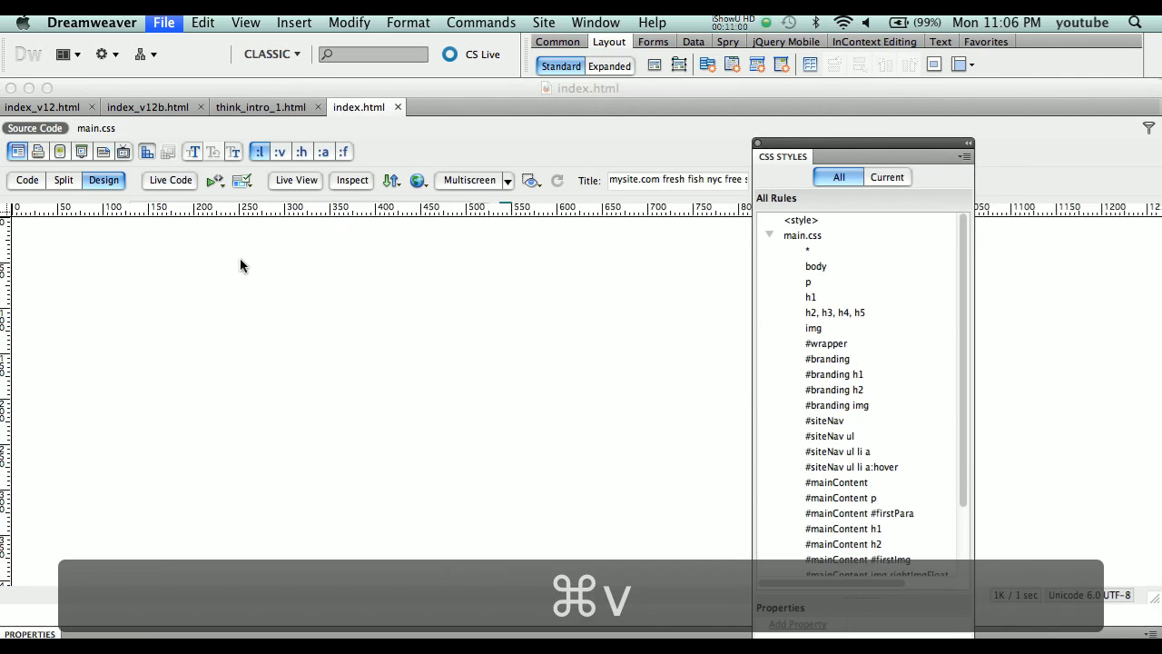
Move the CSS Styles panel off the page area and set about.html's page title to "mysite.com about"
click(195, 287)
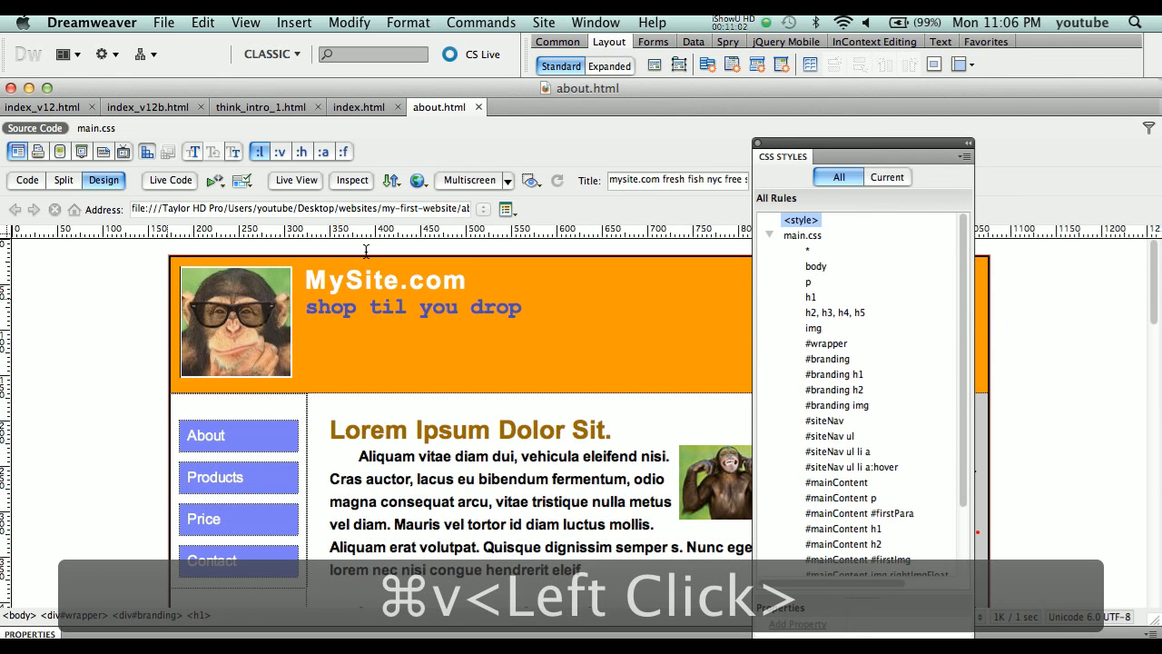
drag(831, 149, 997, 159)
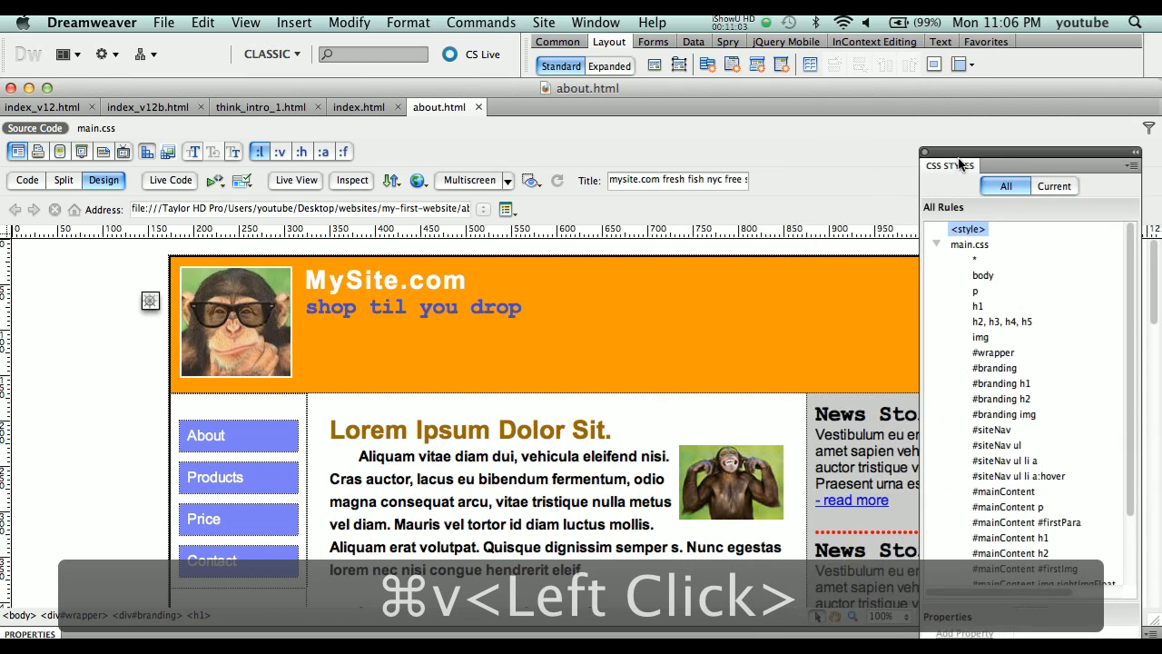
click(703, 180)
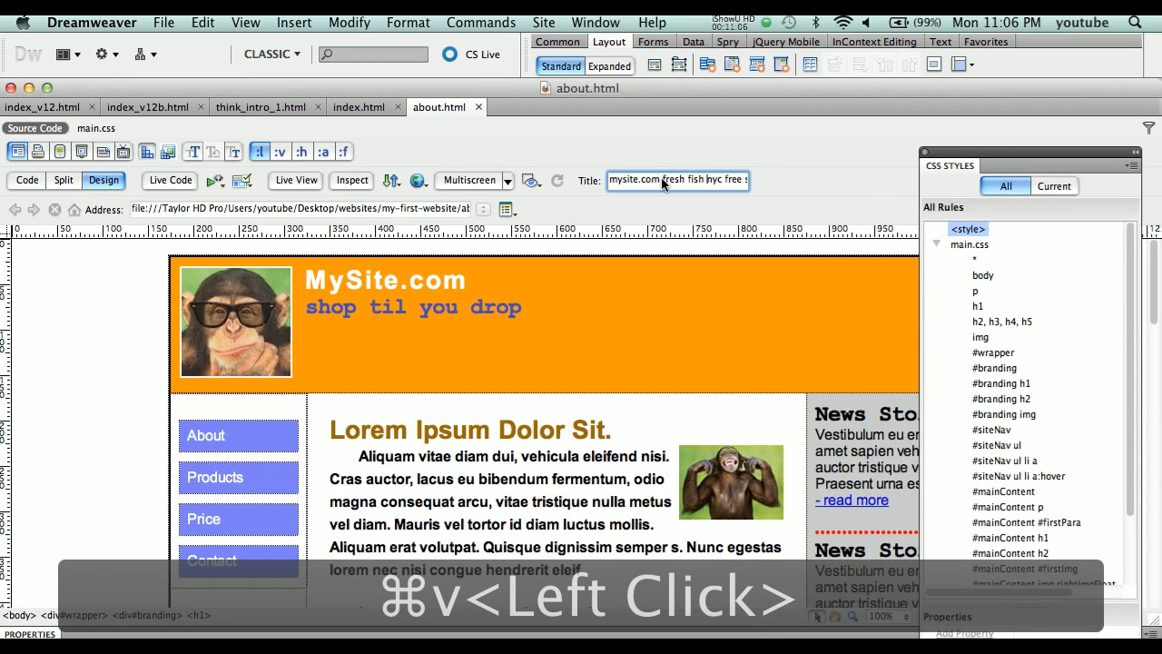
drag(677, 179, 833, 187)
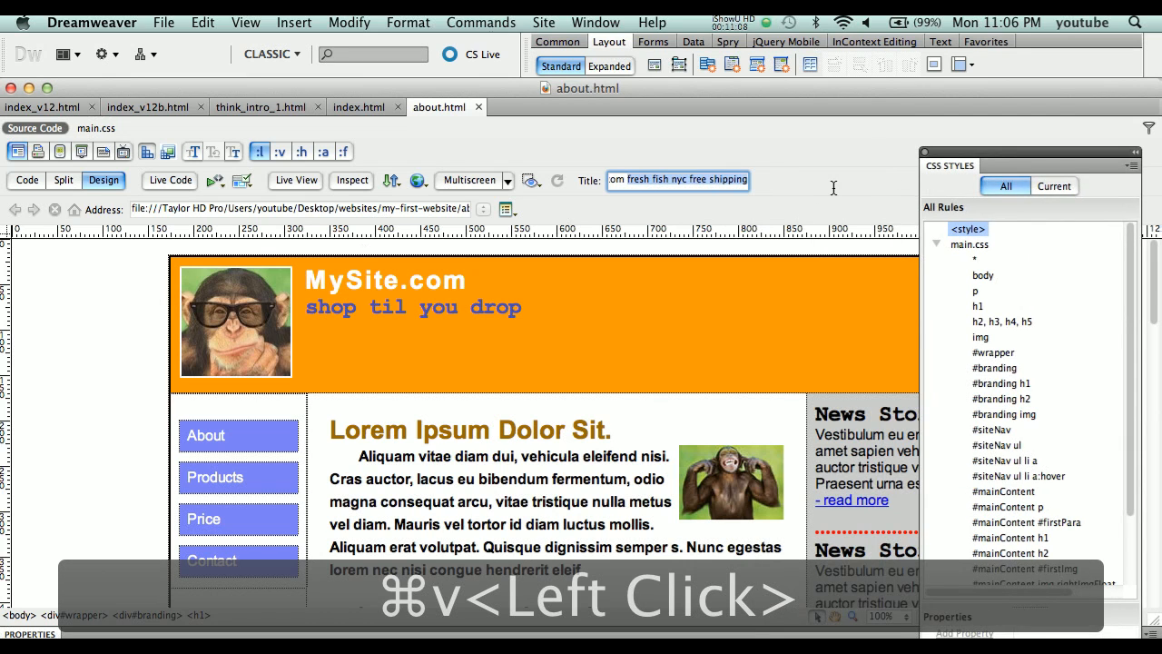
key(super+v)
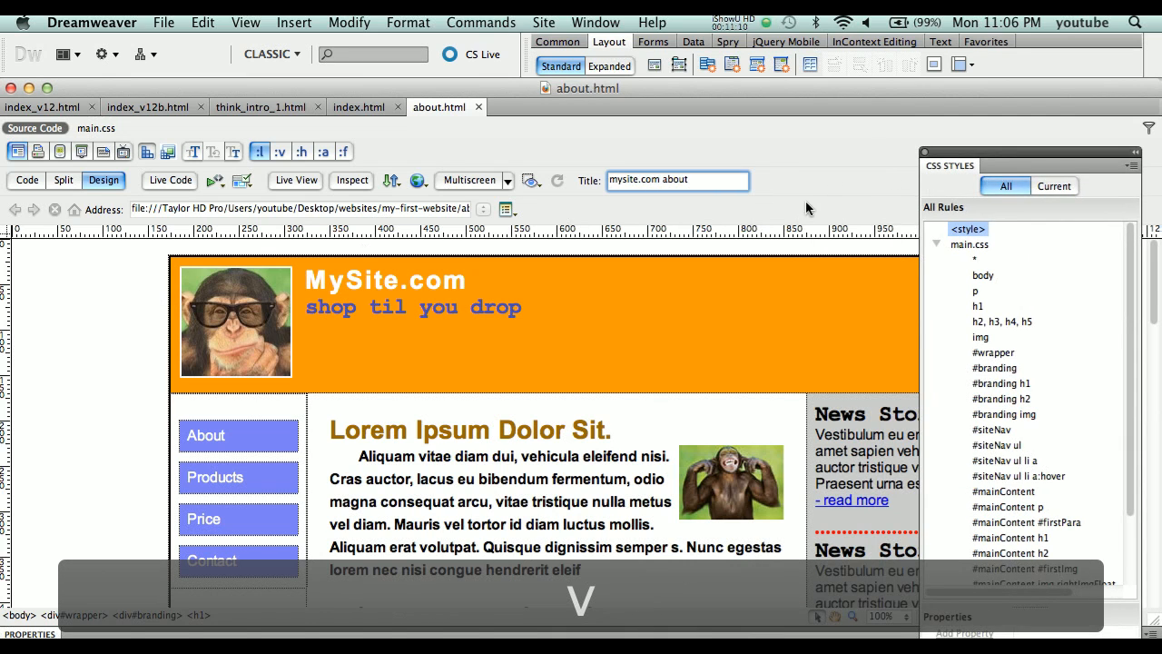
Replace the main content heading "Lorem Ipsum Dolor Sit." with "about" and save about.html
drag(334, 426, 641, 433)
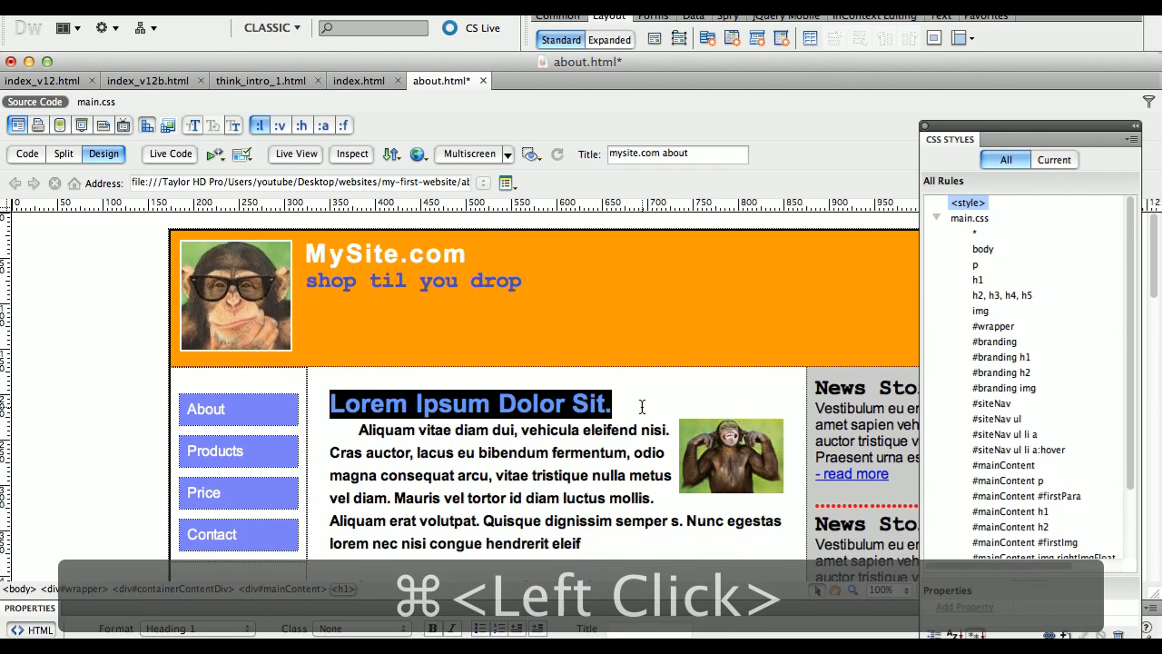
key(super+v)
key(super+s)
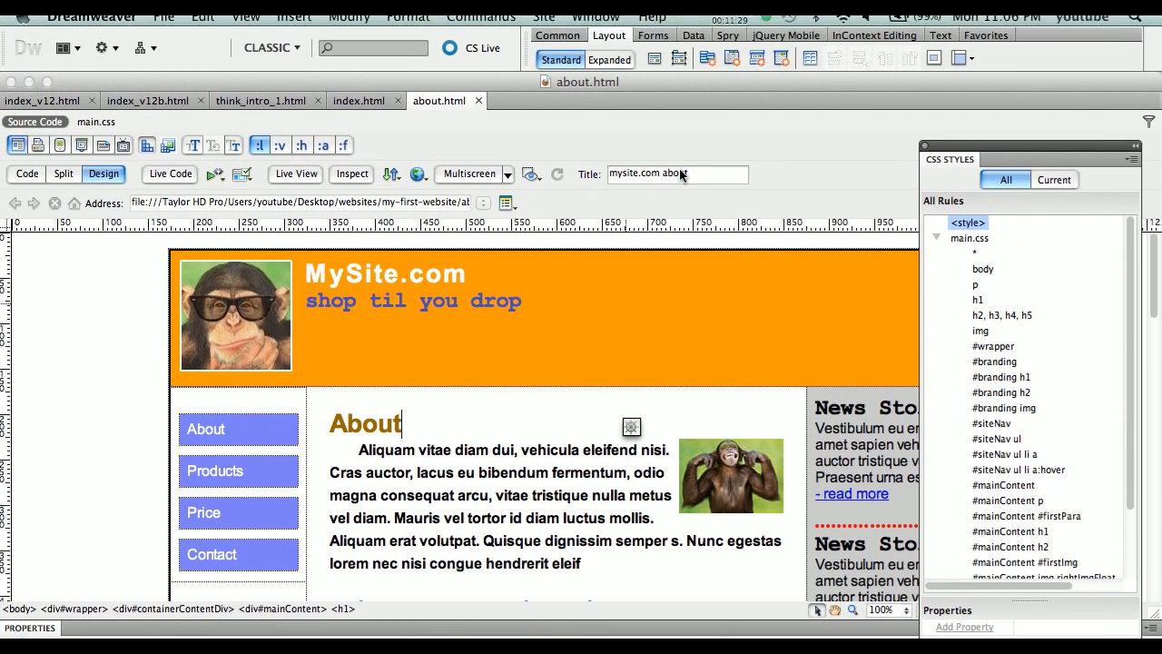
click(679, 154)
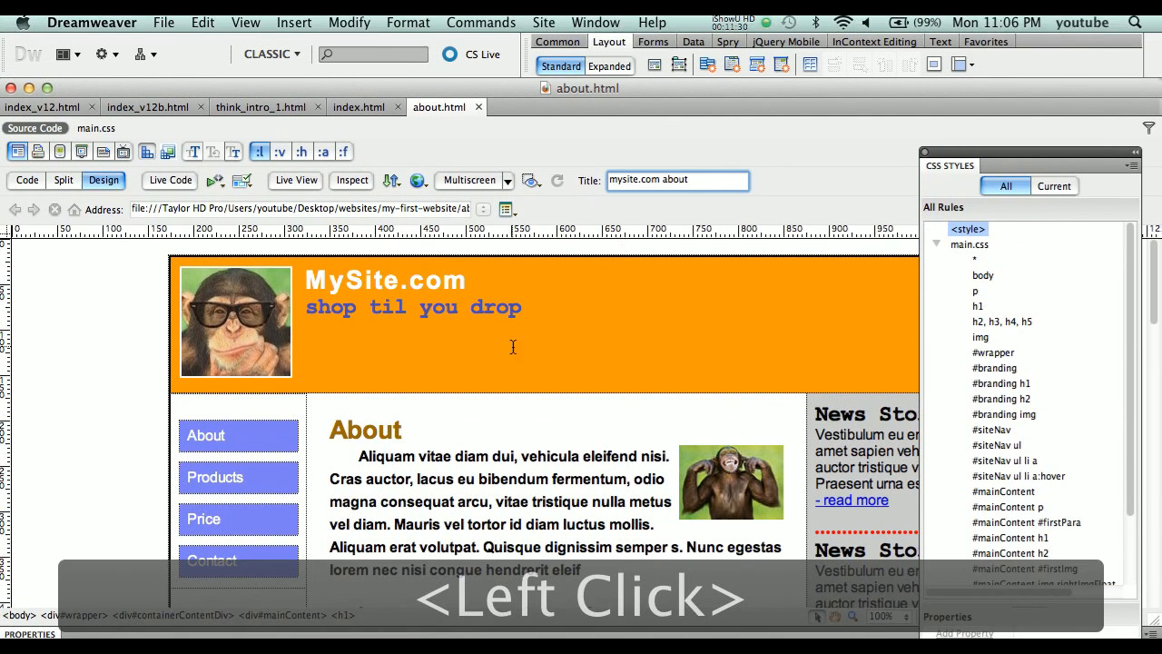
click(400, 434)
key(super+s)
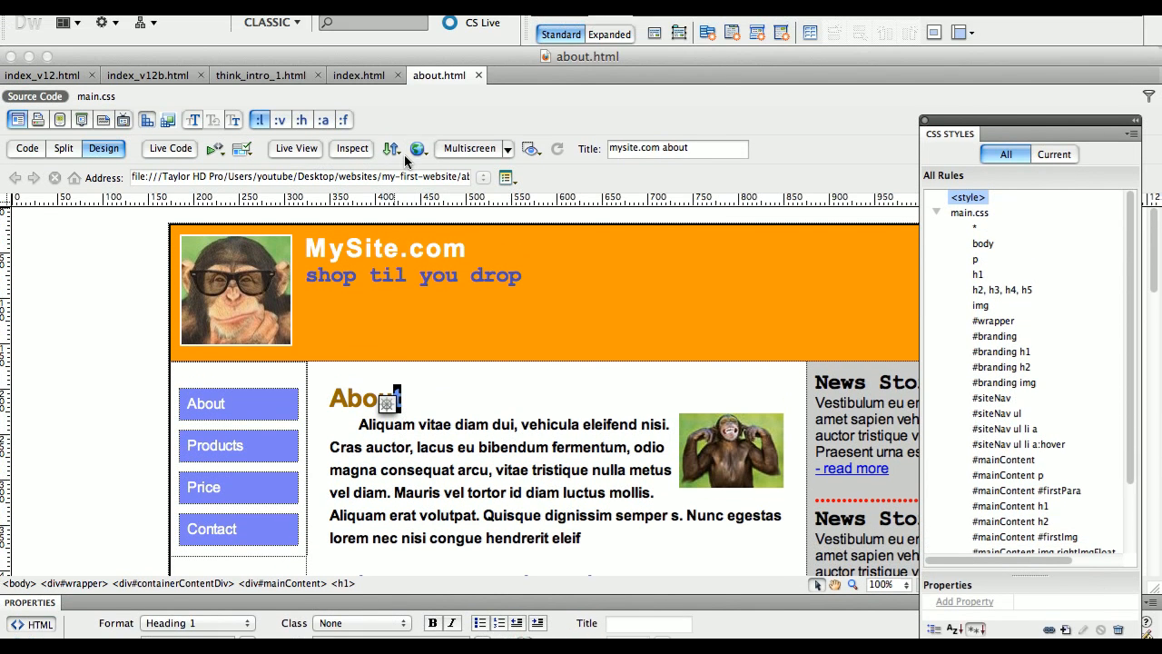
Put about.html on the remote server
click(393, 83)
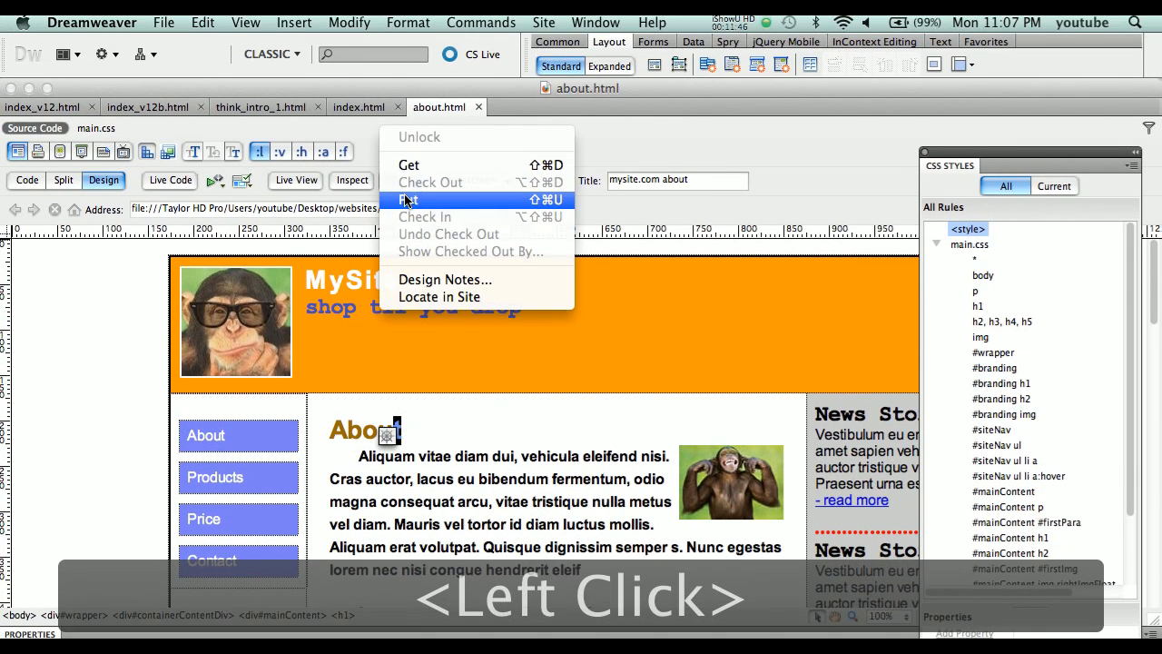
click(406, 200)
click(778, 371)
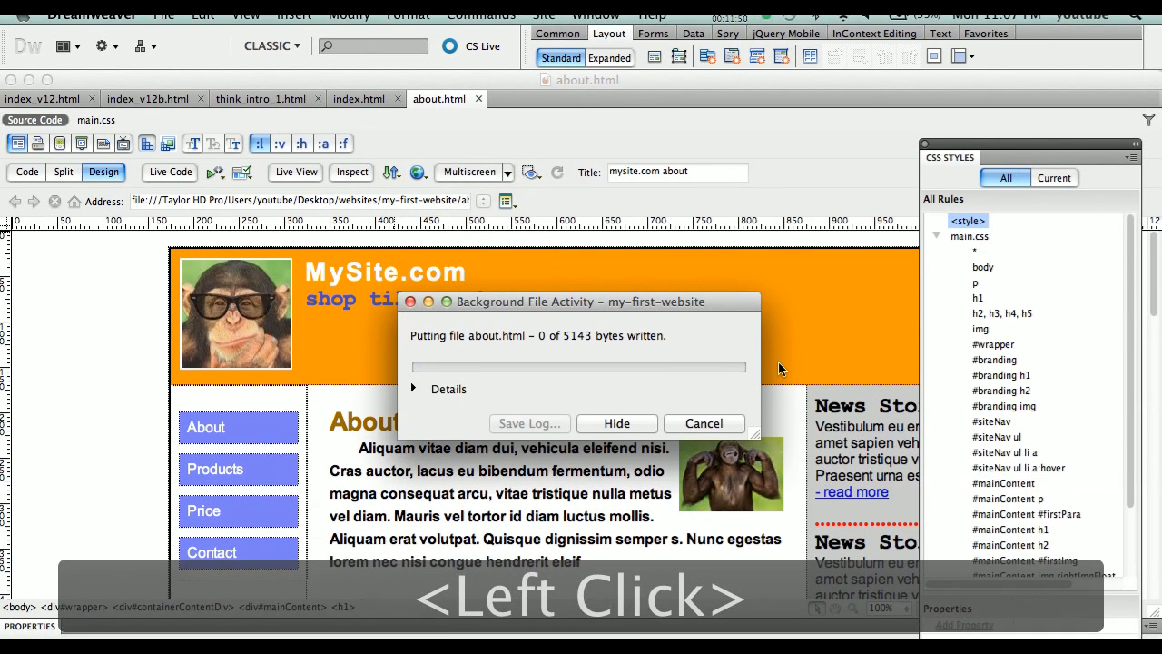
Reload about.html in Firefox and follow the Products link in the site navigation
key(super+Tab)
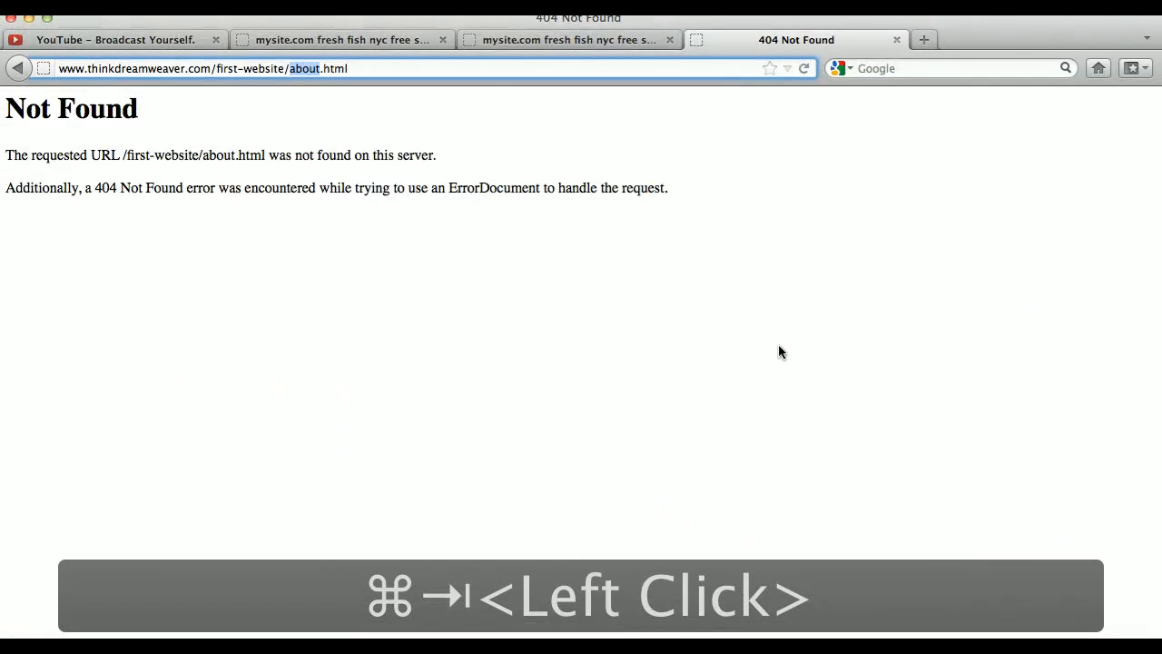
click(511, 72)
click(511, 96)
key(Return)
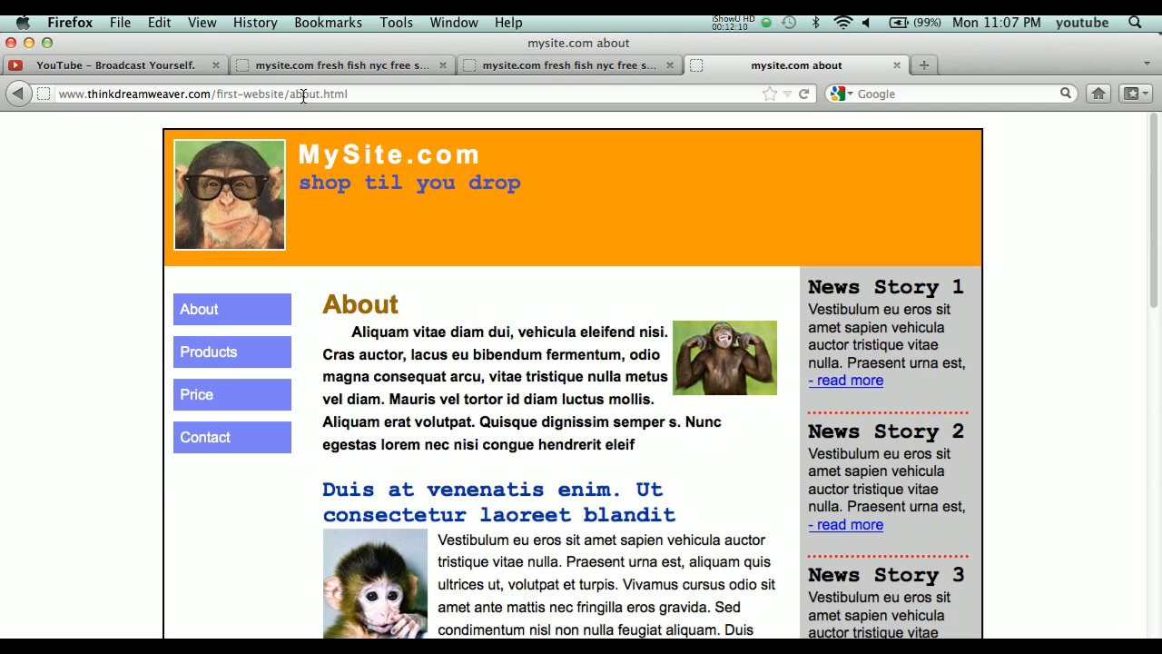
click(221, 351)
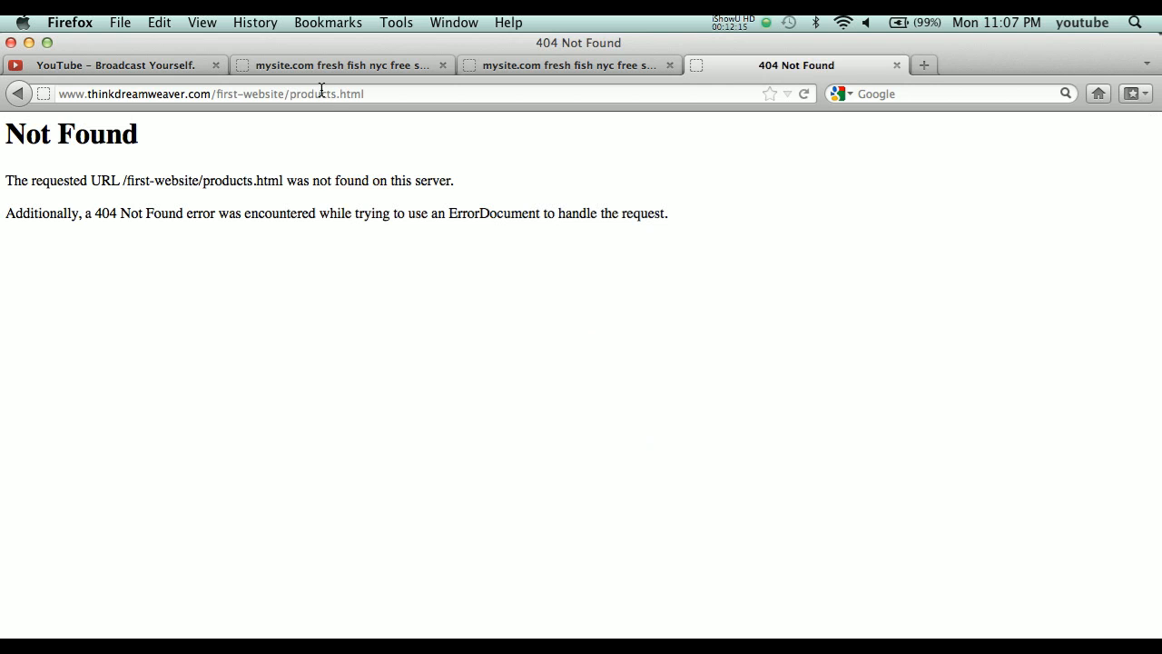
Copy "products" from the missing page's address in Firefox and save about.html in Dreamweaver as products.html in my-first-website
double_click(321, 94)
key(super+c)
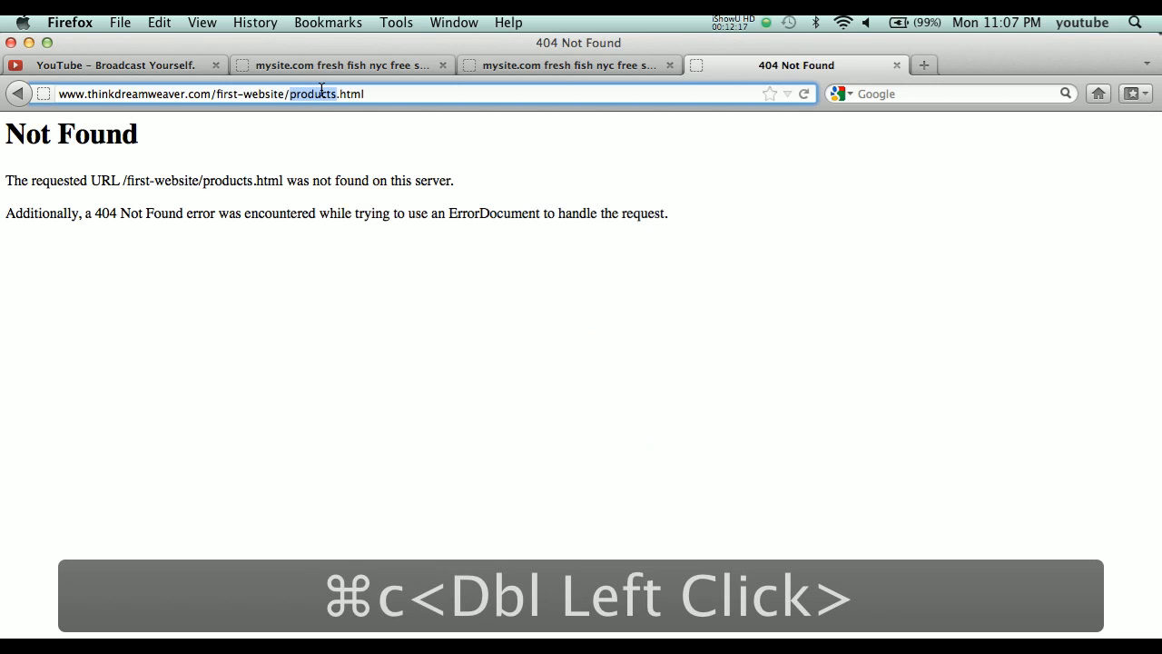
key(super+Tab)
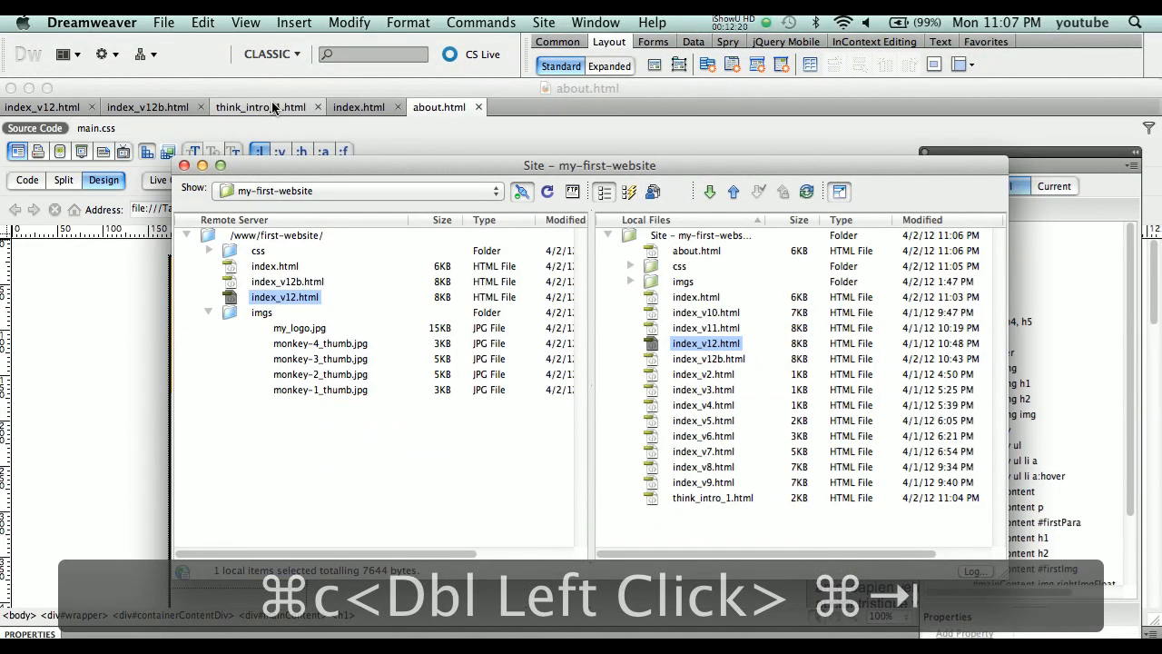
click(124, 278)
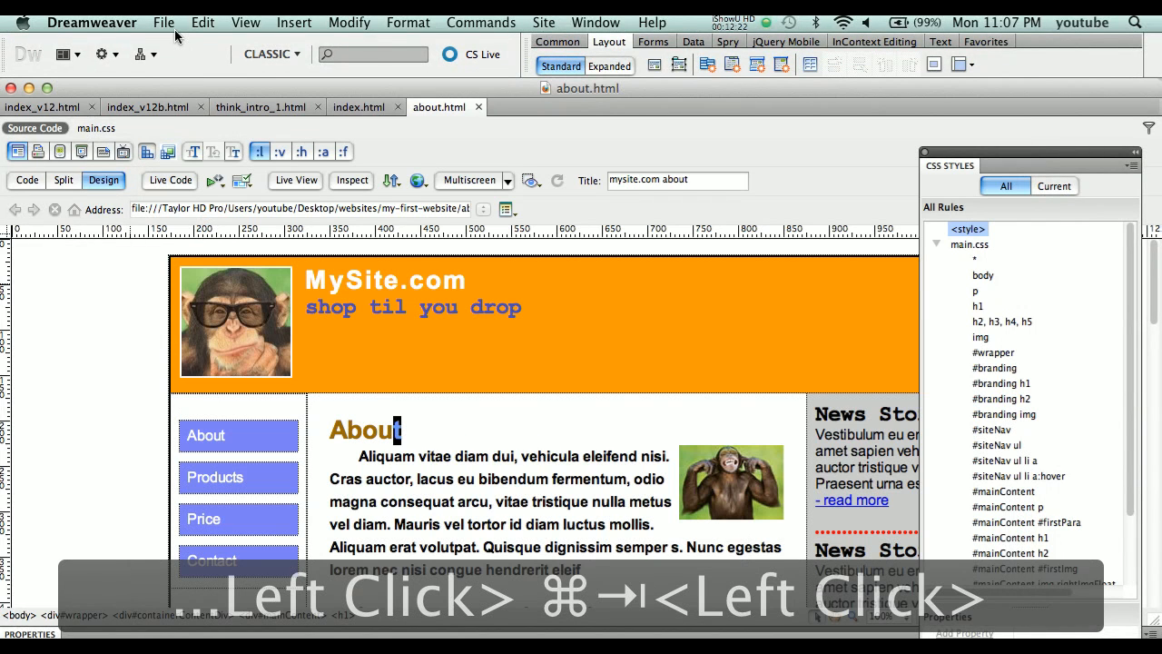
click(164, 22)
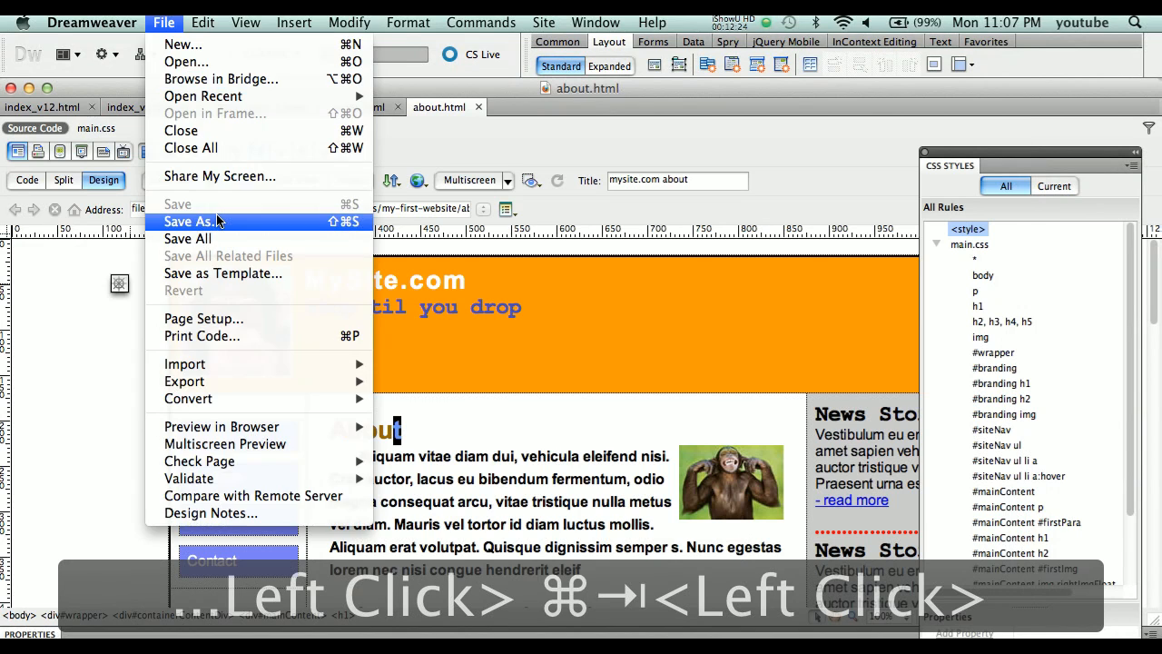
click(231, 216)
key(super+v)
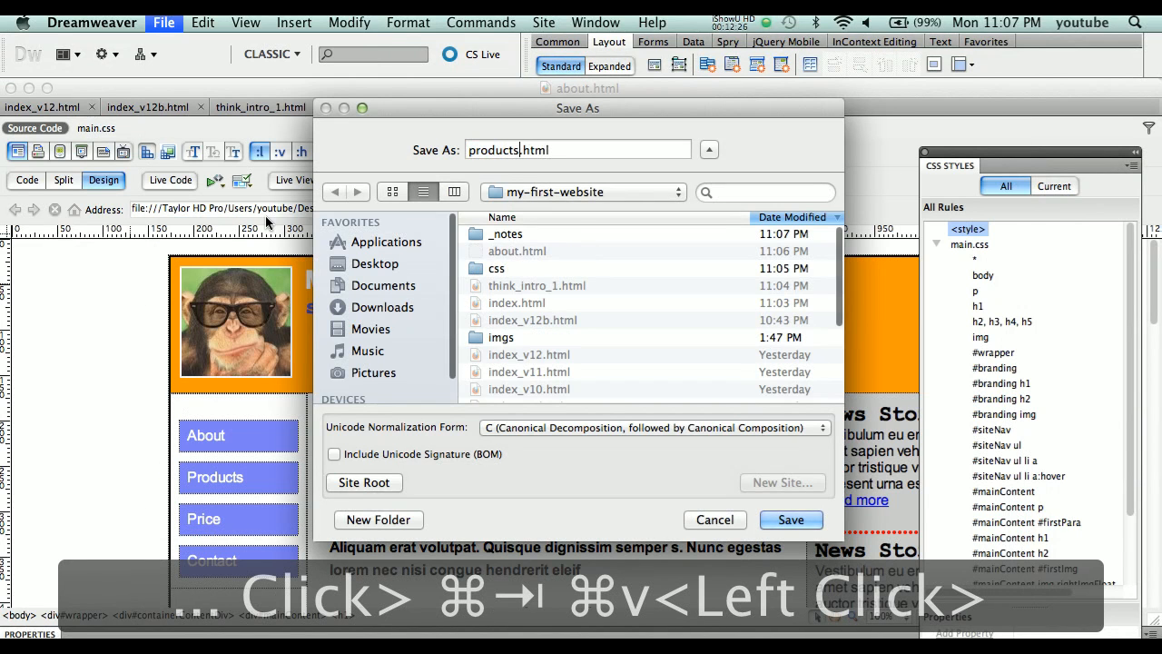
key(Return)
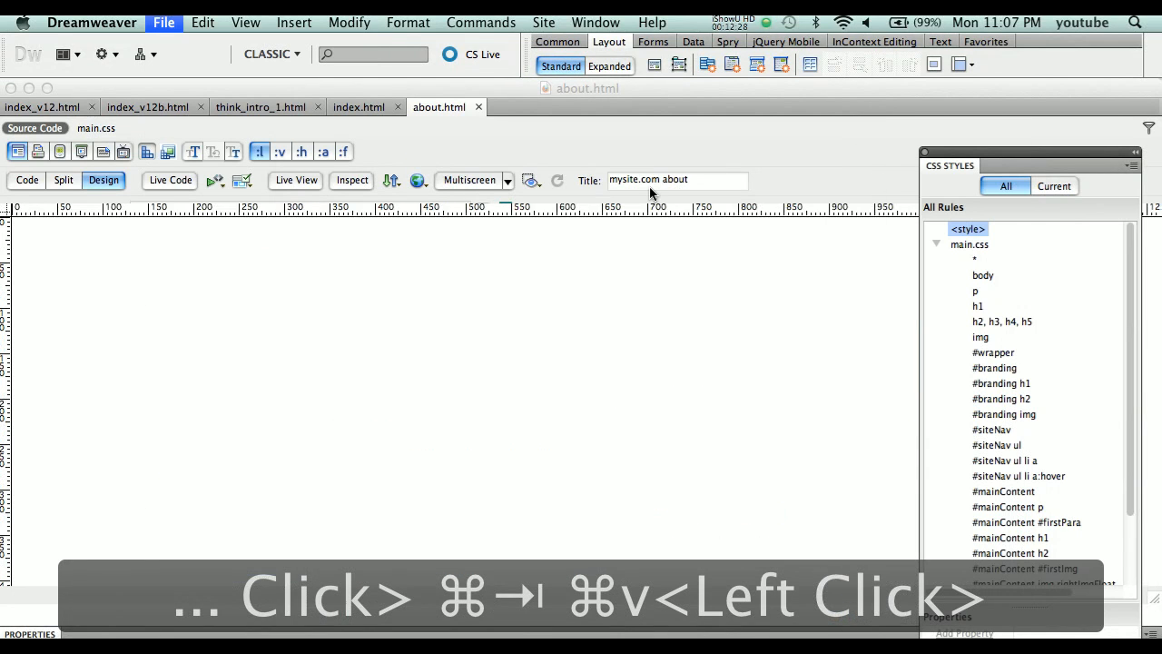
Set products.html's page title to "mysite.com products", replace the main content heading with "products" and save the page
click(672, 184)
double_click(672, 182)
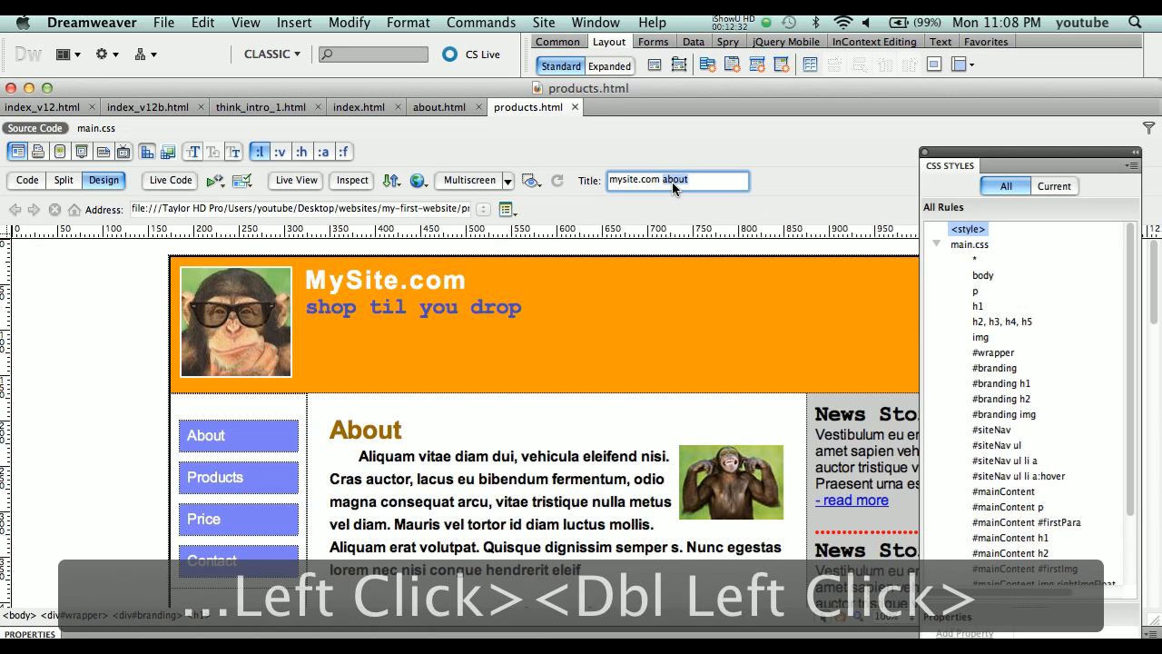
key(super+v)
double_click(372, 426)
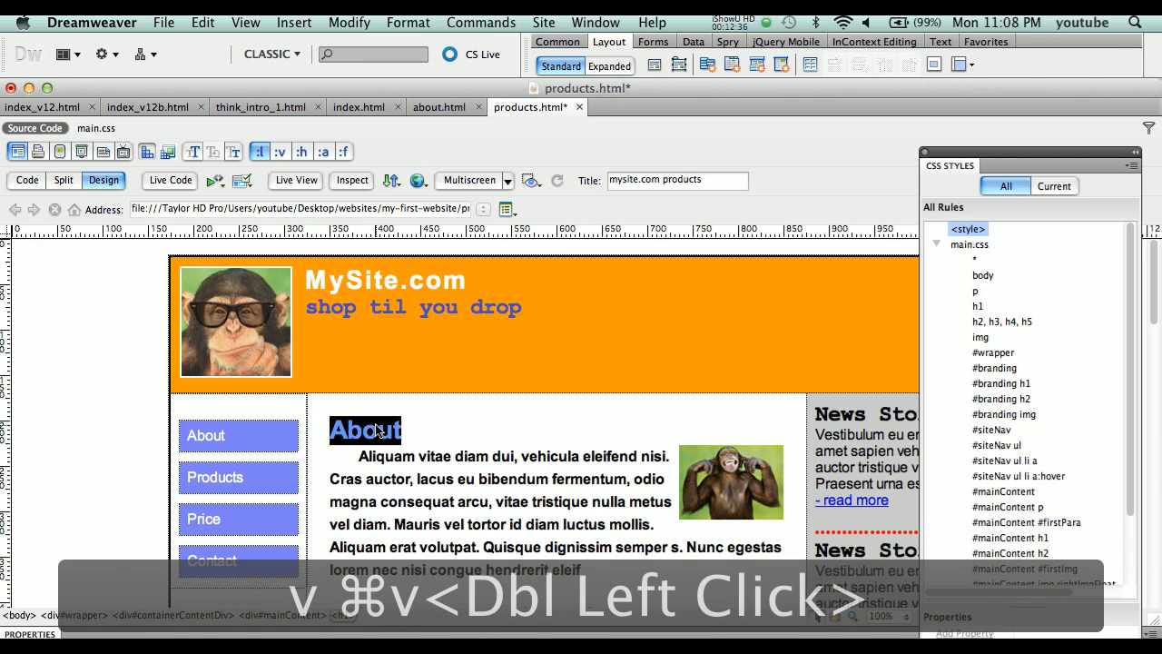
key(super+v)
key(super+s)
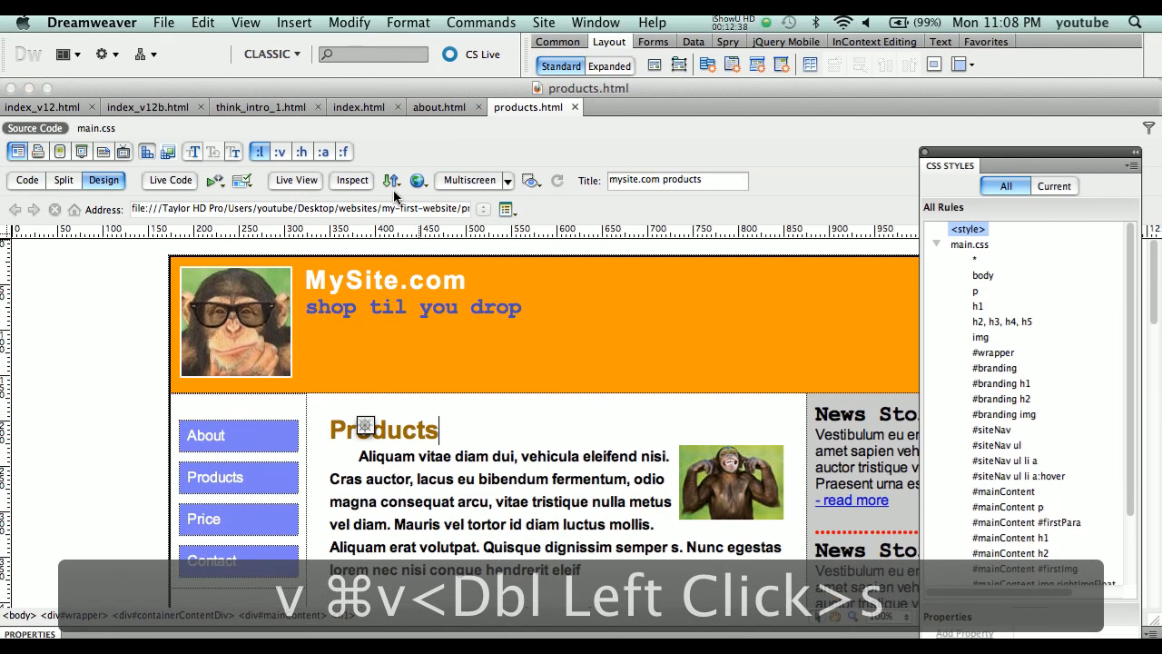
Put products.html on the remote server without its dependent files
click(392, 162)
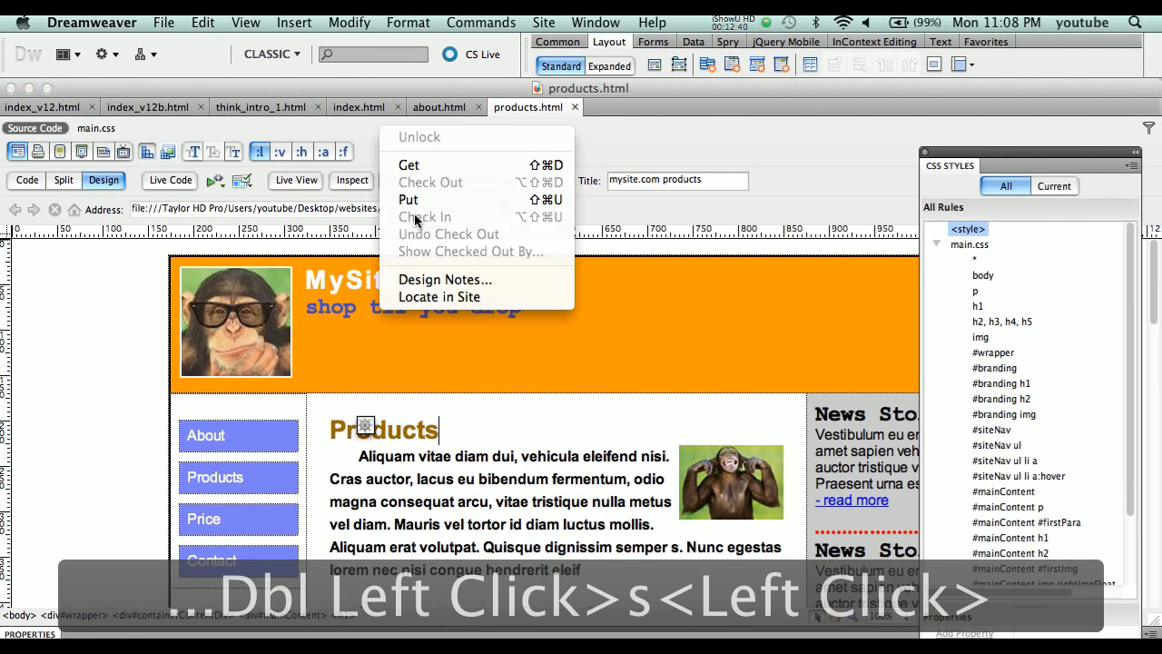
click(408, 200)
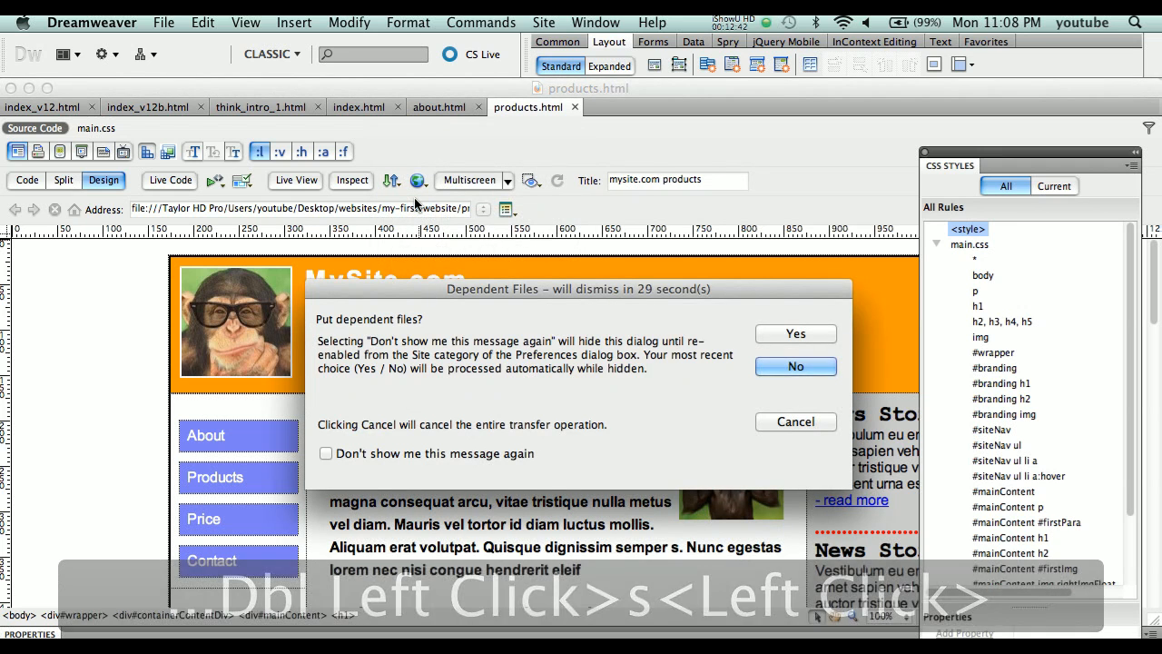
key(Return)
Reload products.html in Firefox and follow the About, Products and Price links in the site navigation
key(super+Tab)
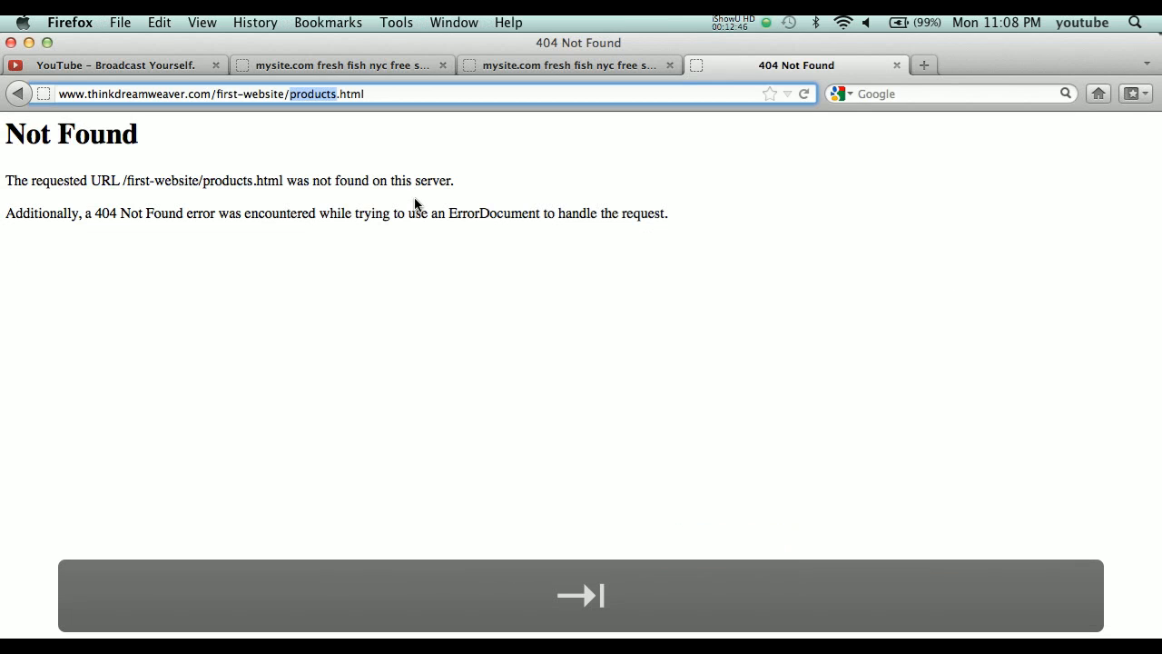
click(449, 89)
key(Return)
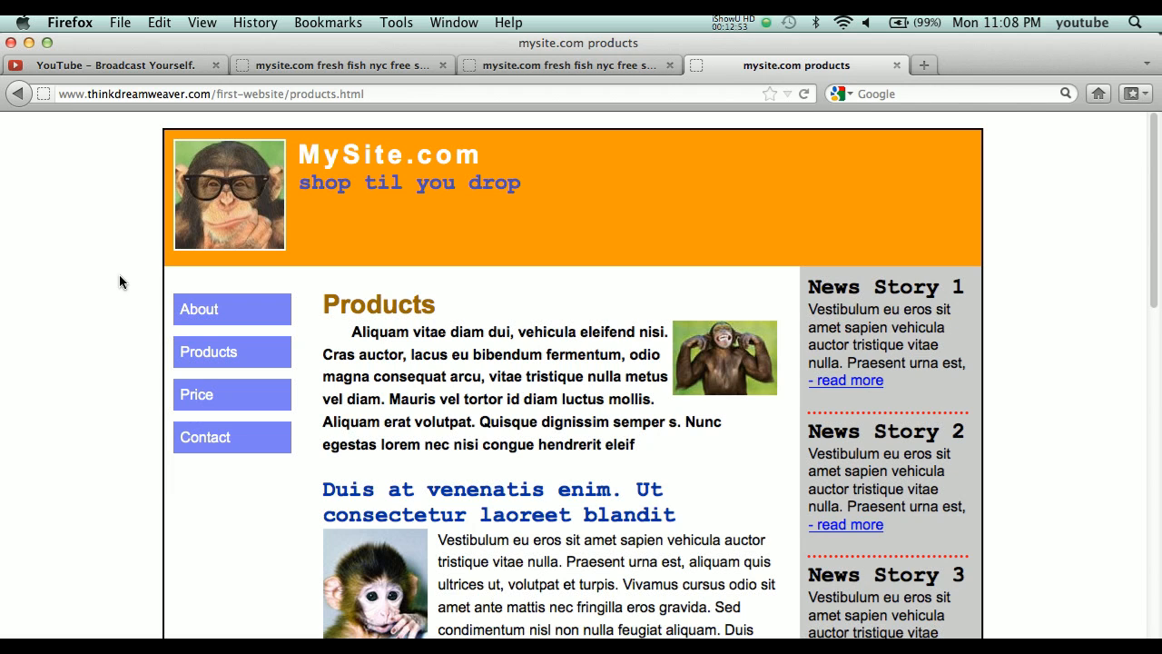
click(214, 317)
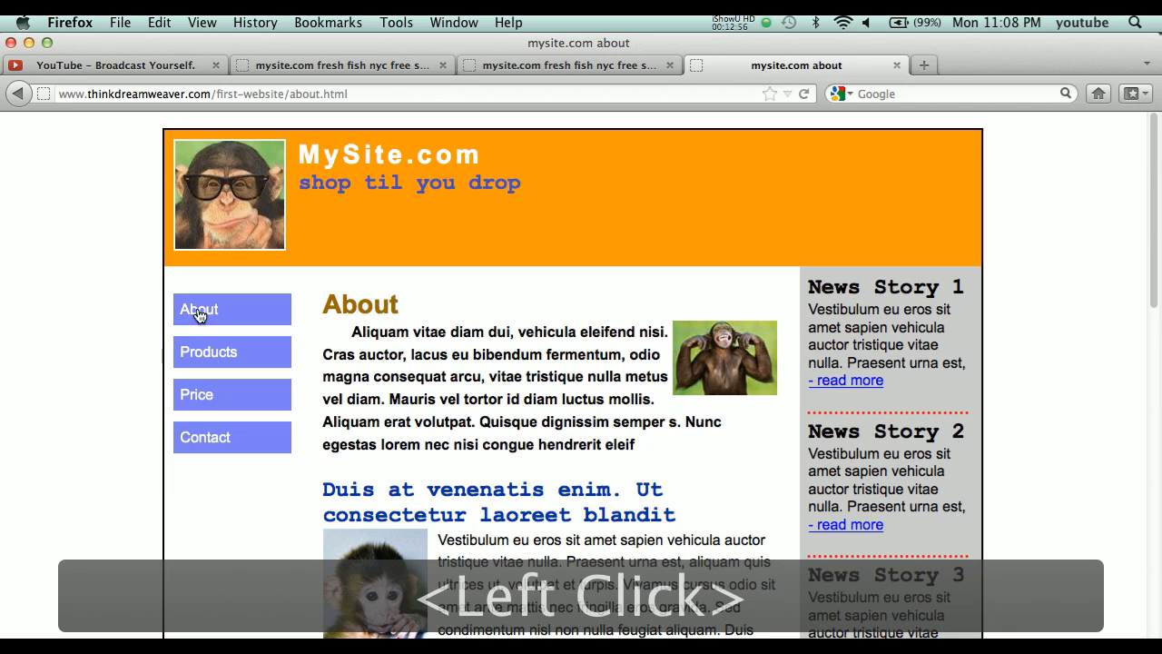
click(208, 355)
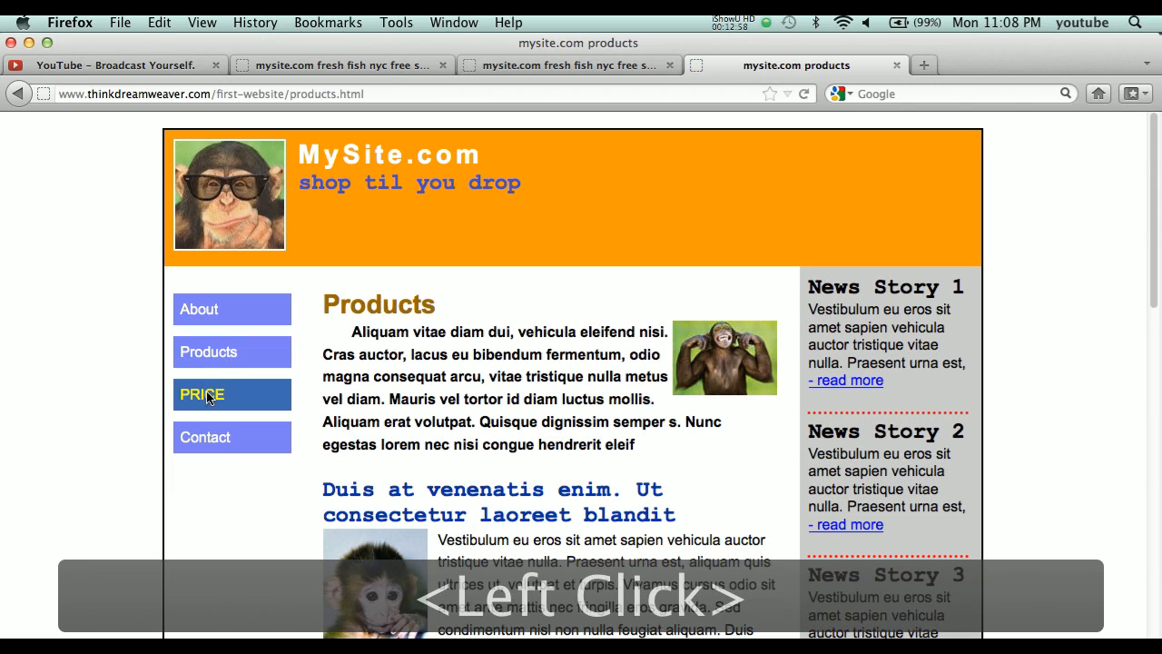
click(216, 387)
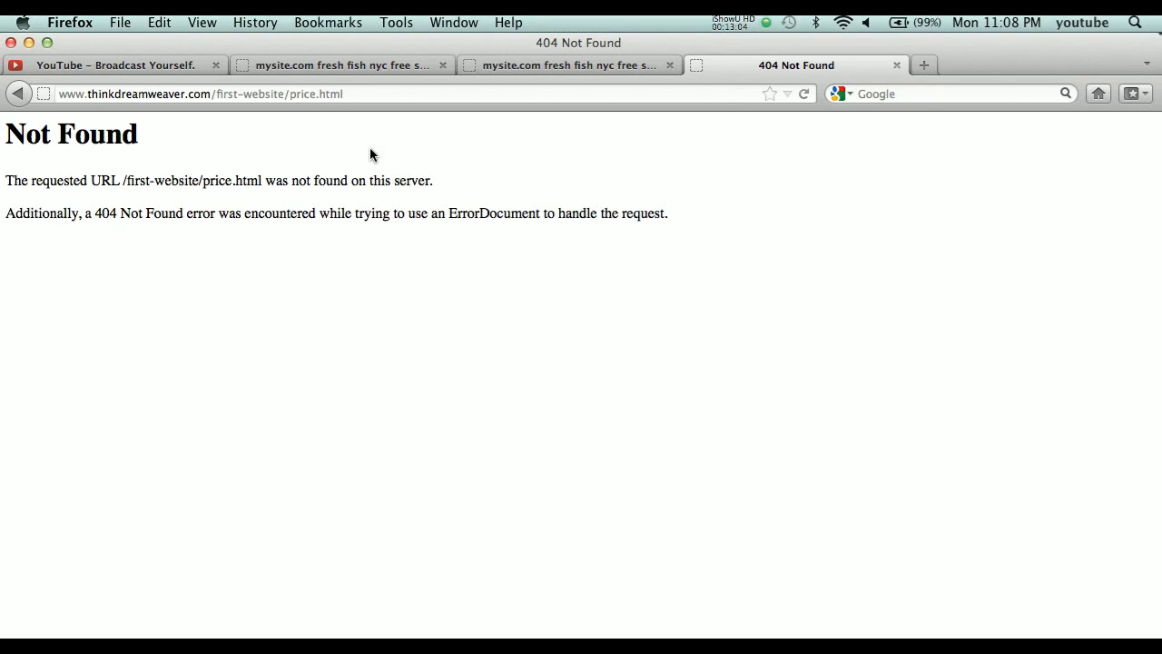
Copy "price" from the missing page's address and save products.html in Dreamweaver as price.html in my-first-website
double_click(306, 96)
key(super+c)
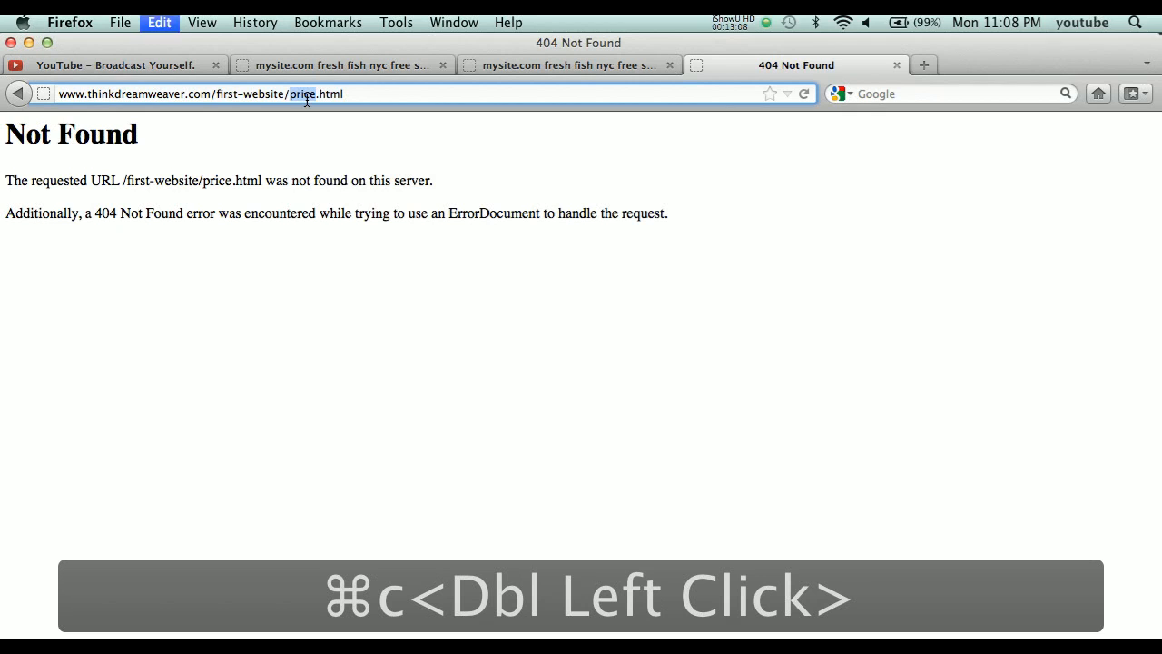
key(super+Tab)
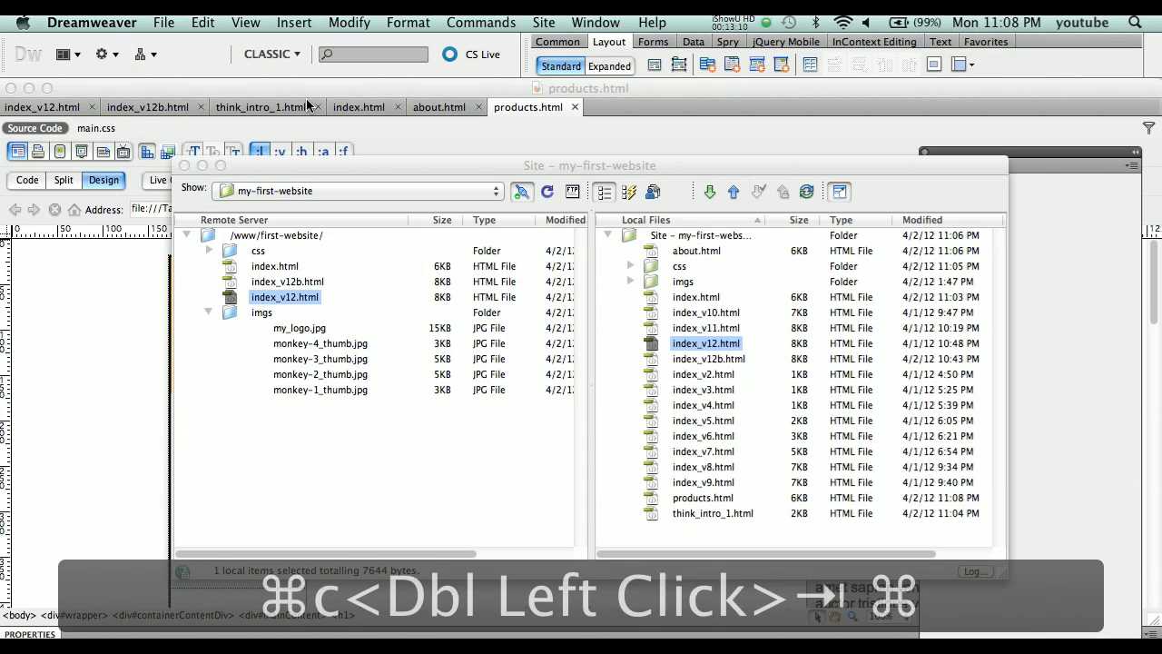
key(super+shift+s)
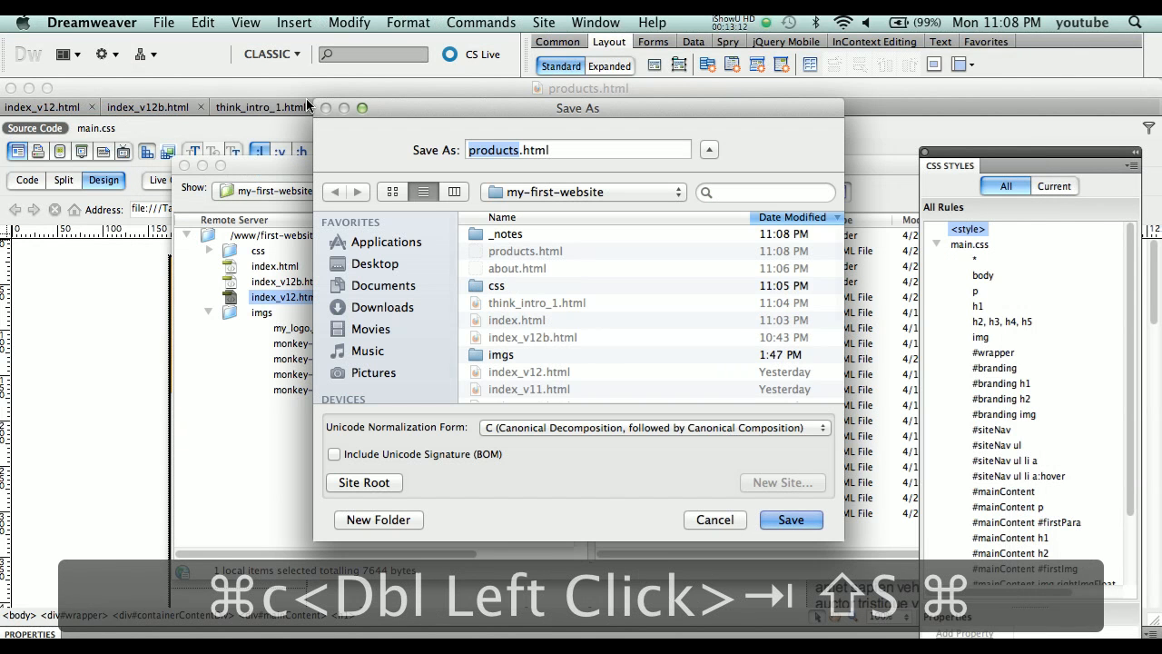
key(super+v)
key(Return)
click(254, 133)
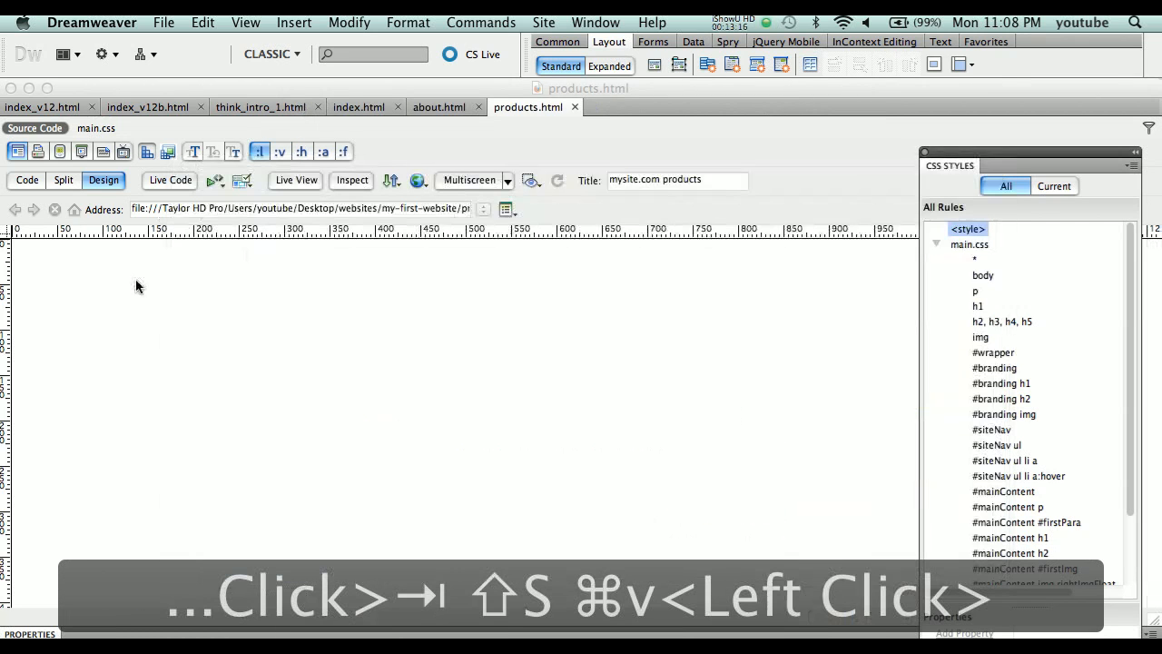
Set price.html's page title to "mysite.com price", replace the main content heading with "price" and save the page
double_click(682, 179)
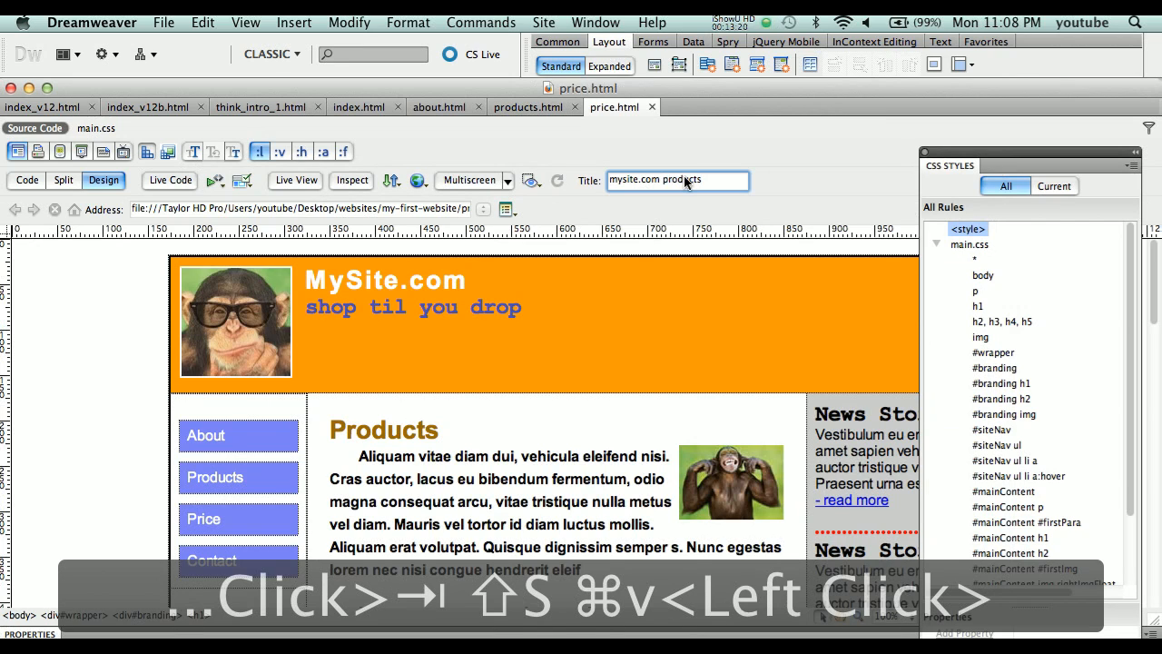
double_click(683, 179)
key(super+v)
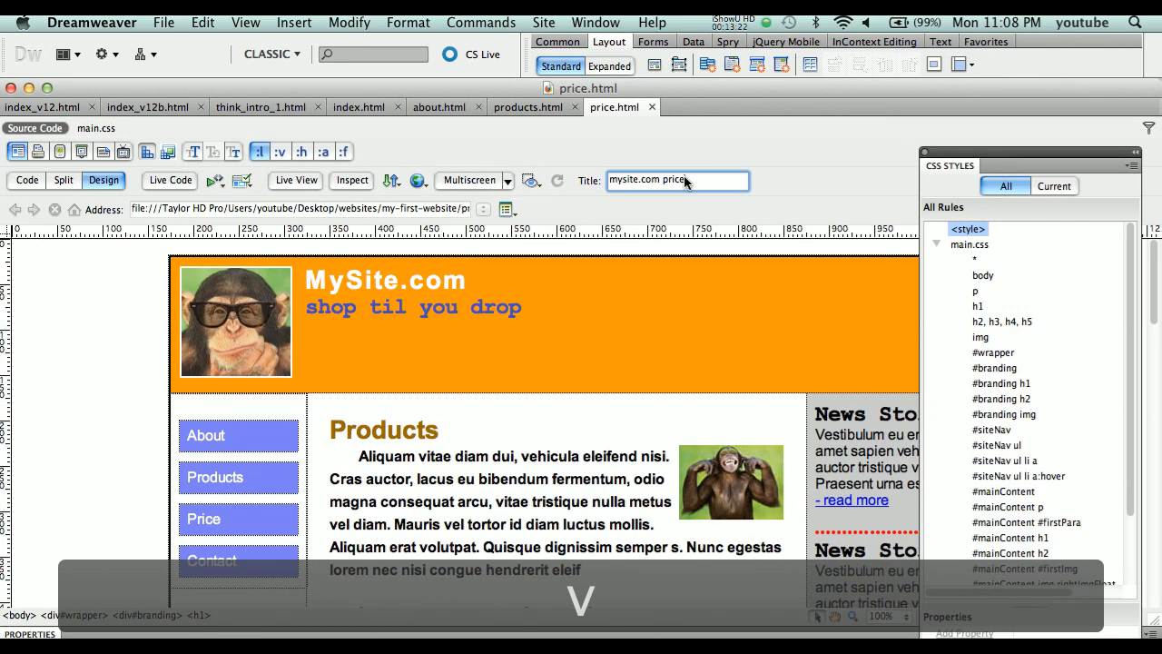
double_click(423, 429)
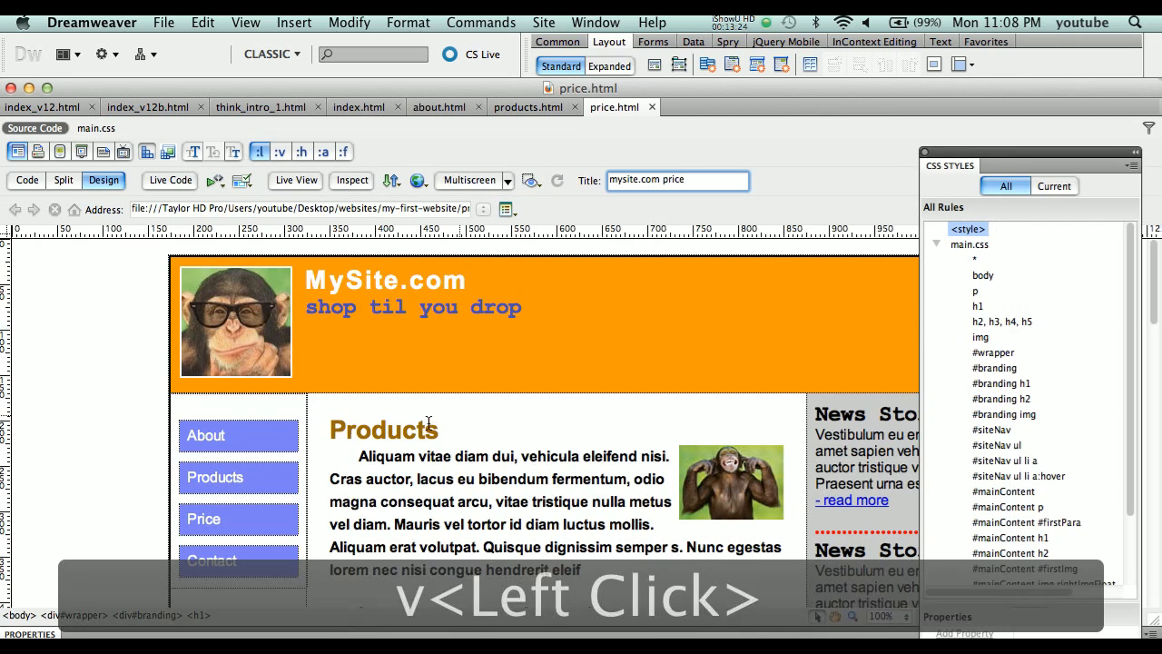
key(super+v)
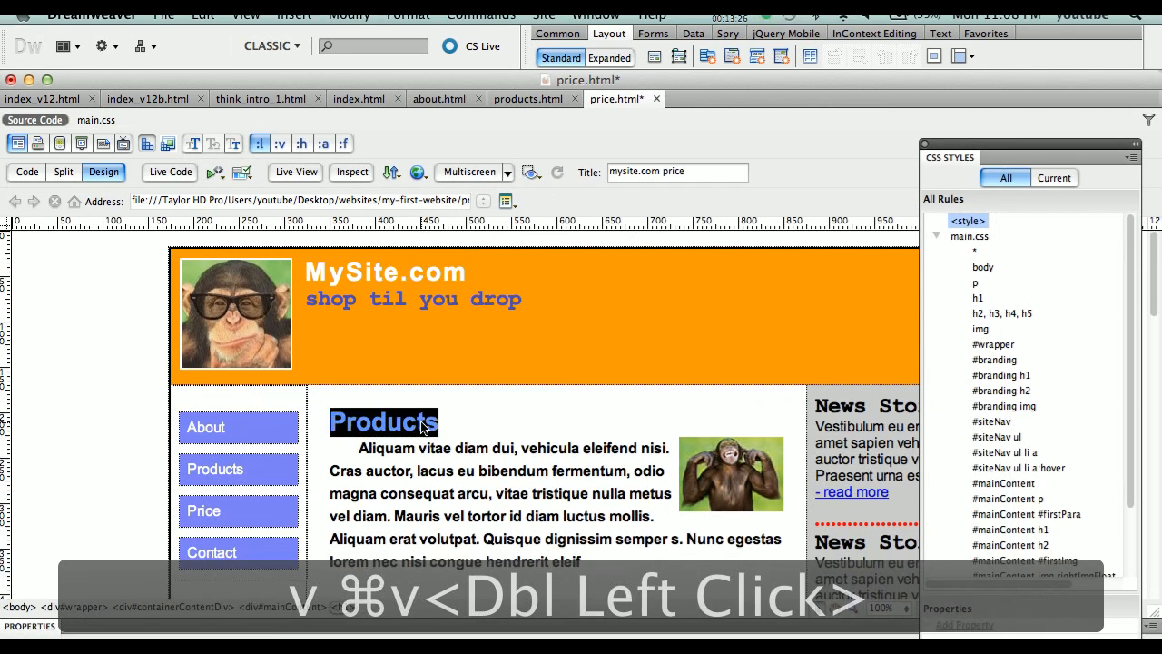
key(super+s)
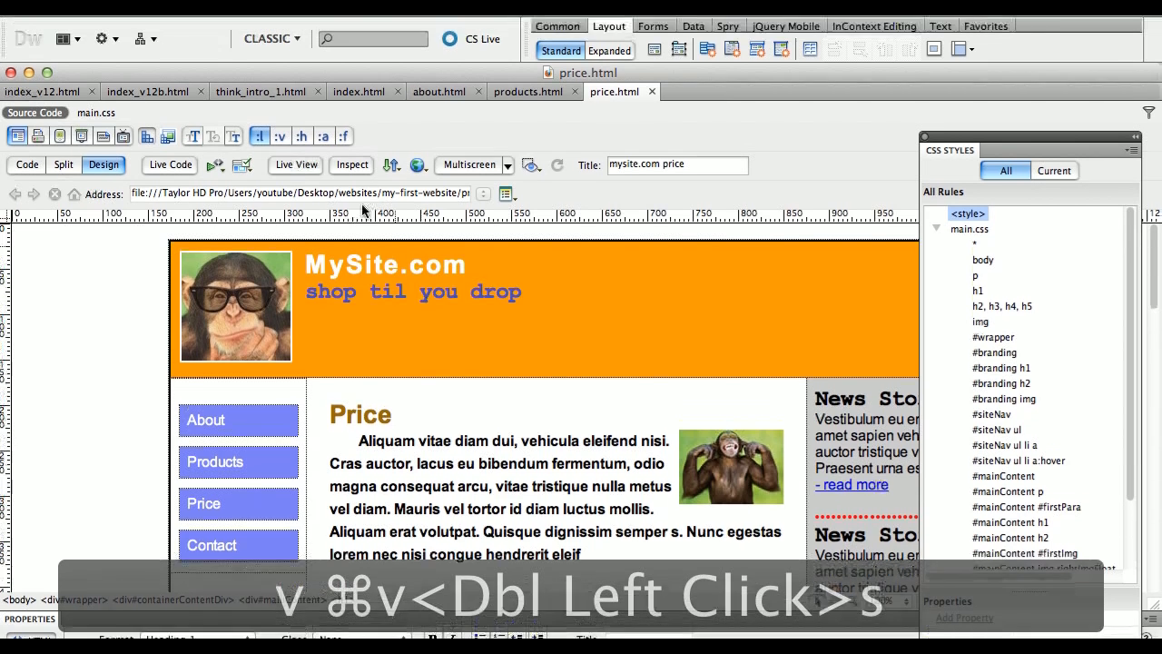
Put price.html on the remote server without its dependent files
click(391, 157)
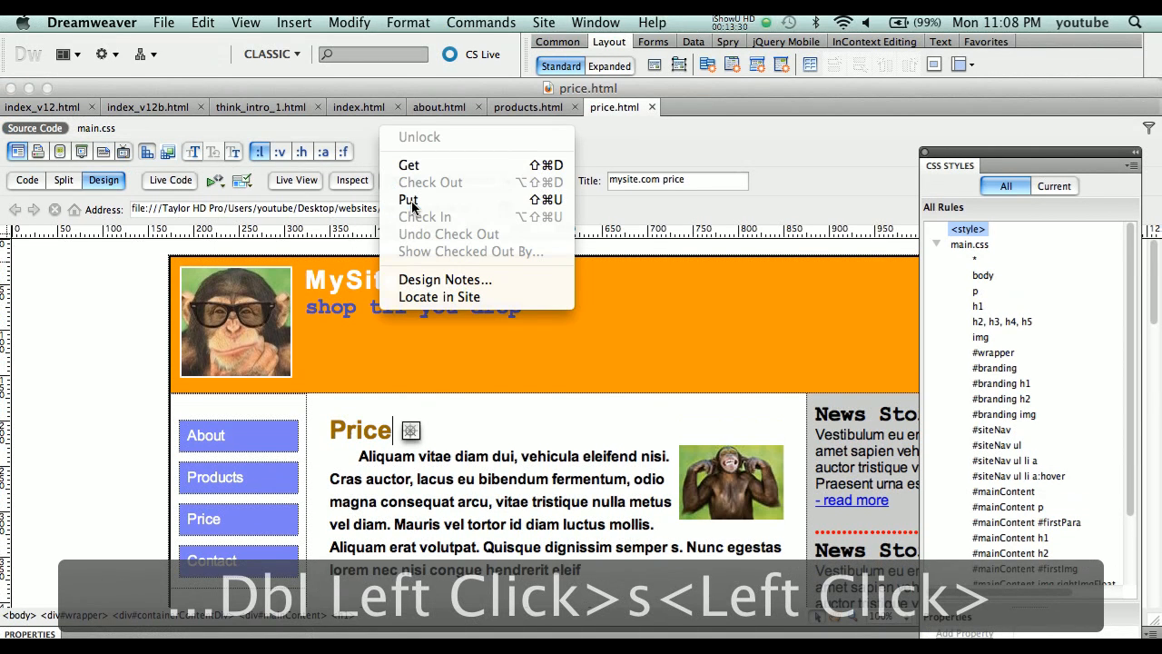
click(408, 200)
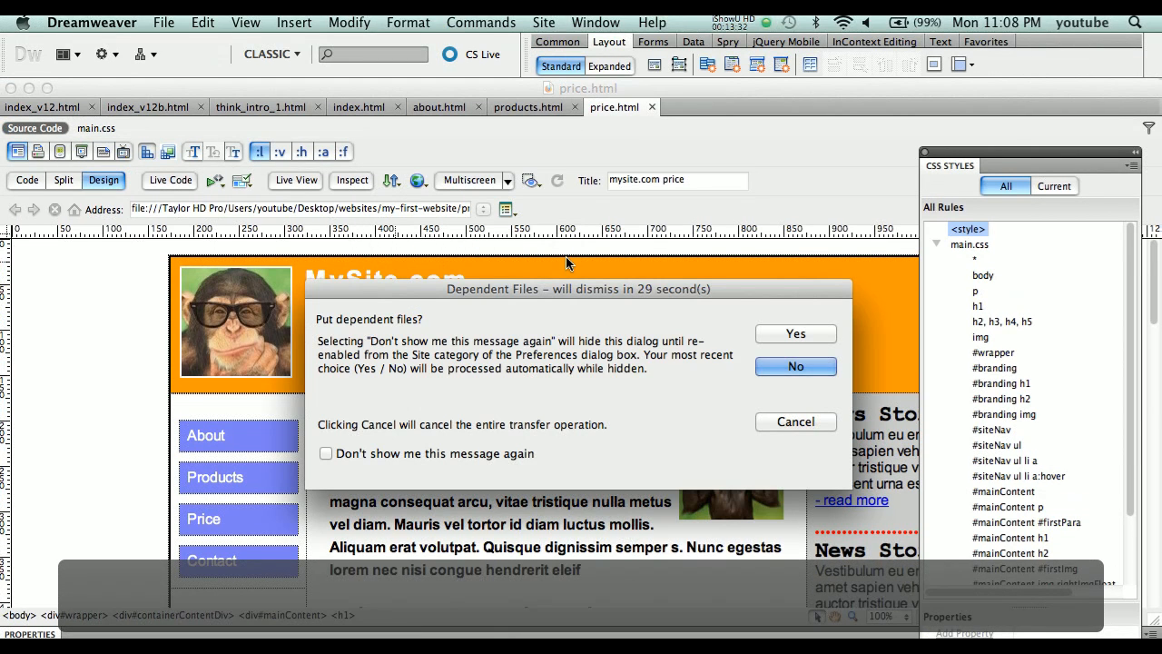
key(Return)
Reload price.html in Firefox and follow the Contact link in the site navigation
key(super+Tab)
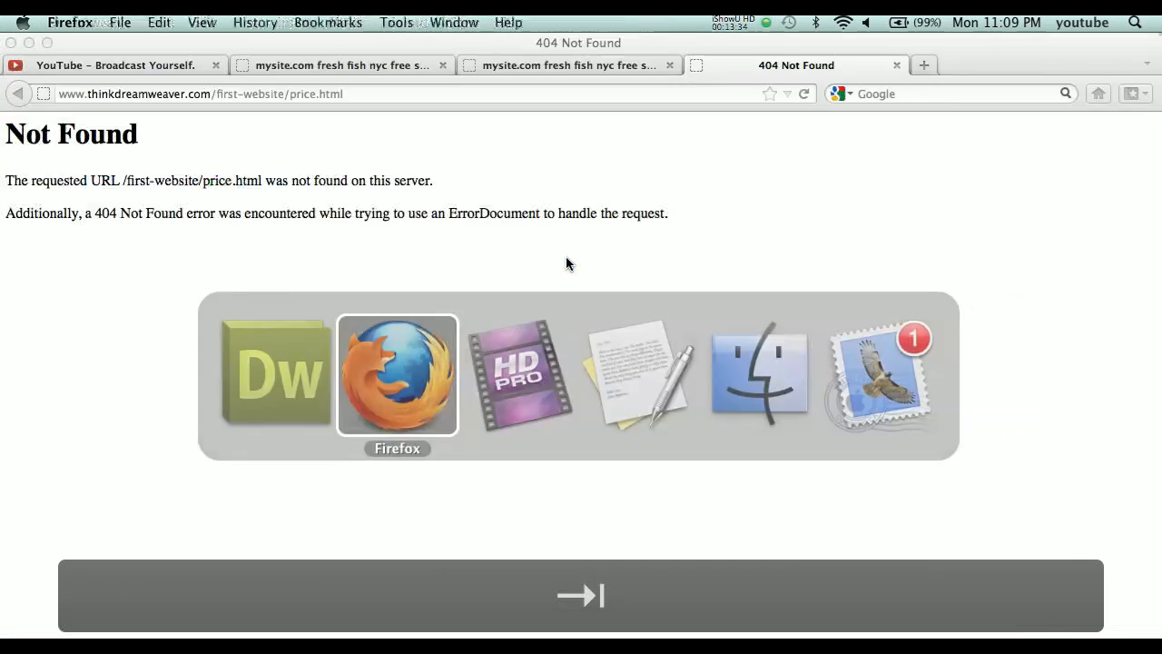
key(super+r)
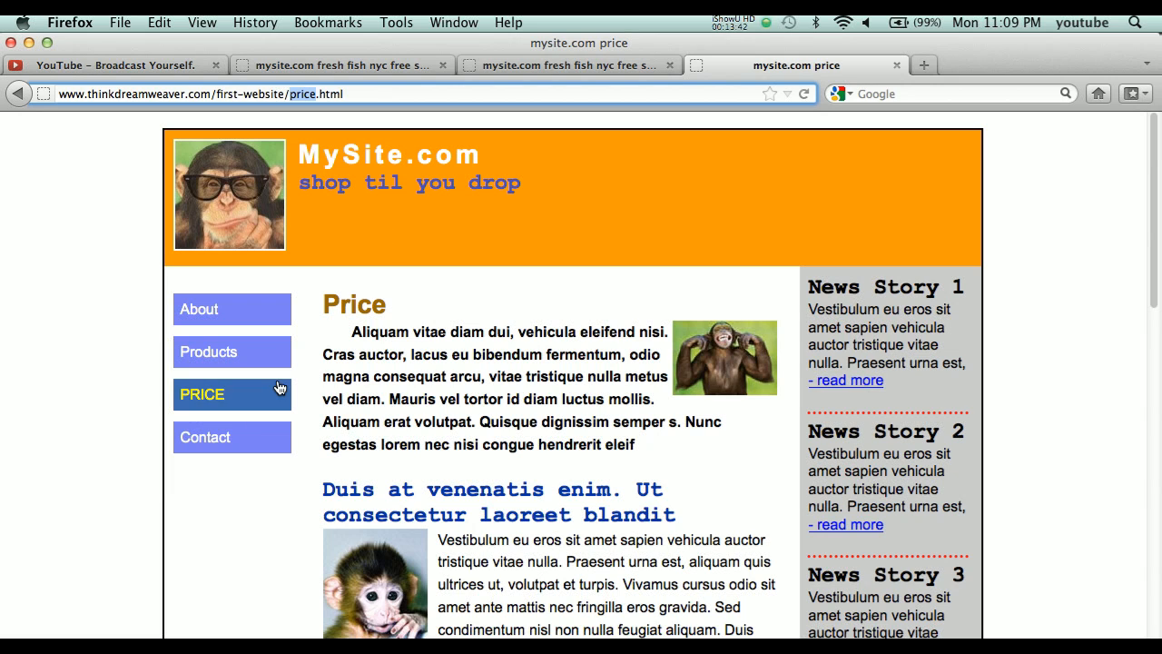
click(231, 445)
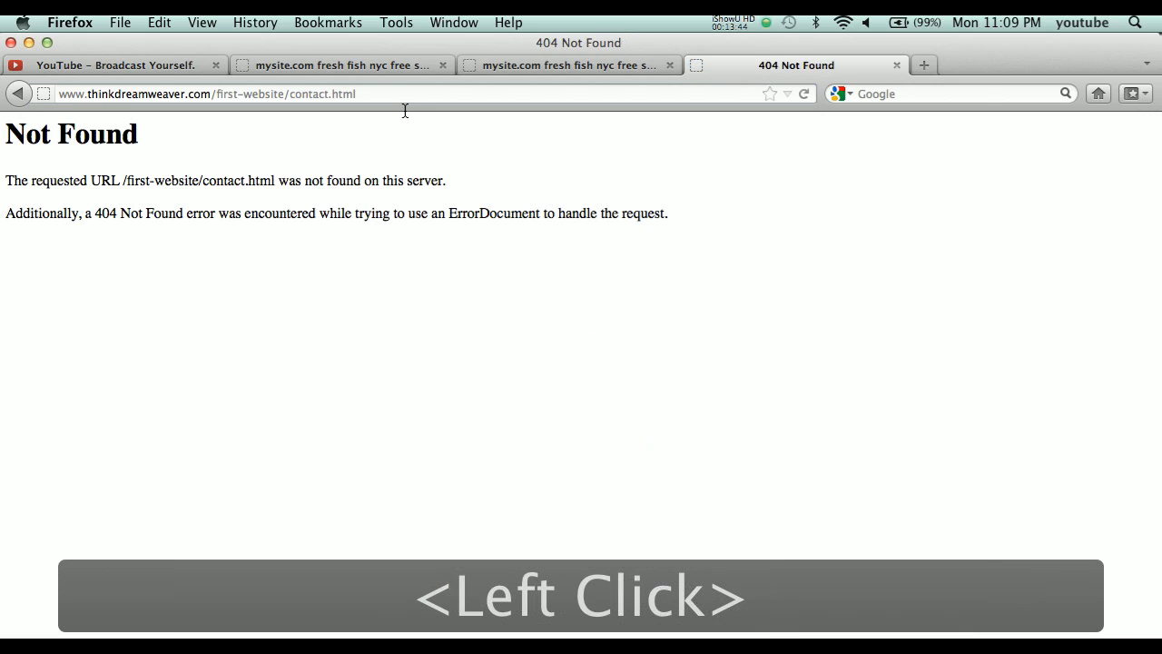
Copy "contact" from the missing page's address and save price.html in Dreamweaver as contact.html in my-first-website
double_click(320, 94)
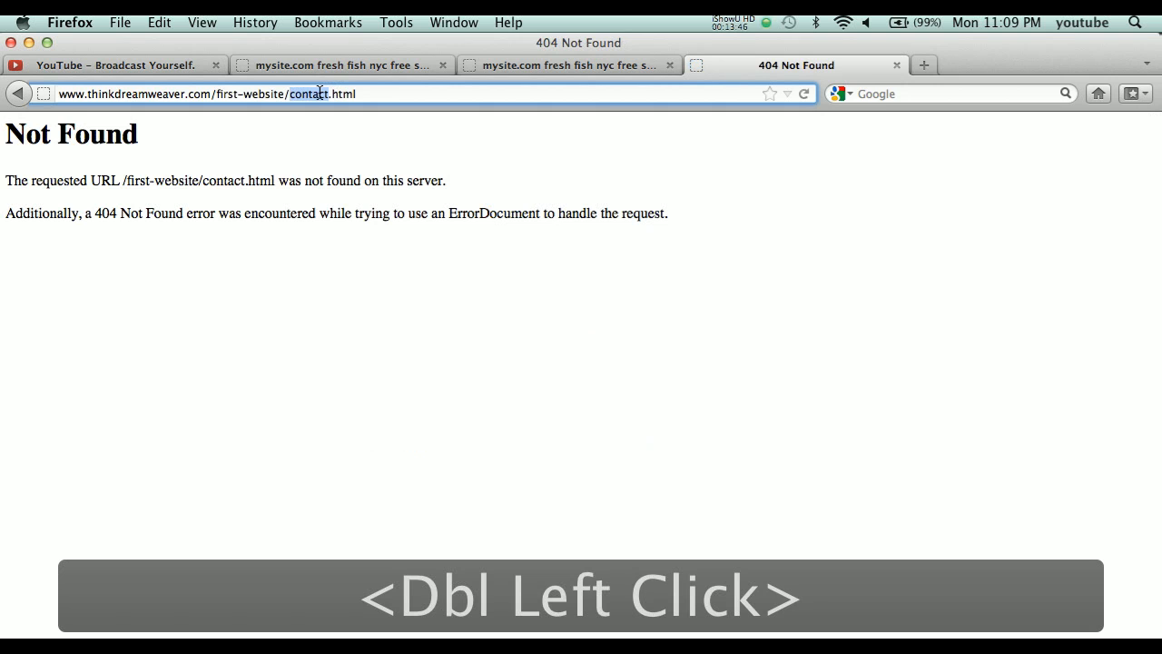
key(super+c)
key(super+Tab)
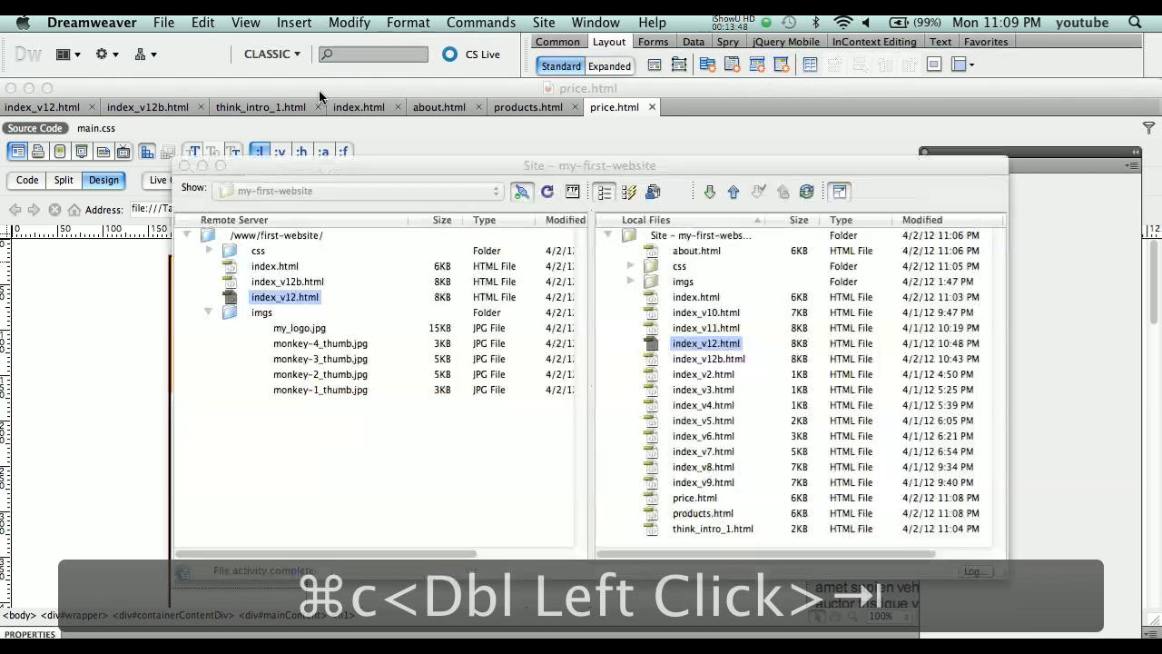
key(super+s)
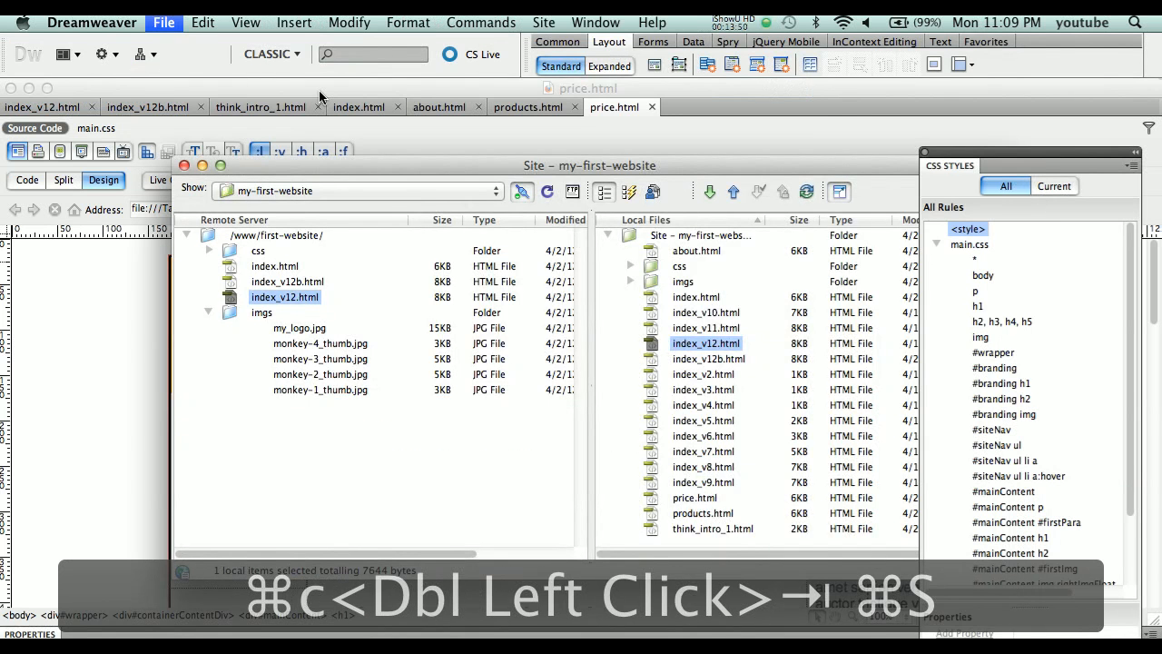
key(super+v)
key(Return)
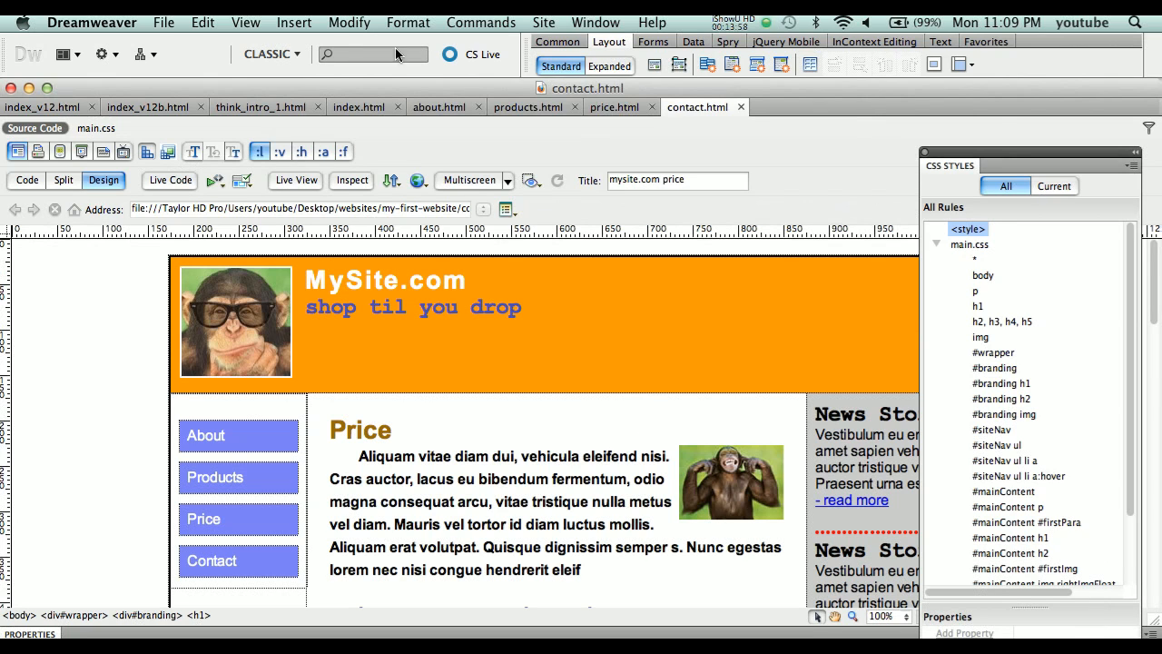
Set contact.html's page title to "mysite.com contact", replace the main content heading with "contact" and save the page
click(676, 180)
double_click(675, 179)
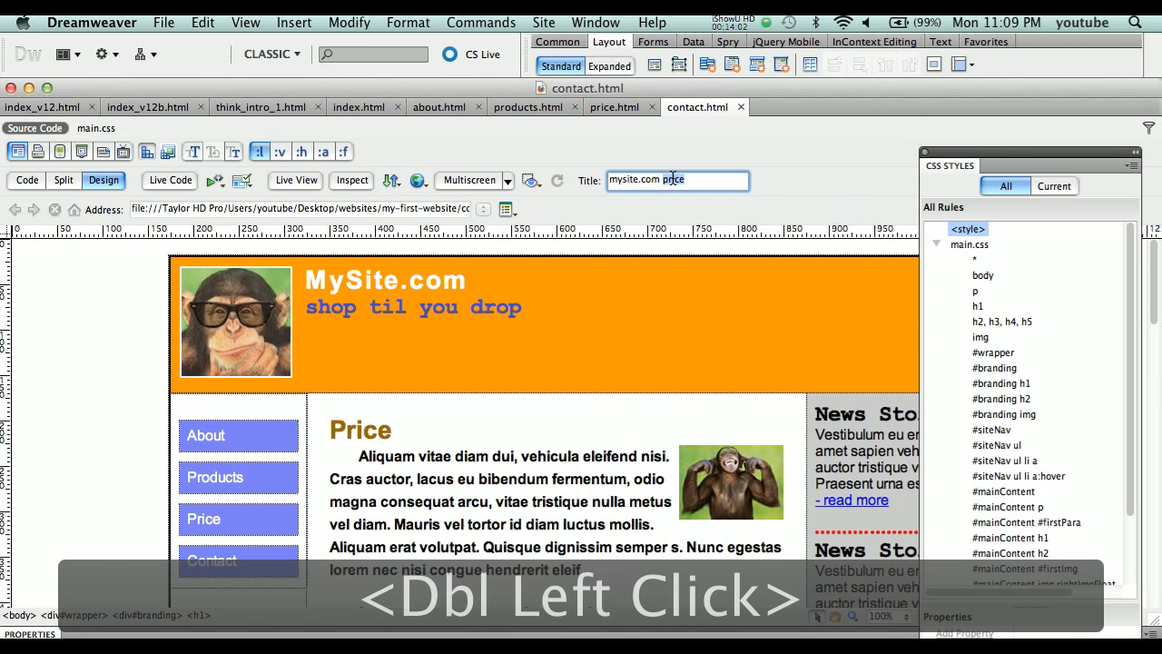
key(super+v)
click(399, 413)
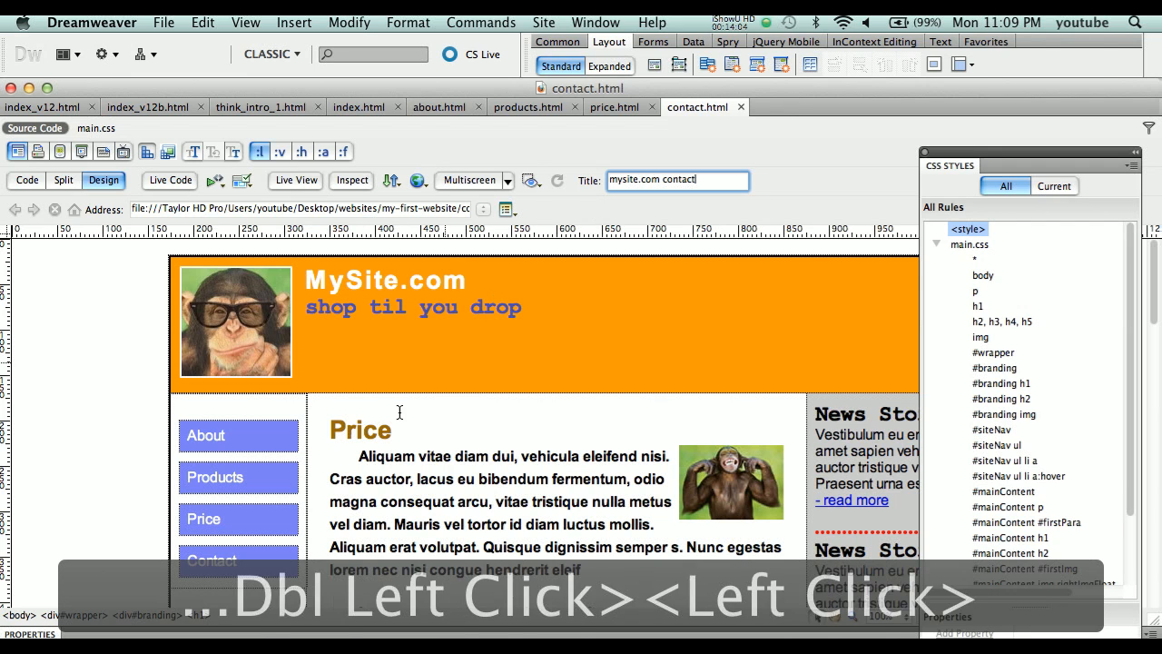
double_click(365, 430)
key(super+v)
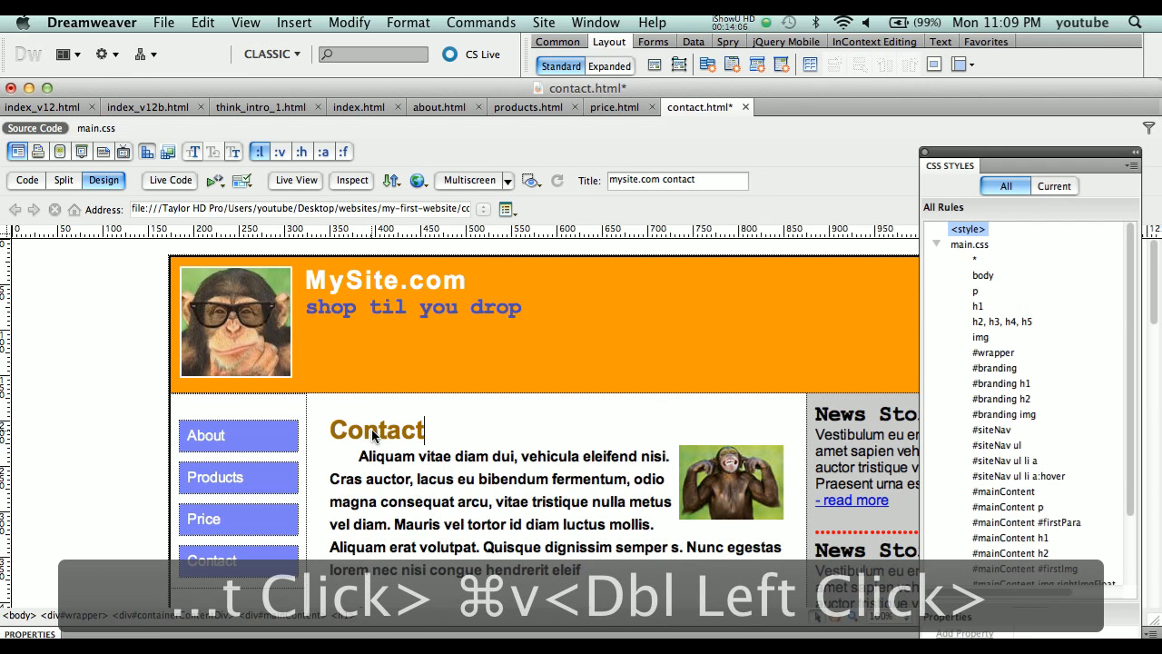
key(super+s)
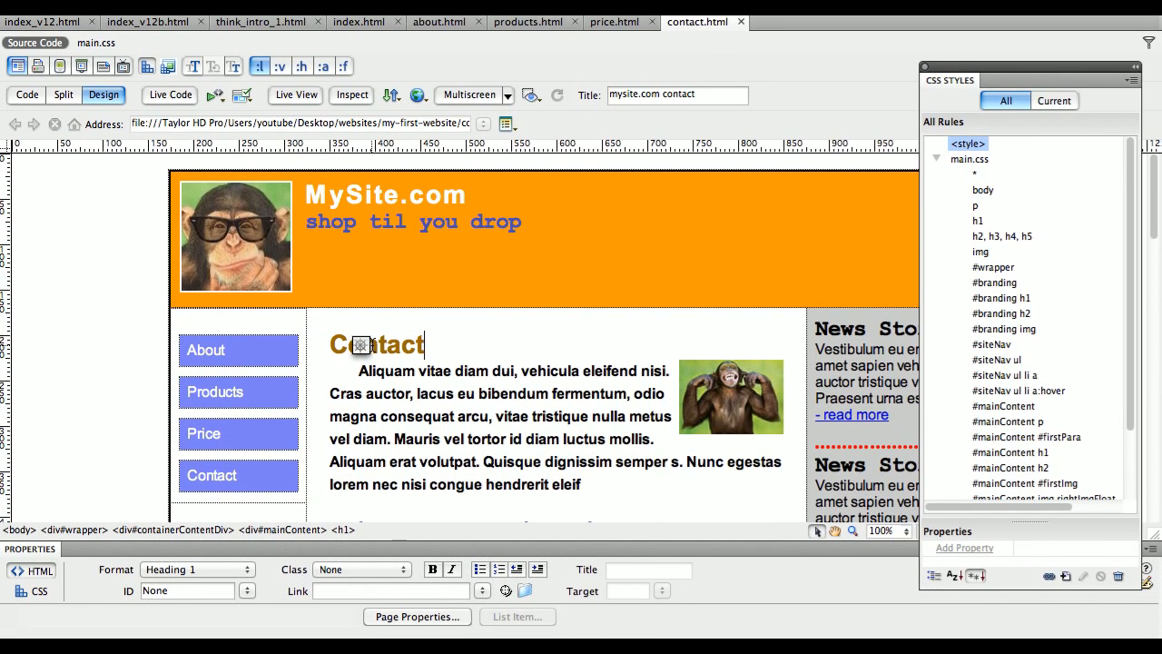
Put contact.html on the remote server without its dependent files and reload the page in Firefox
key(super+shift+u)
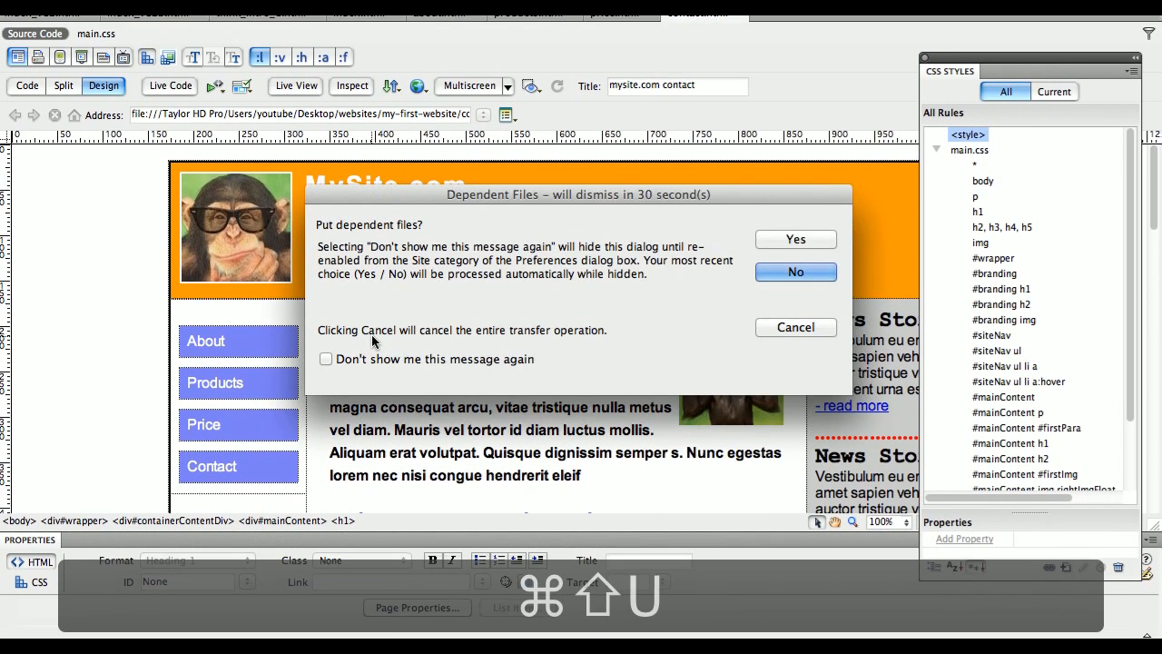
key(Return)
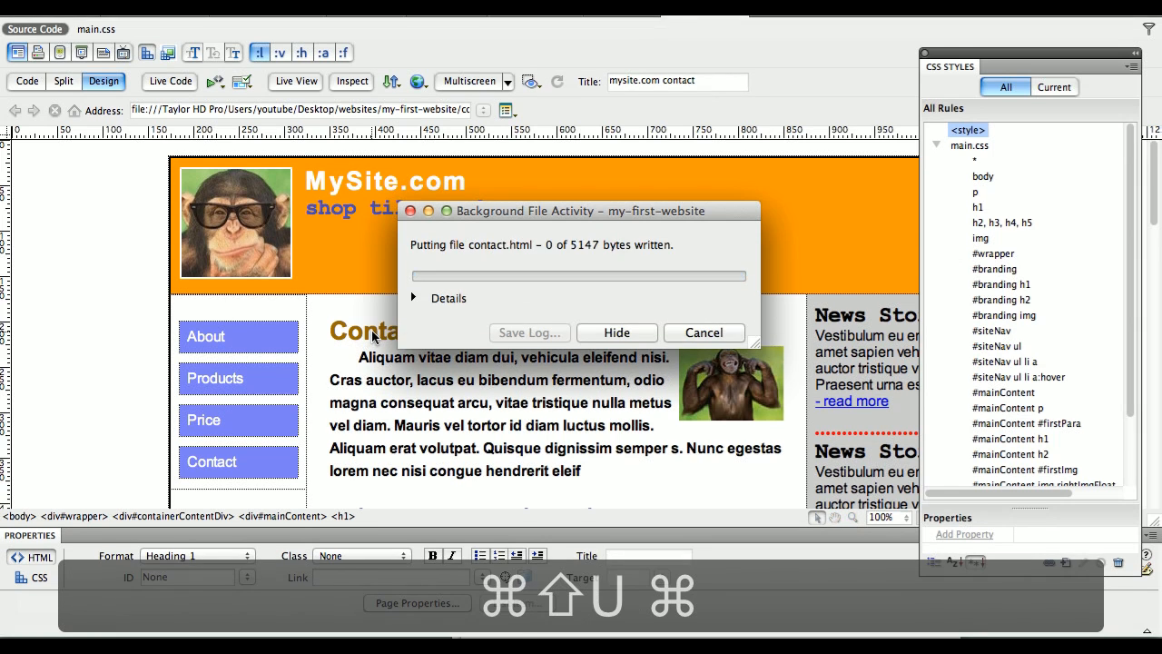
key(super+Tab)
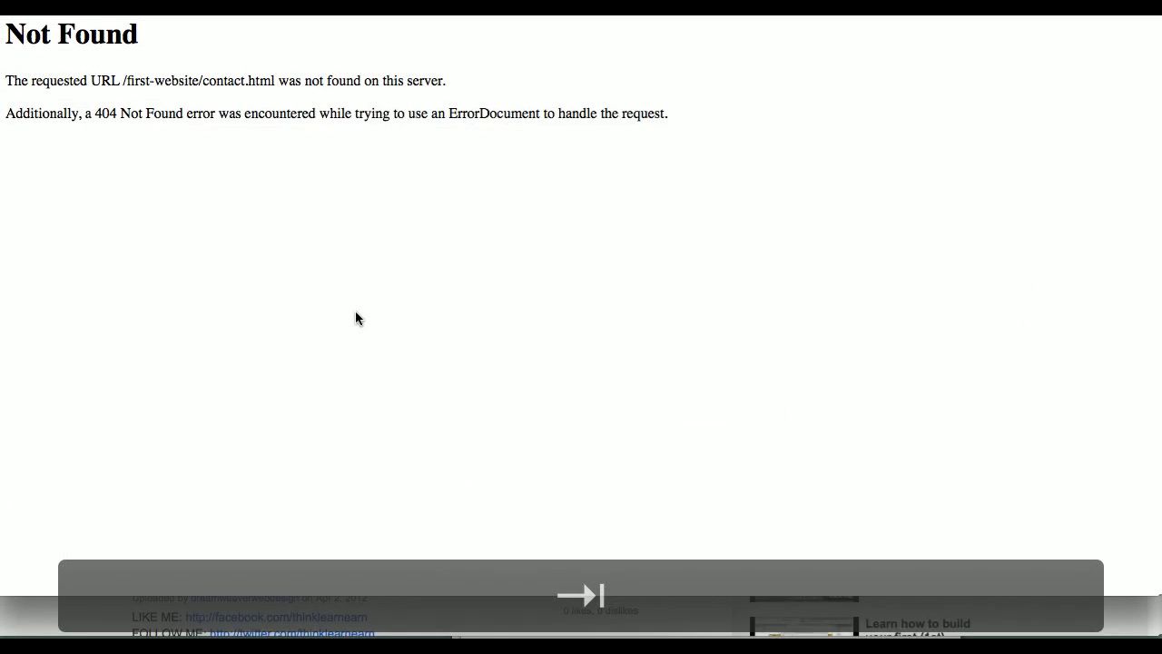
key(super+r)
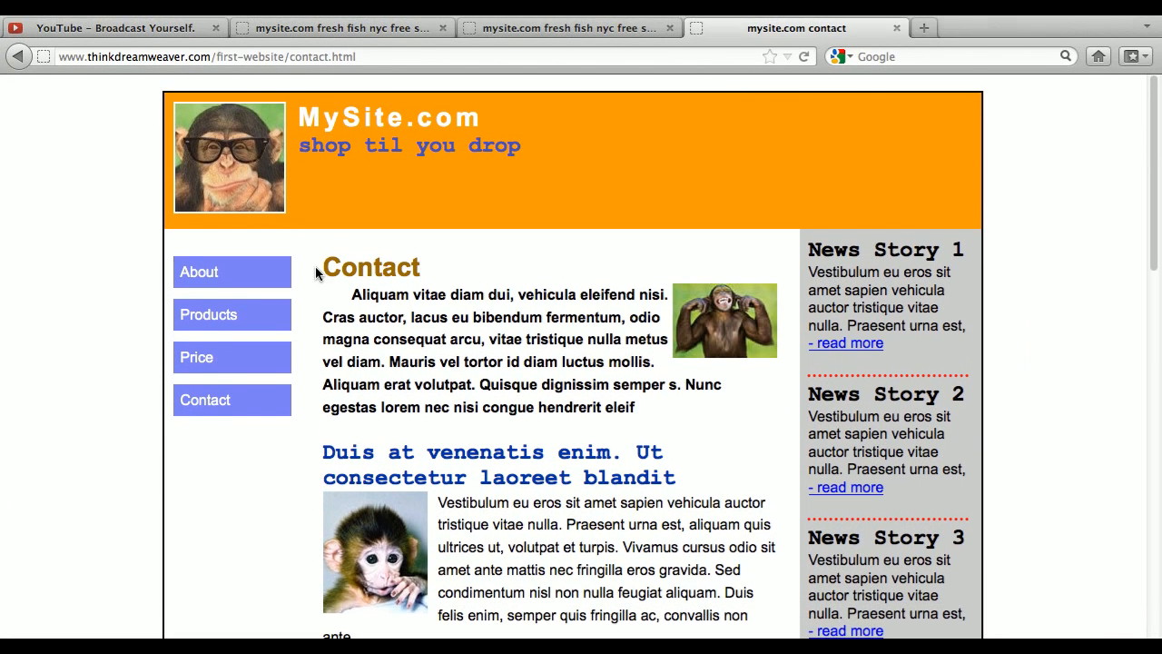
Test the site navigation by following the About, Products, Price and Contact links in turn
click(268, 244)
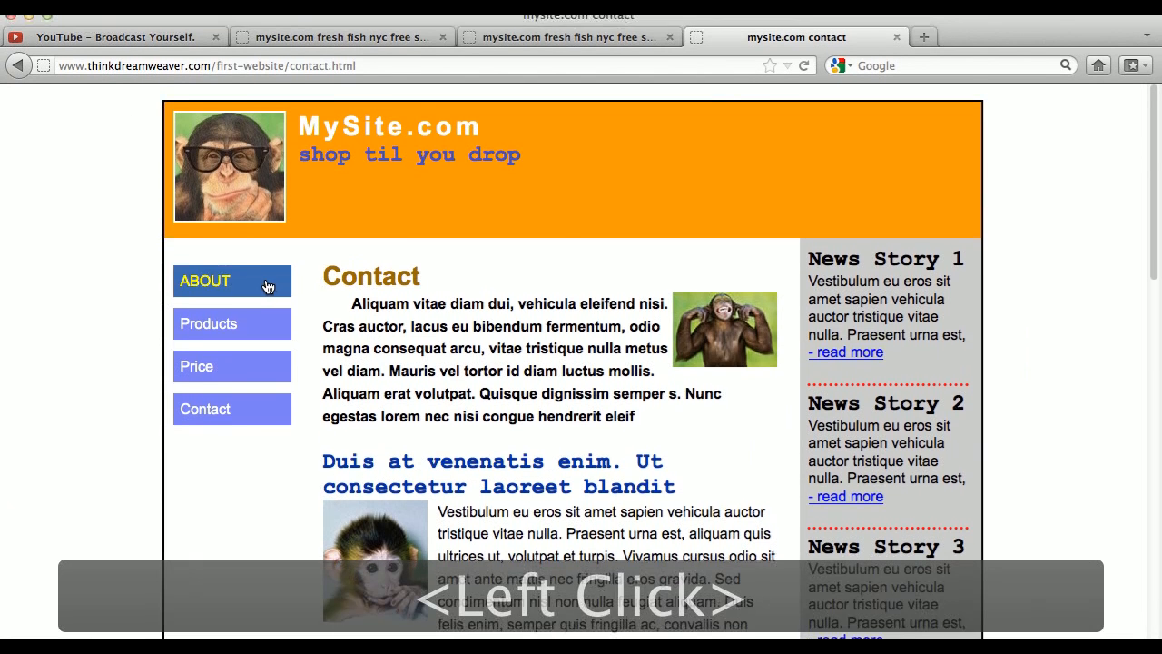
click(249, 329)
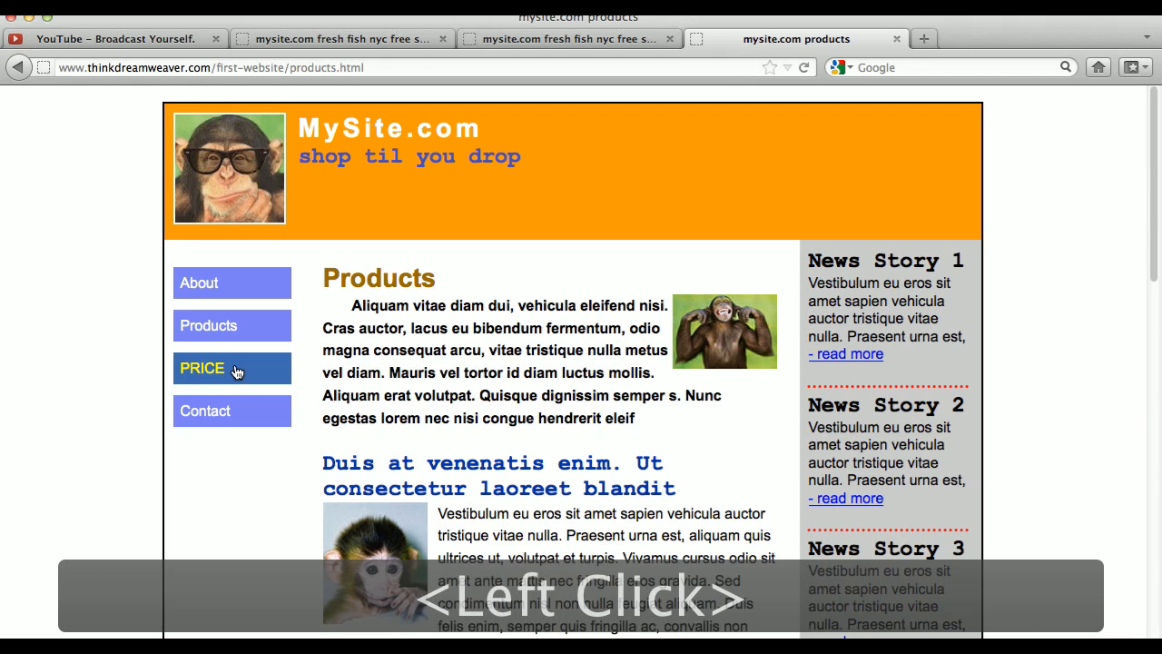
click(232, 368)
click(232, 403)
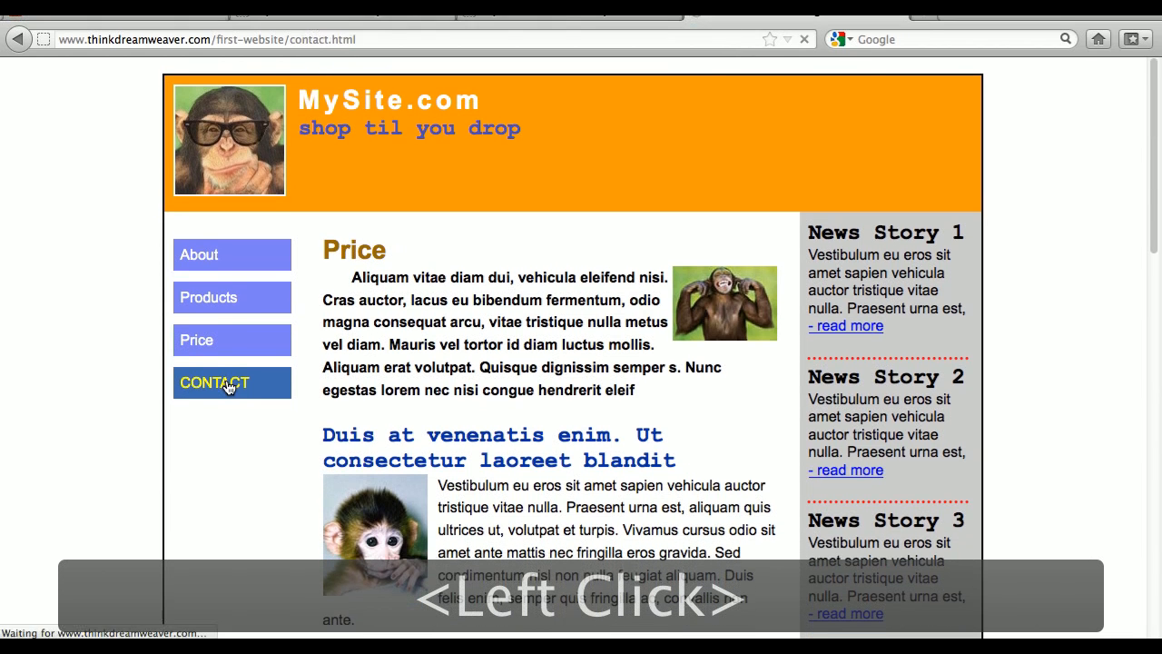